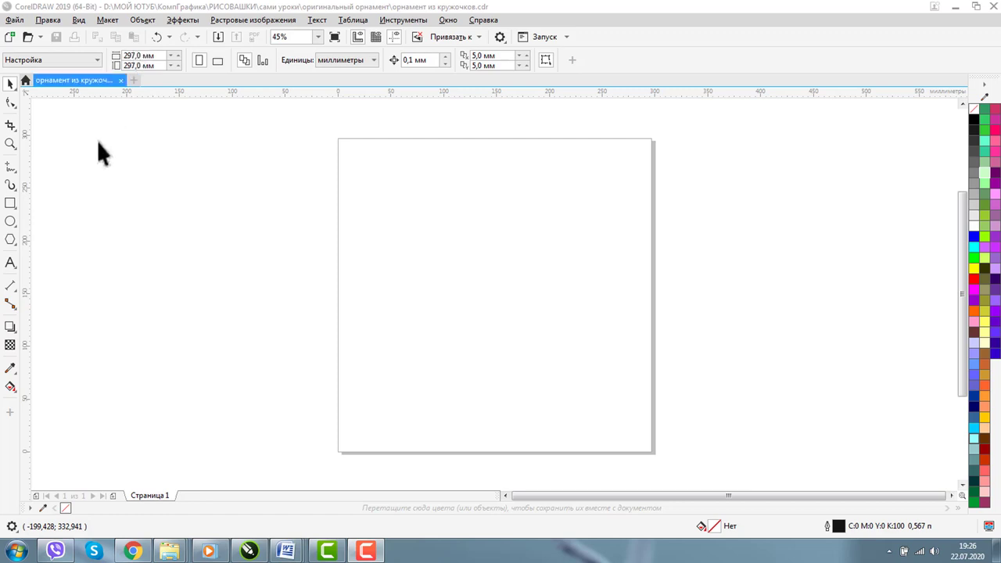
- Draw a square about 91 mm wide and center it on the page
click(10, 202)
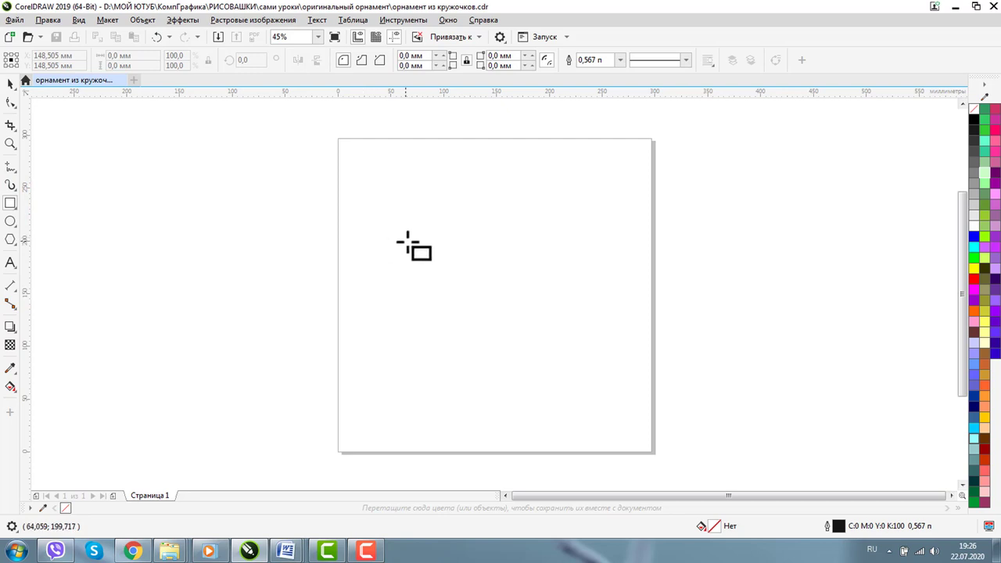
drag(415, 235, 513, 316)
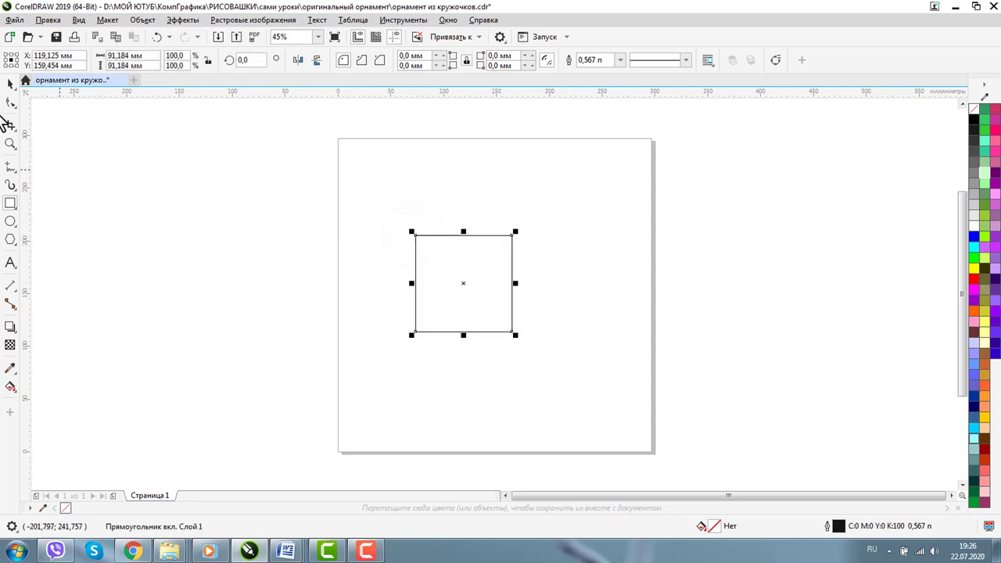
click(9, 85)
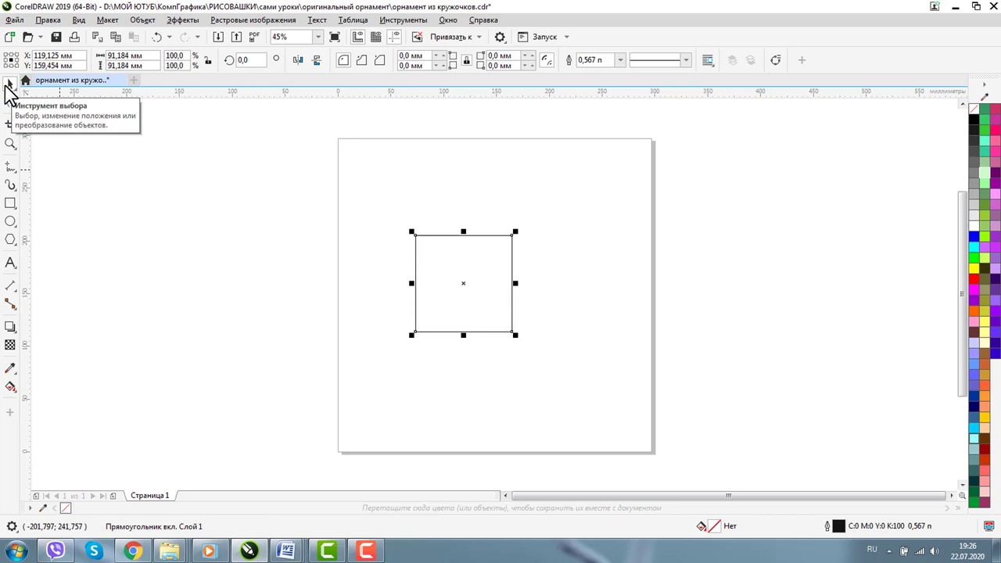
key(p)
click(232, 221)
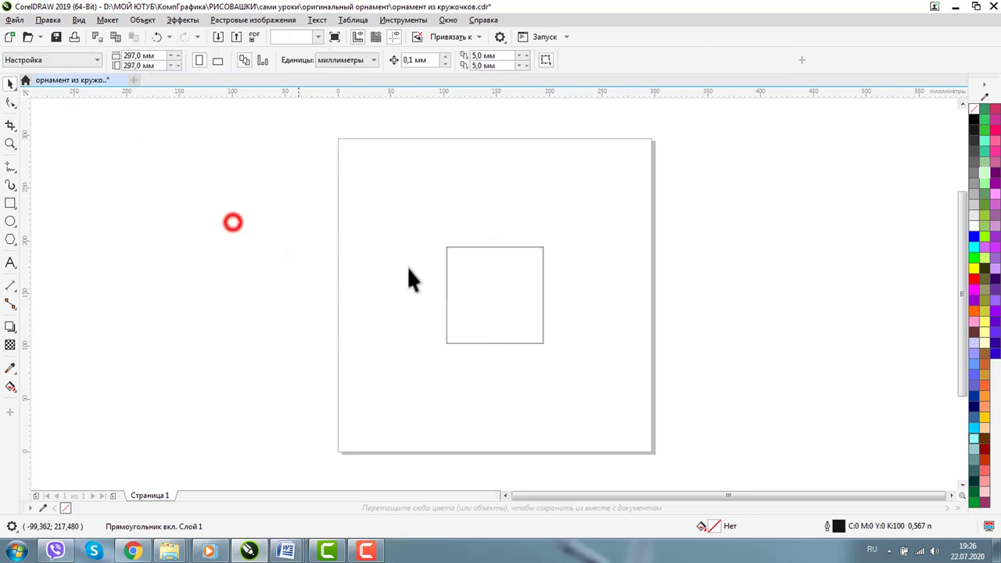
- Duplicate the square in place and enlarge the copy around its center to about 177 mm
click(448, 279)
key(ctrl+c)
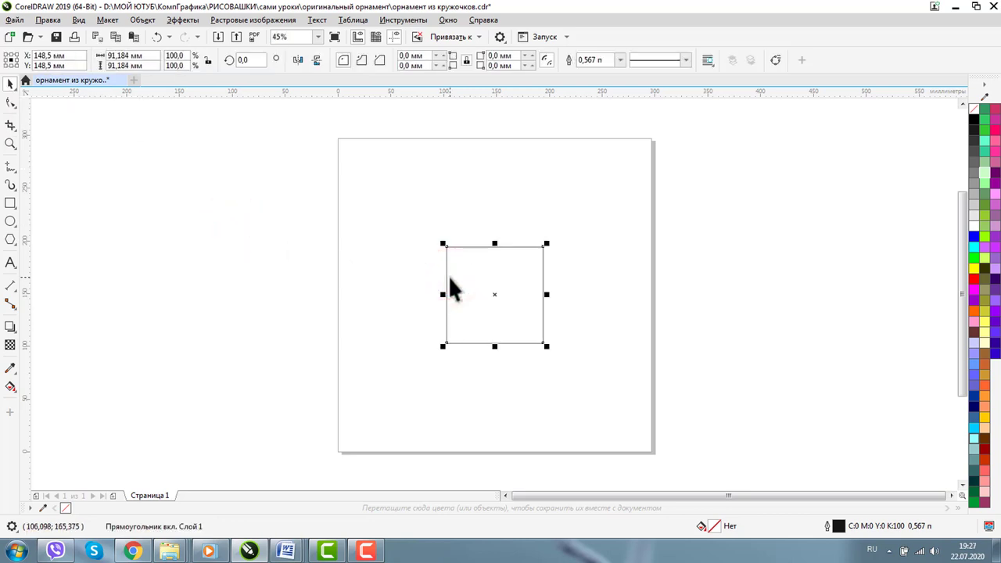
key(ctrl+v)
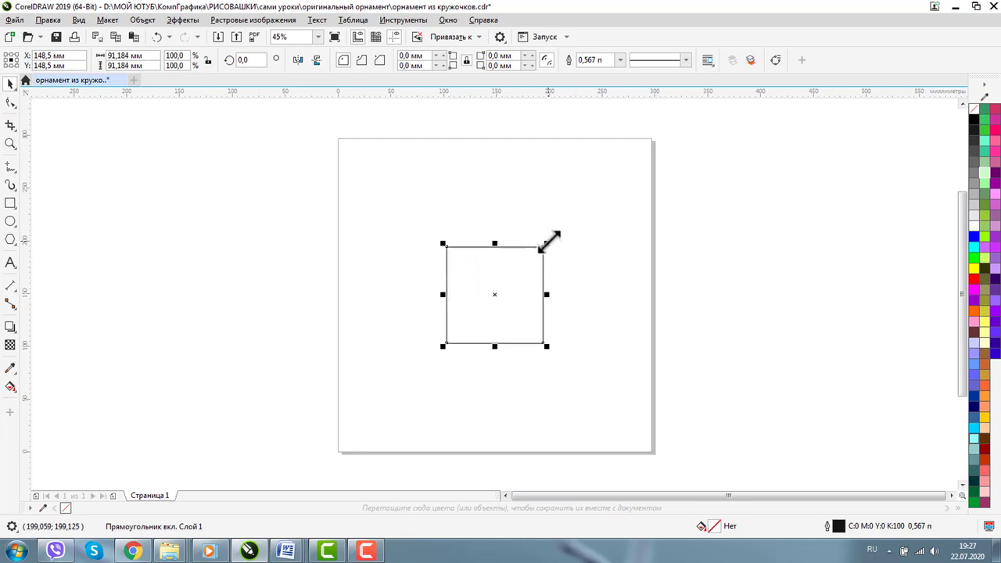
drag(547, 243, 618, 197)
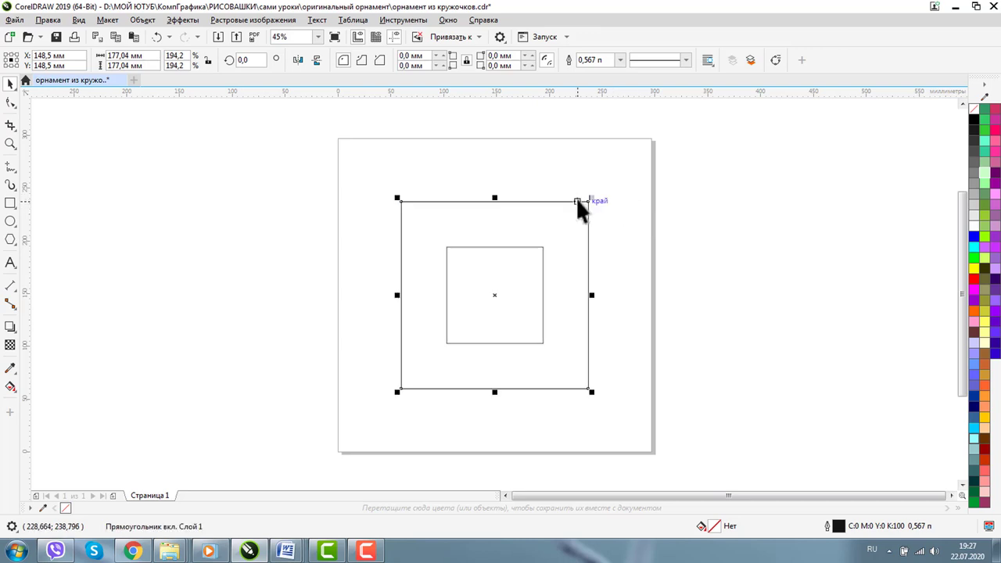
- Rotate the larger square 45° and scale it from its center to about 195 mm across
click(547, 198)
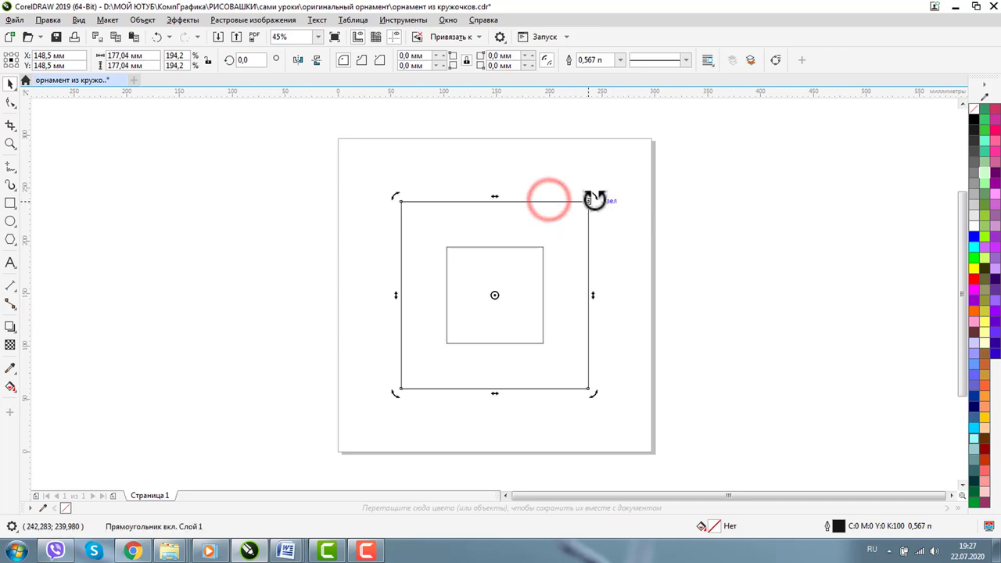
drag(592, 198, 494, 172)
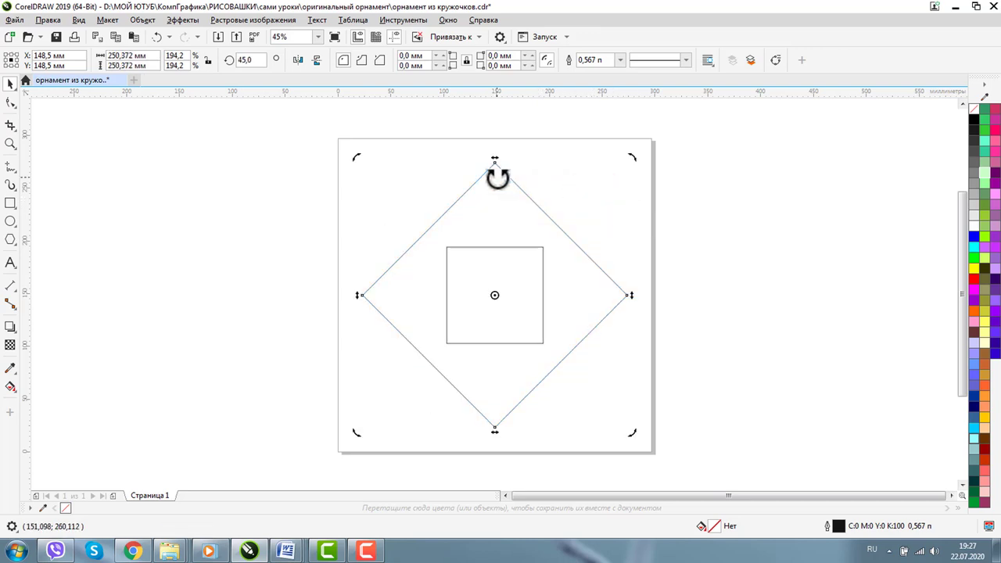
click(552, 221)
drag(631, 158, 604, 188)
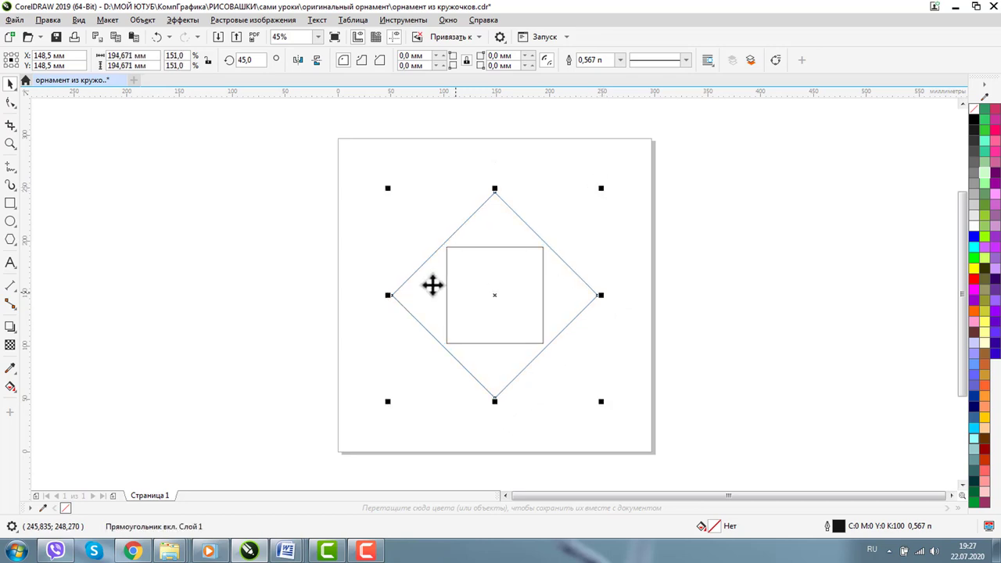
click(723, 285)
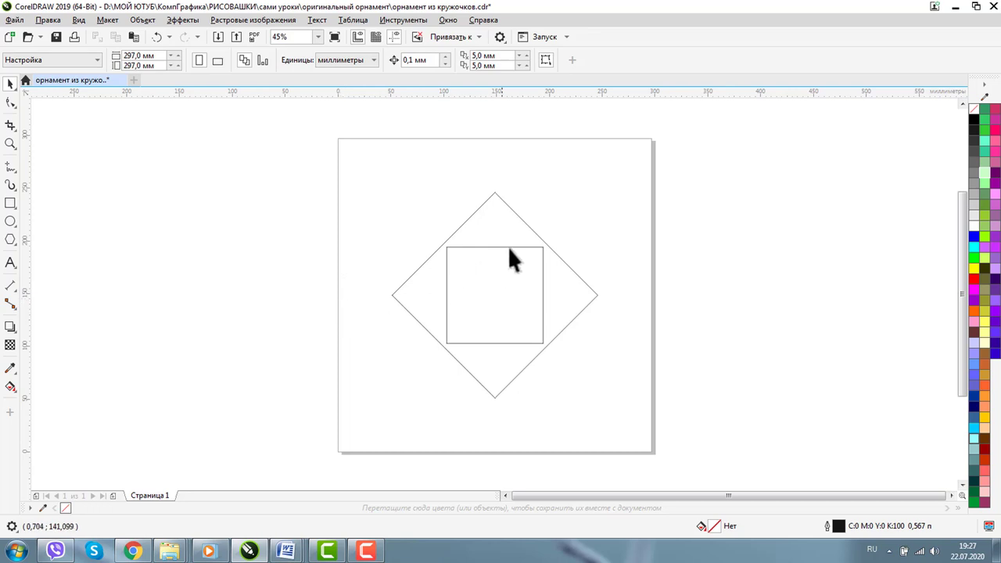
- Move the diamond off the page to the left and resize the remaining square to 90 mm with proportions locked
drag(532, 228, 221, 228)
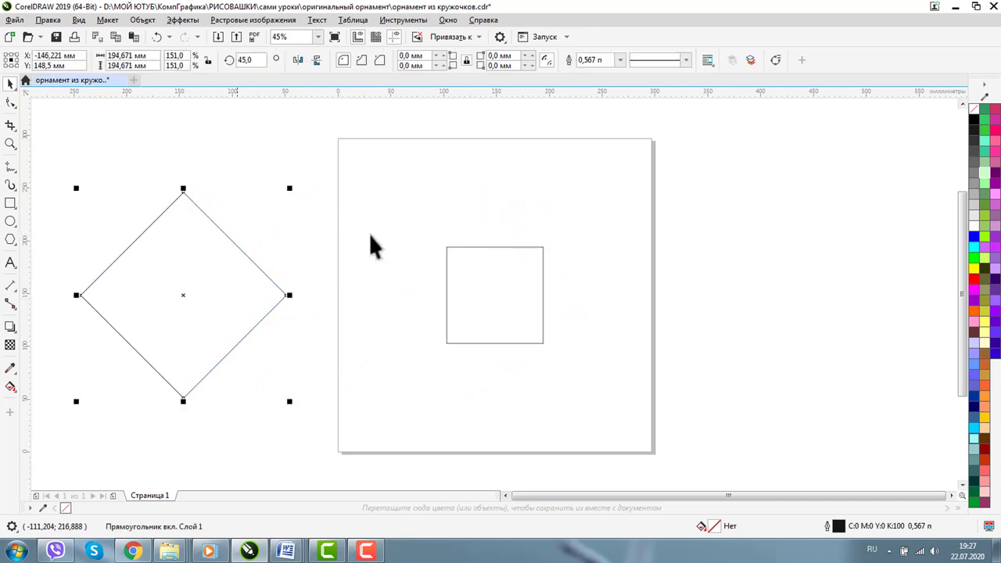
click(472, 248)
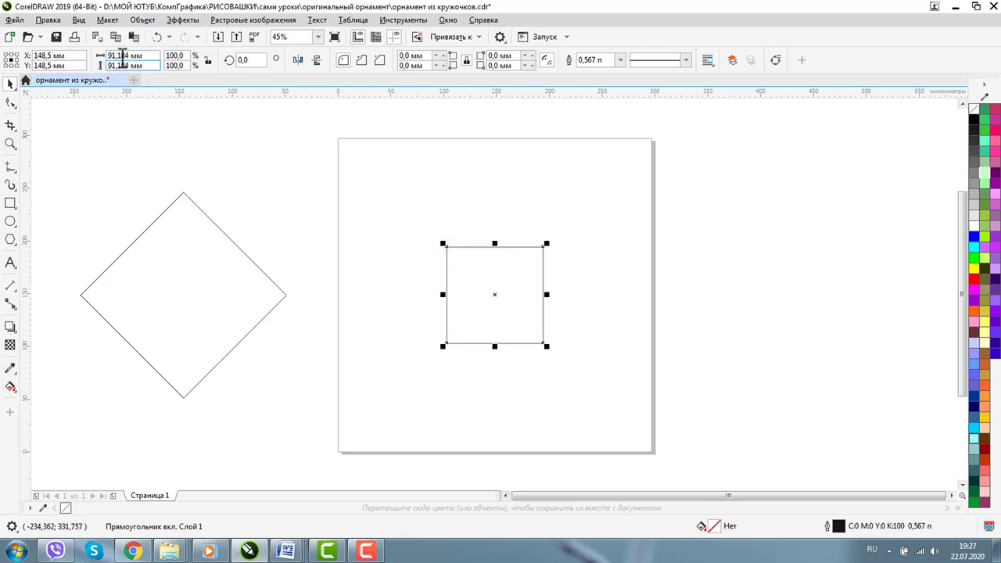
click(208, 61)
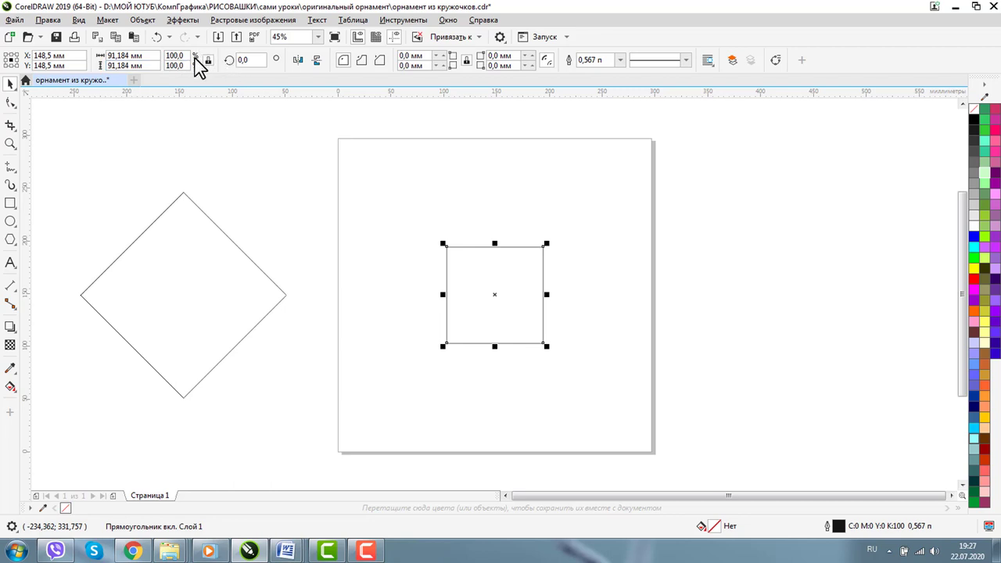
double_click(113, 55)
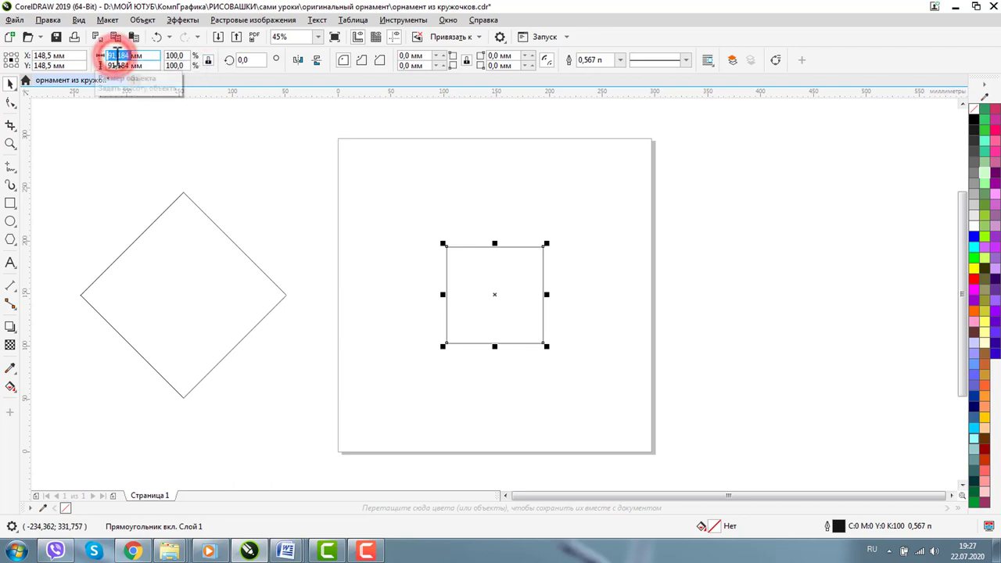
text(90)
key(Return)
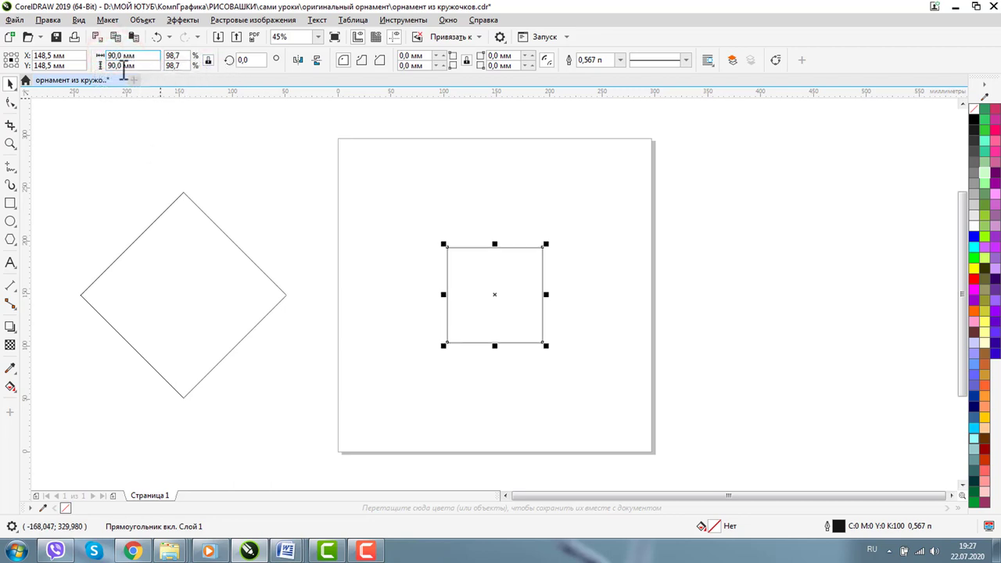
- Draw a small circle to the left of the square and set its size to 2 mm
click(10, 143)
drag(422, 217, 554, 352)
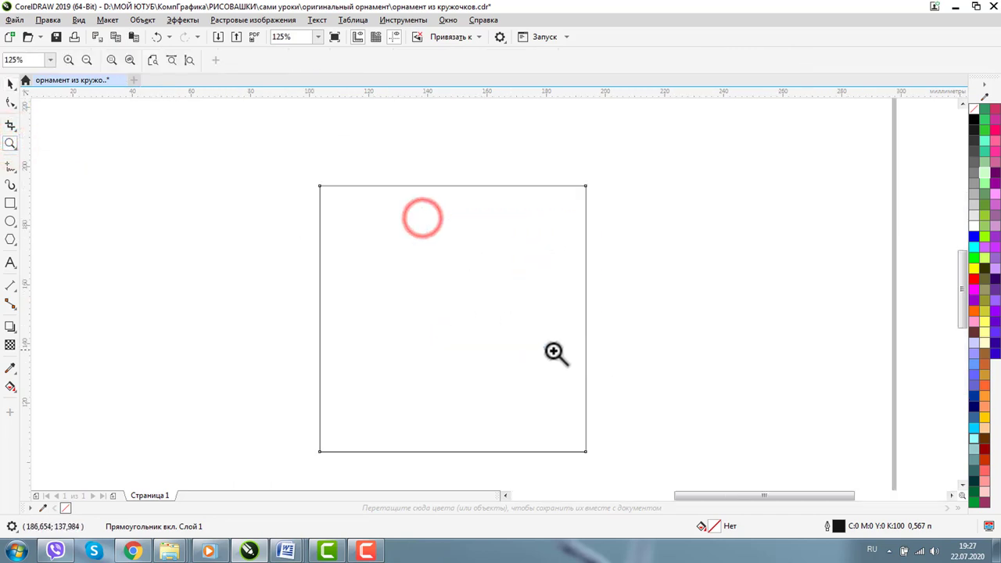
click(11, 223)
drag(163, 212, 172, 219)
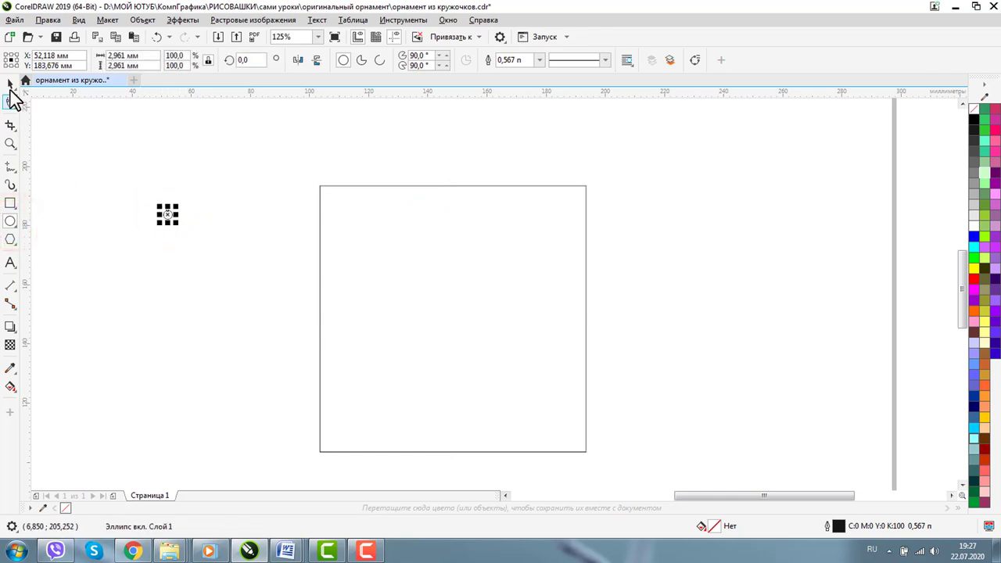
click(10, 83)
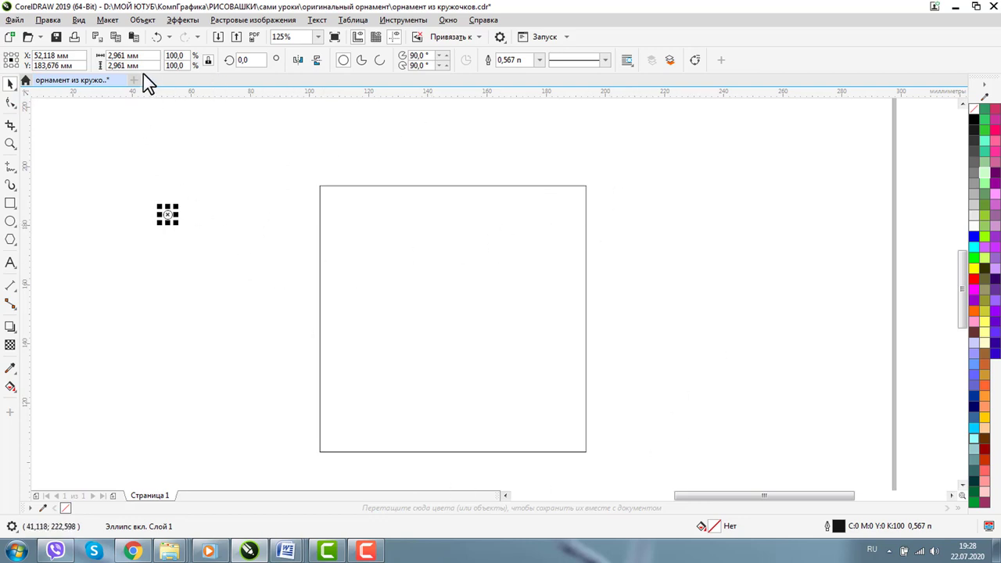
double_click(121, 55)
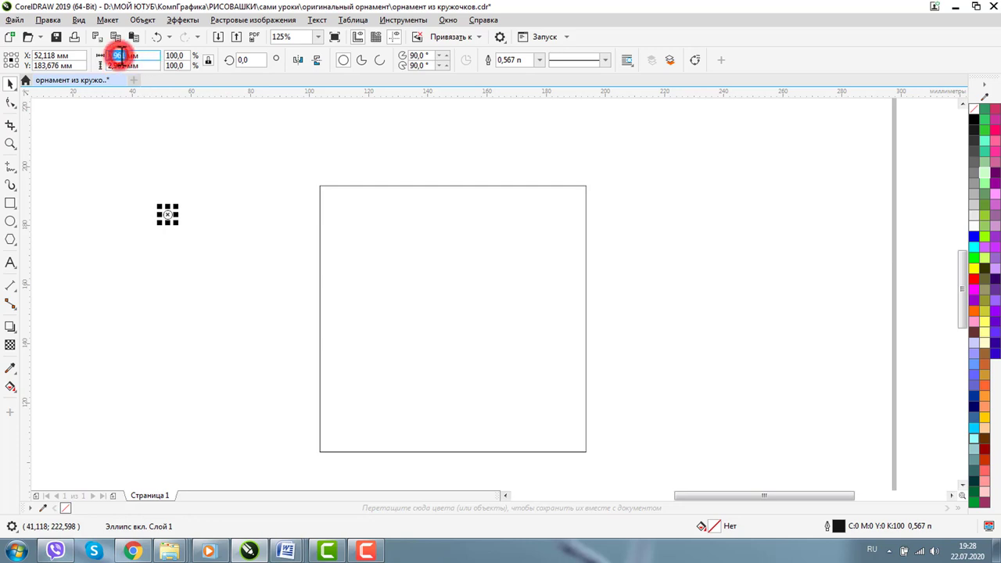
text(2)
key(Return)
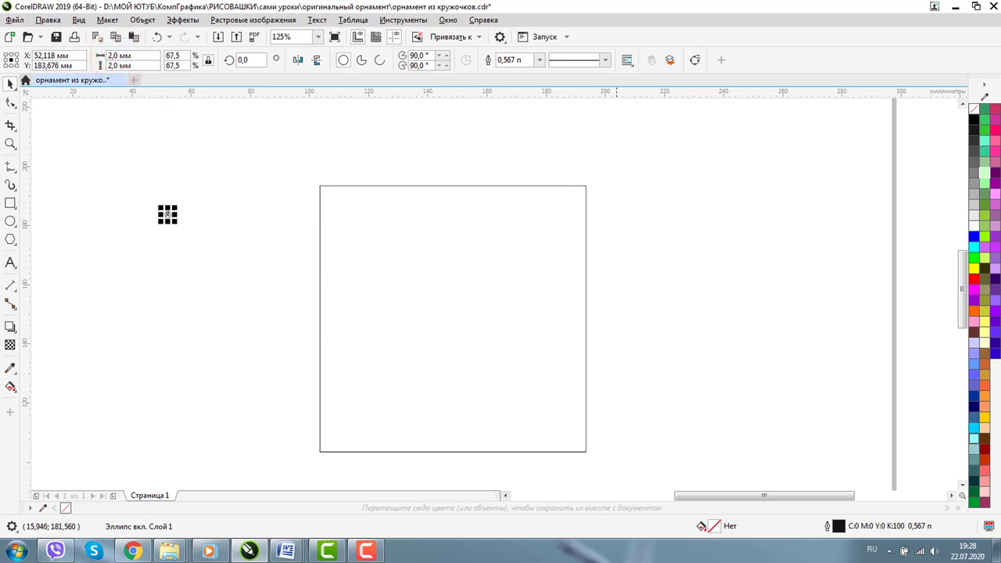
- Fill the circle red with no outline and move it just above the square's upper-left corner
click(974, 118)
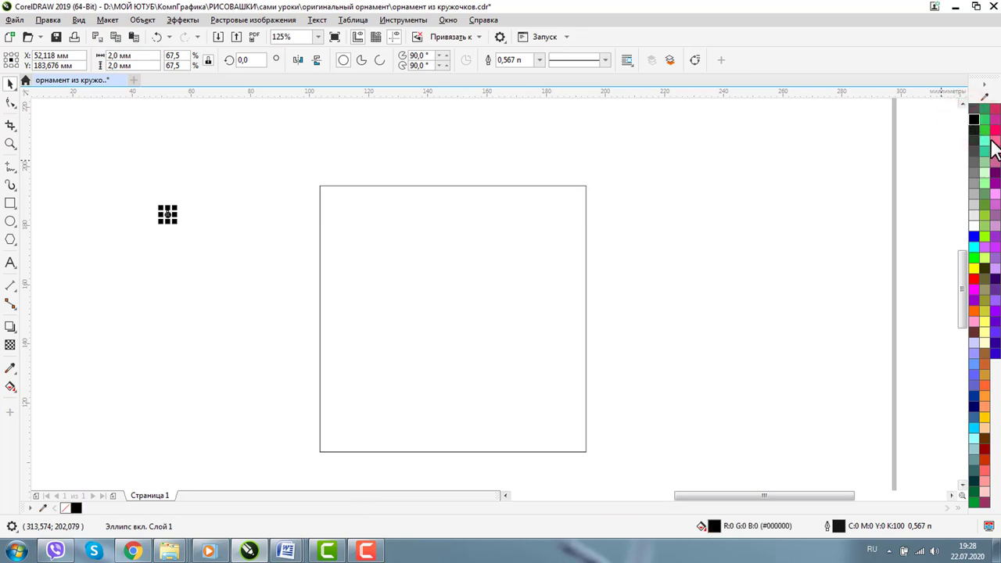
click(976, 282)
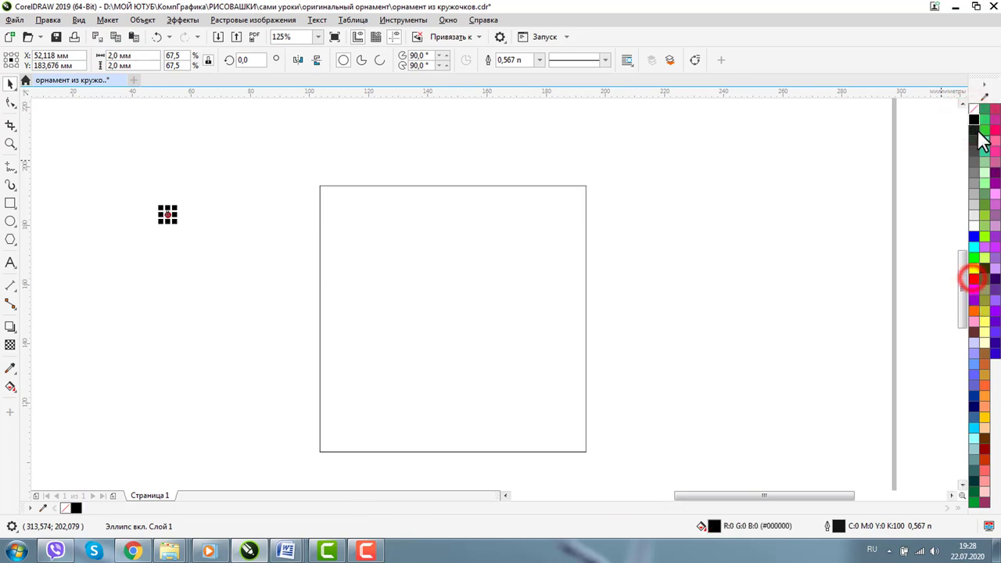
key(z)
click(137, 135)
click(9, 84)
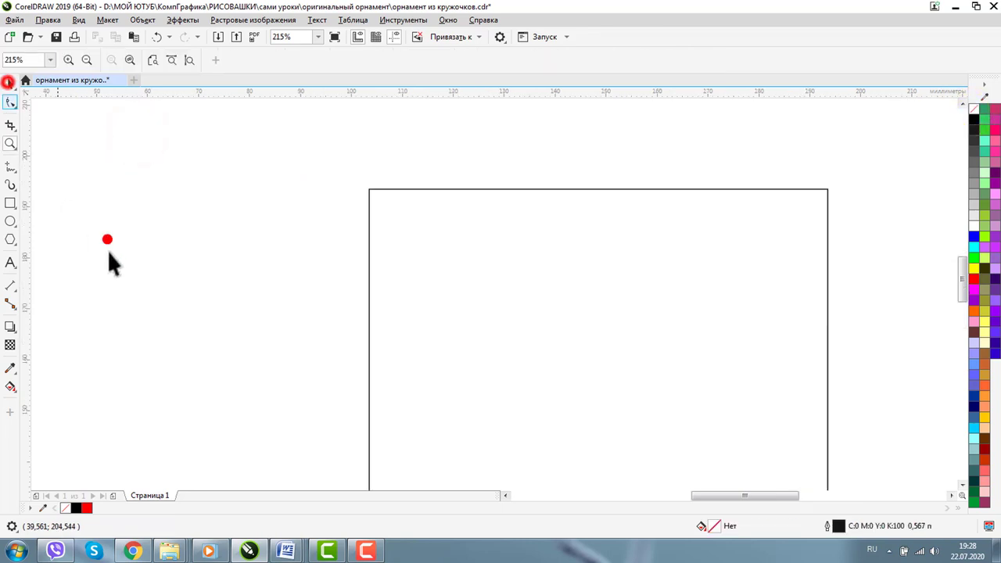
click(107, 239)
drag(107, 239, 373, 177)
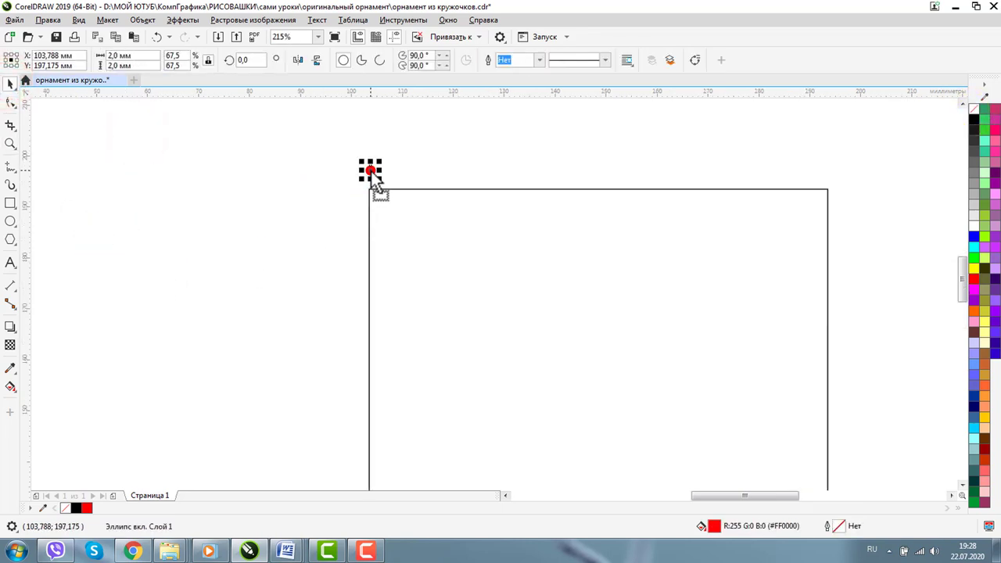
- Set the red circle's size to 3 mm and snap its center onto the square's upper-left corner
click(112, 57)
text(3)
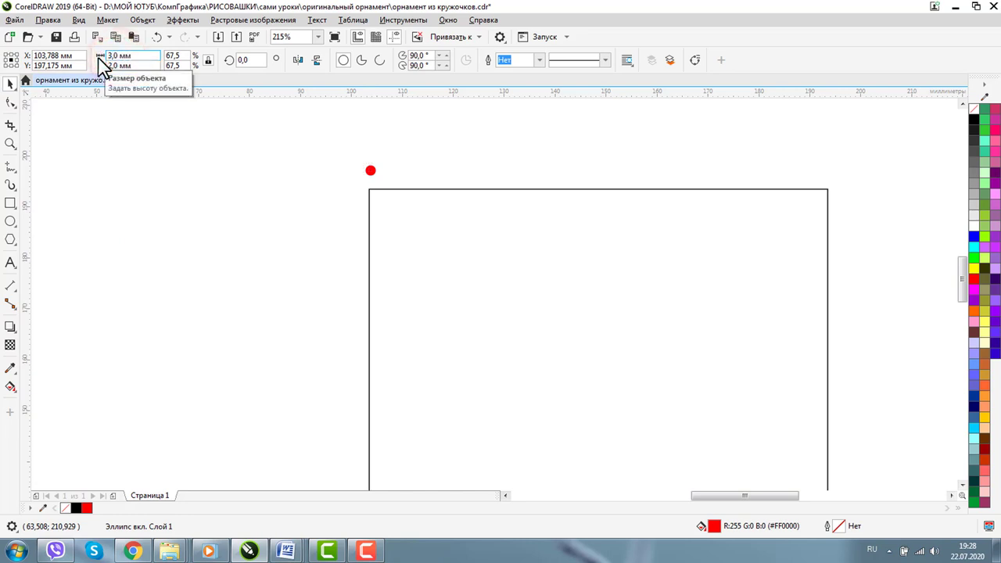
key(Return)
click(8, 146)
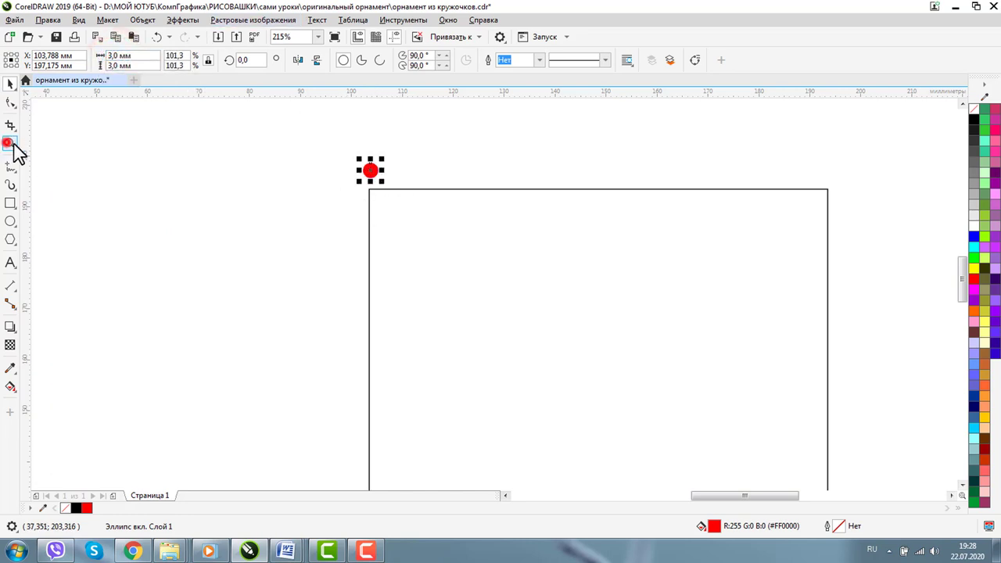
drag(311, 143, 890, 267)
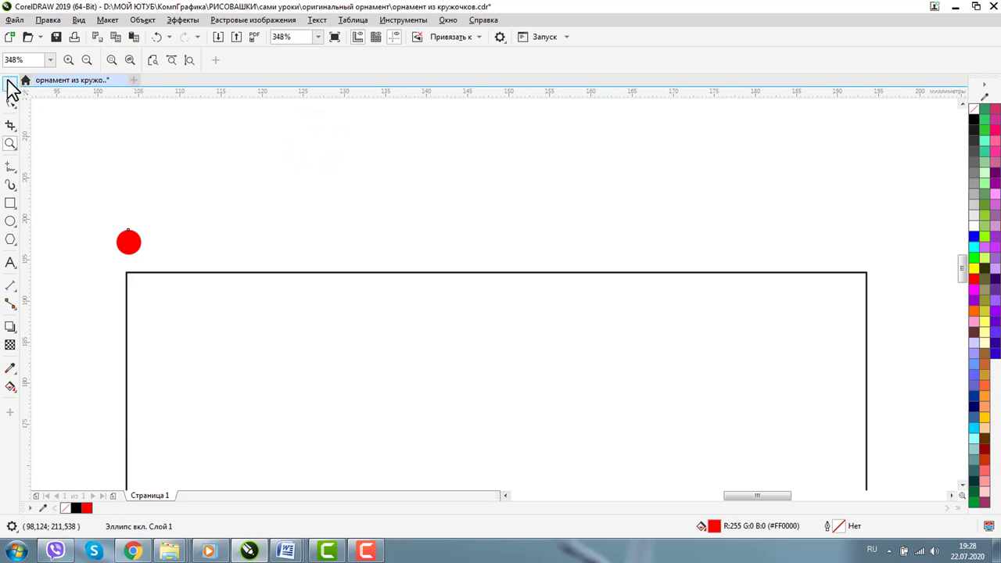
click(10, 84)
drag(128, 242, 126, 274)
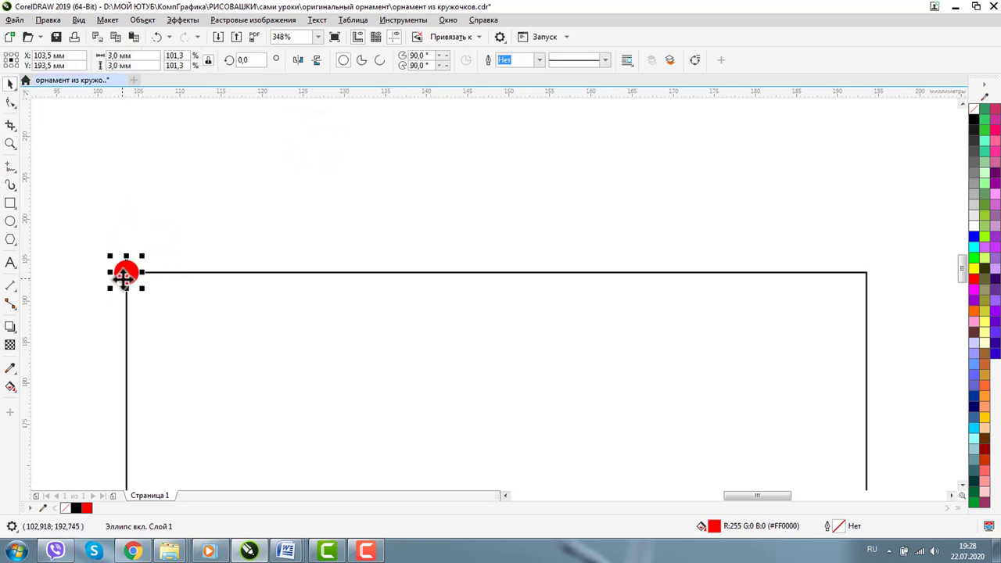
- Open the Transform docker's Position settings for the red corner circle
click(449, 20)
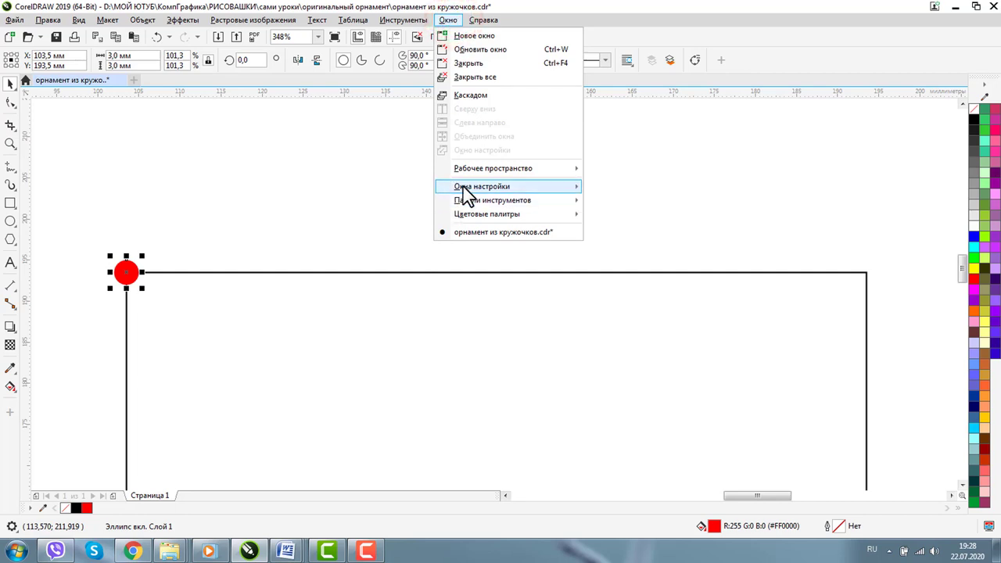
mouse_move(464, 192)
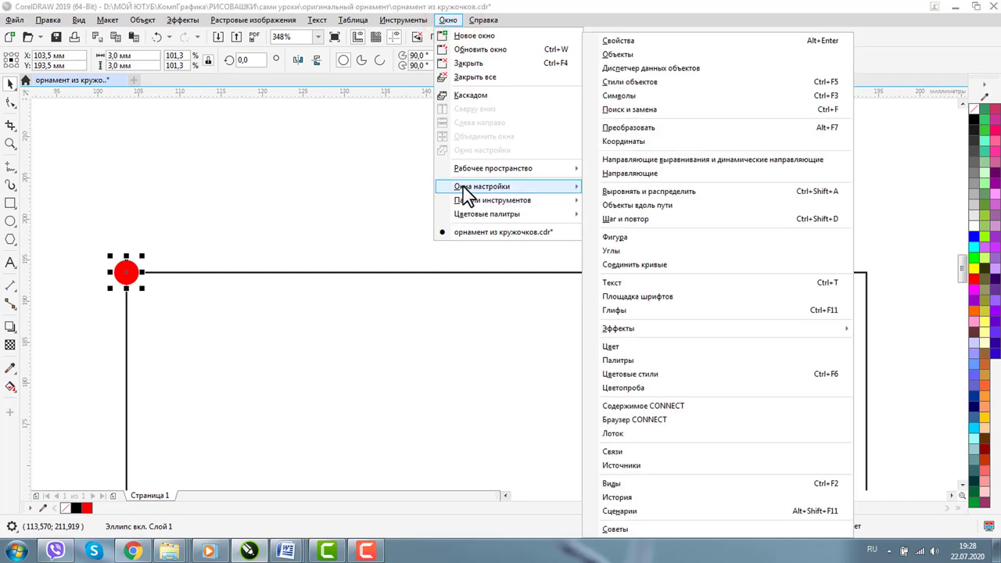
click(675, 129)
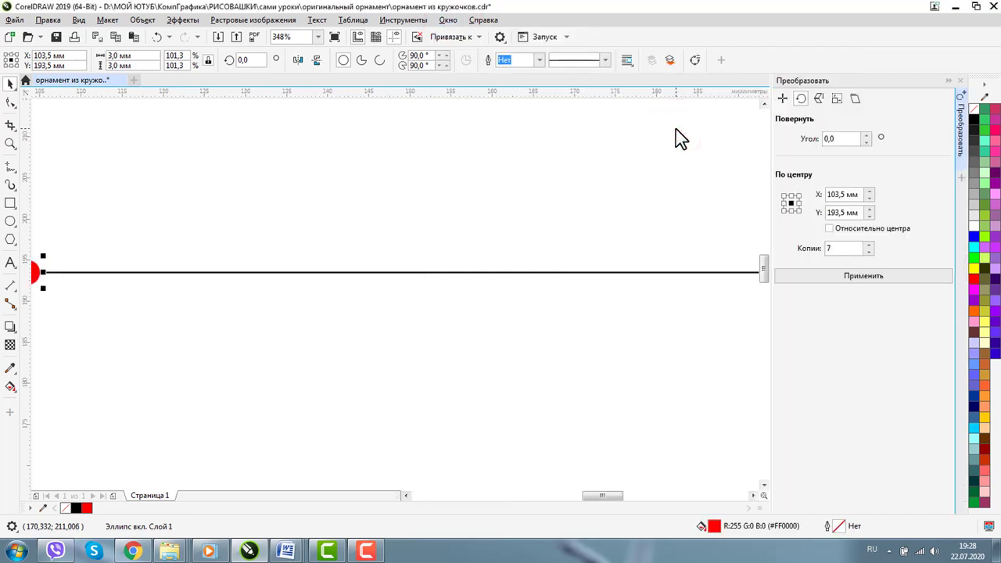
click(10, 143)
click(90, 60)
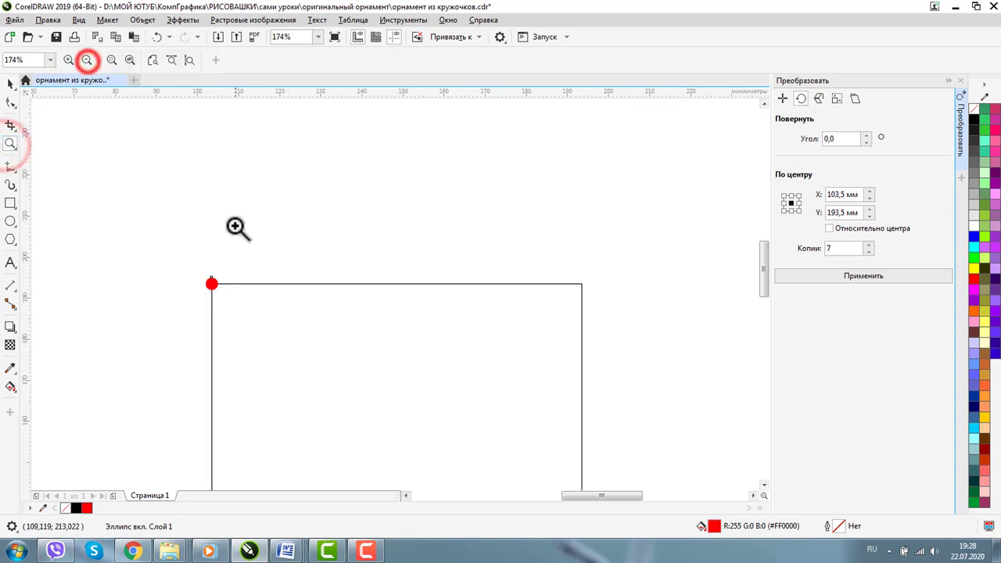
key(space)
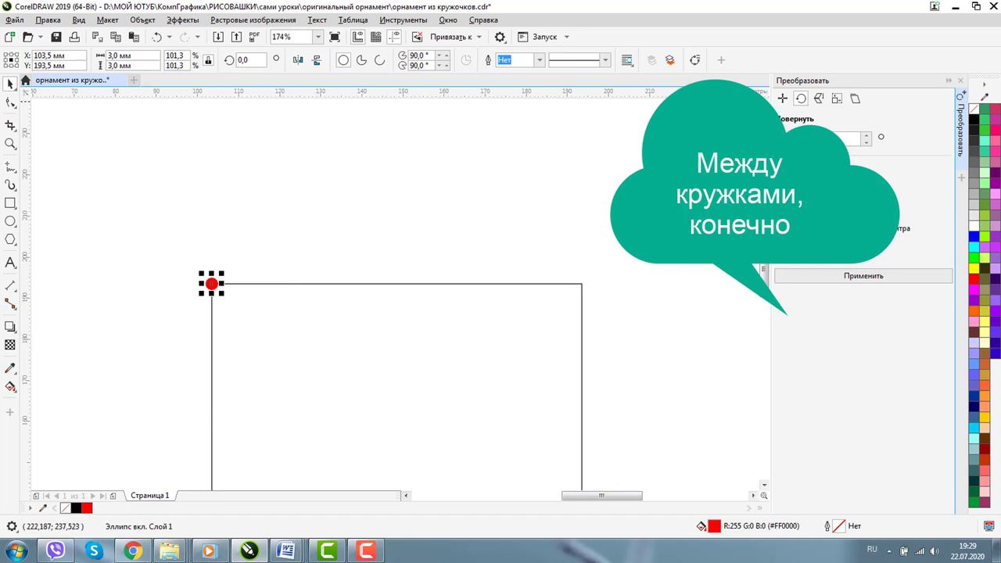
click(782, 99)
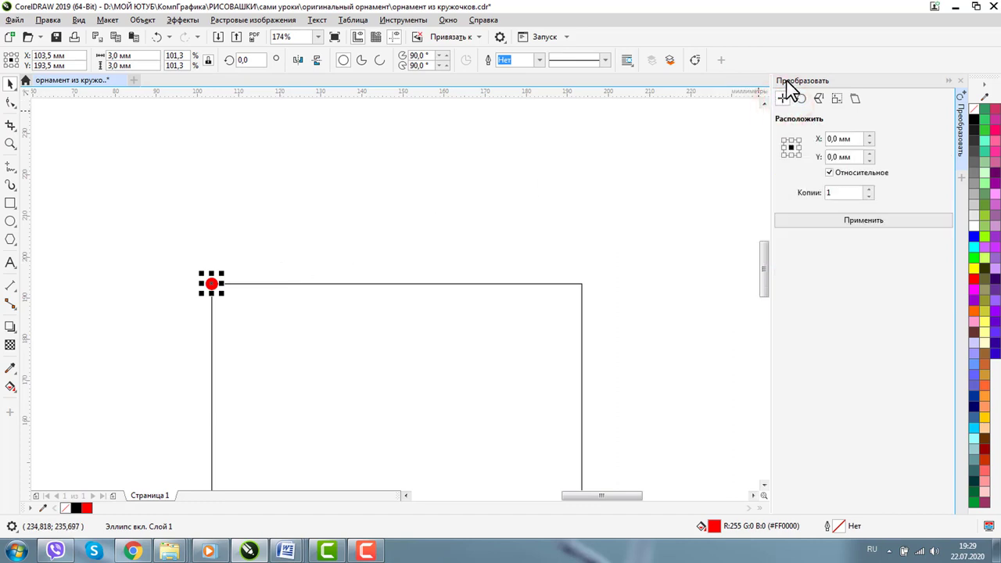
- Try one copy of the corner circle offset 5 mm horizontally, and delete that copy
click(212, 284)
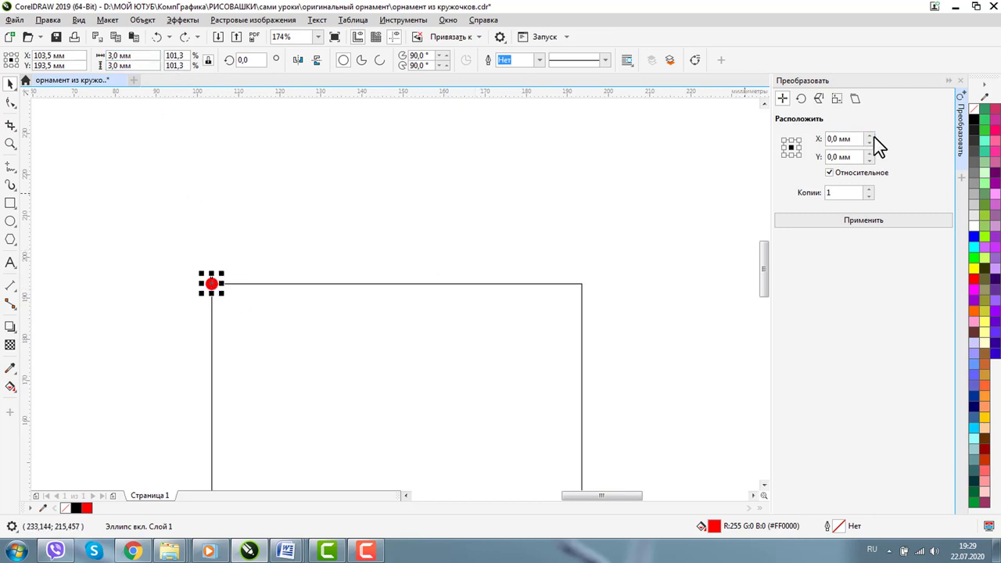
double_click(838, 138)
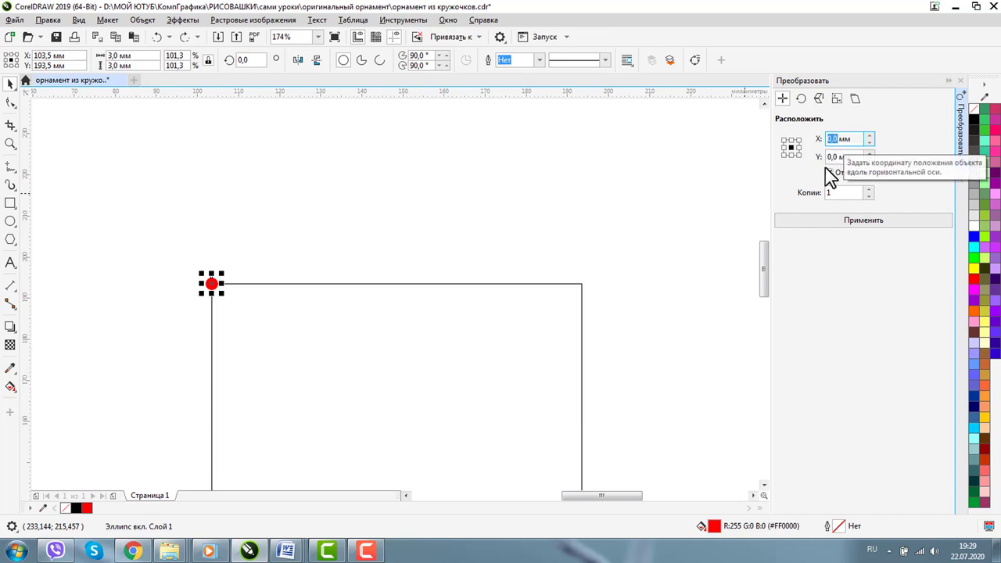
text(5)
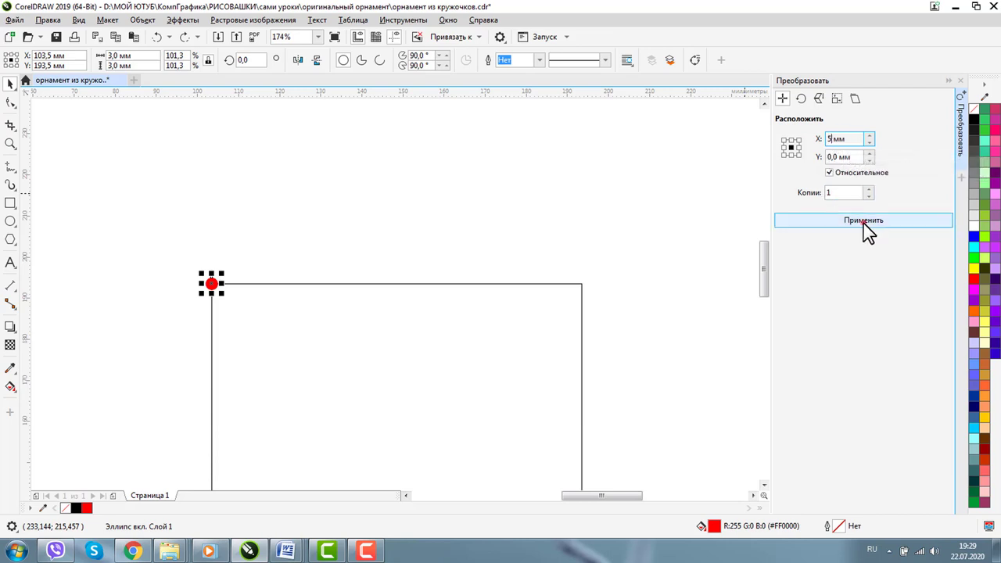
click(863, 232)
click(438, 264)
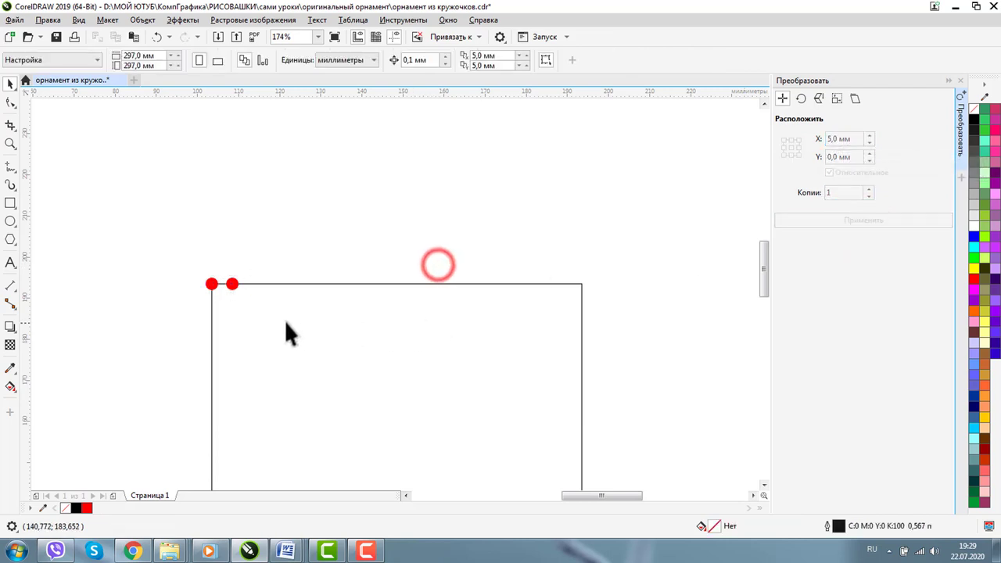
click(231, 286)
key(Delete)
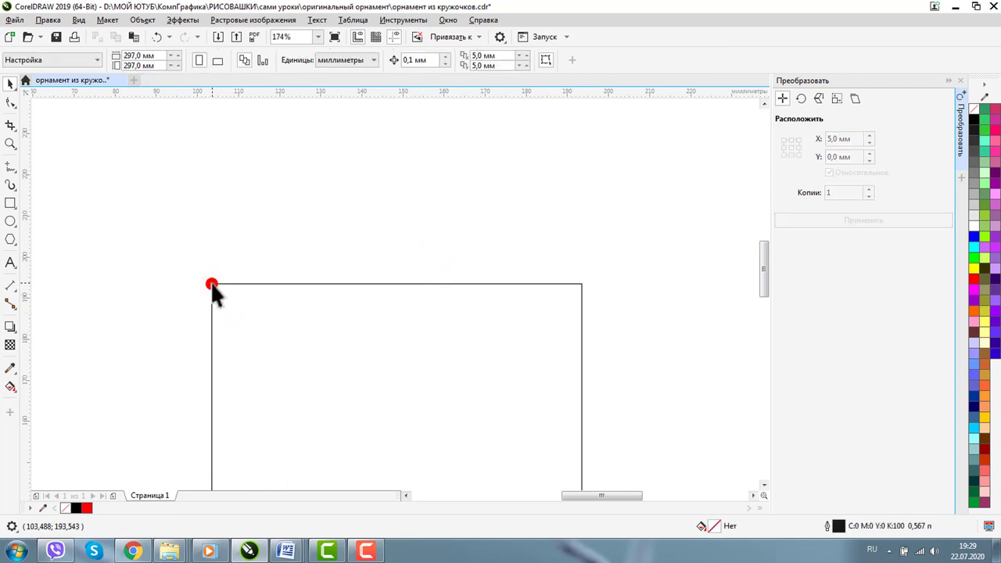
- Copy the corner circle along the square's upper edge with a 4 mm horizontal offset, applying 10 copies three times
click(212, 284)
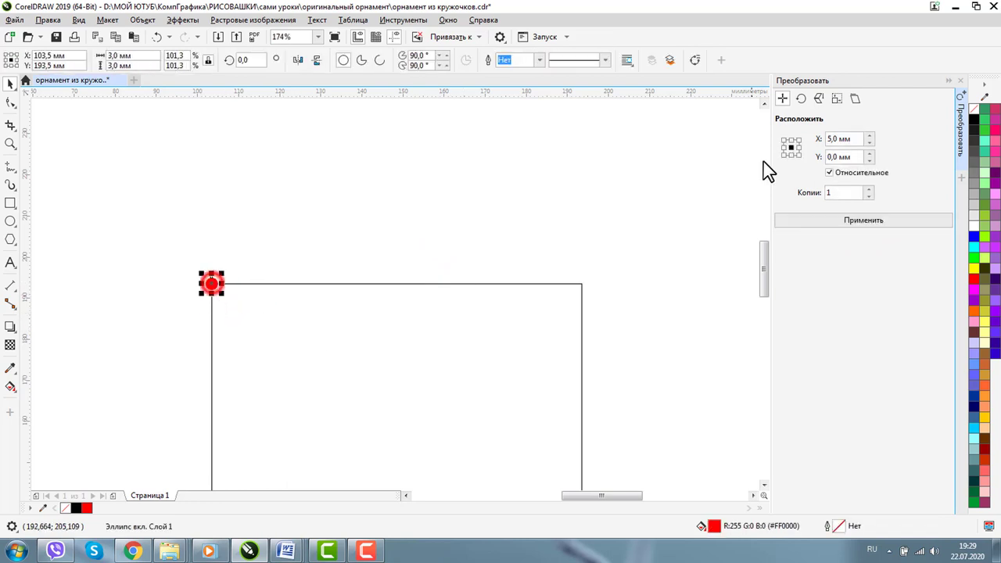
double_click(839, 139)
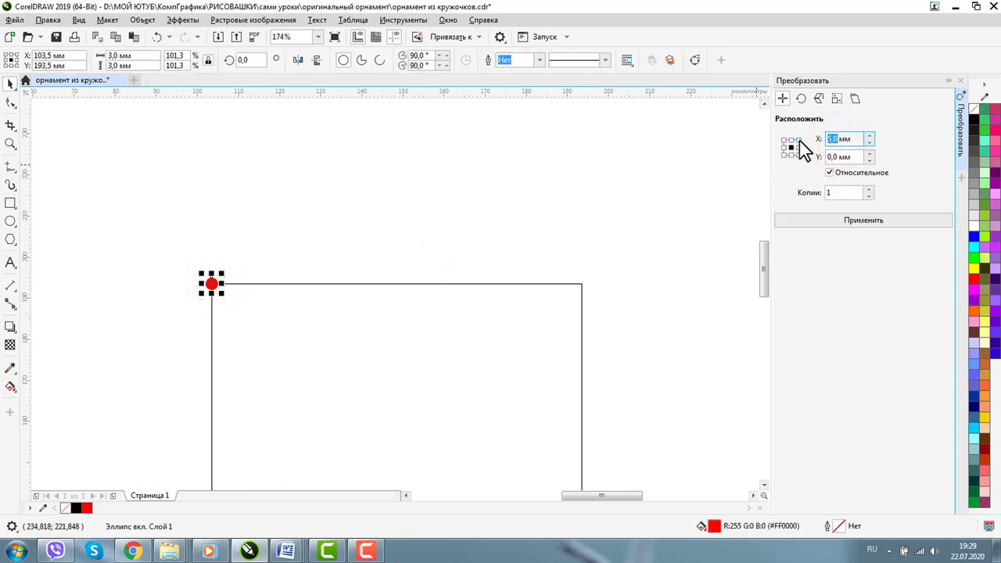
text(4)
click(835, 192)
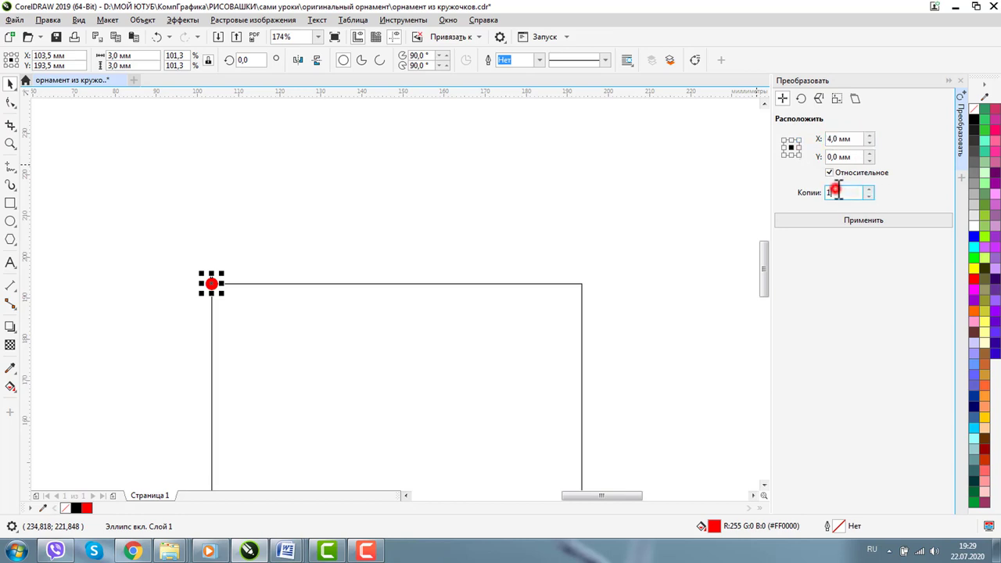
text(0)
click(866, 222)
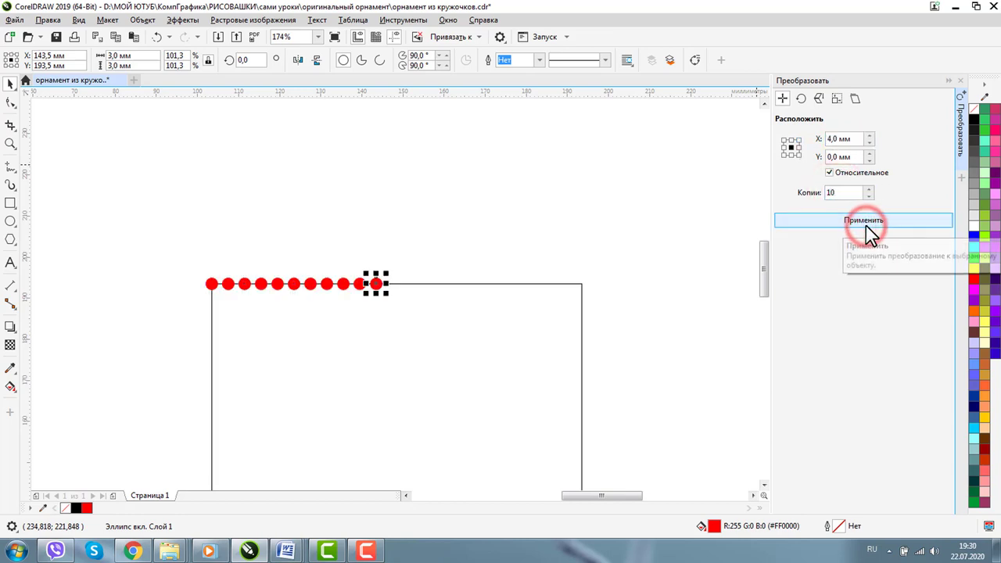
click(866, 223)
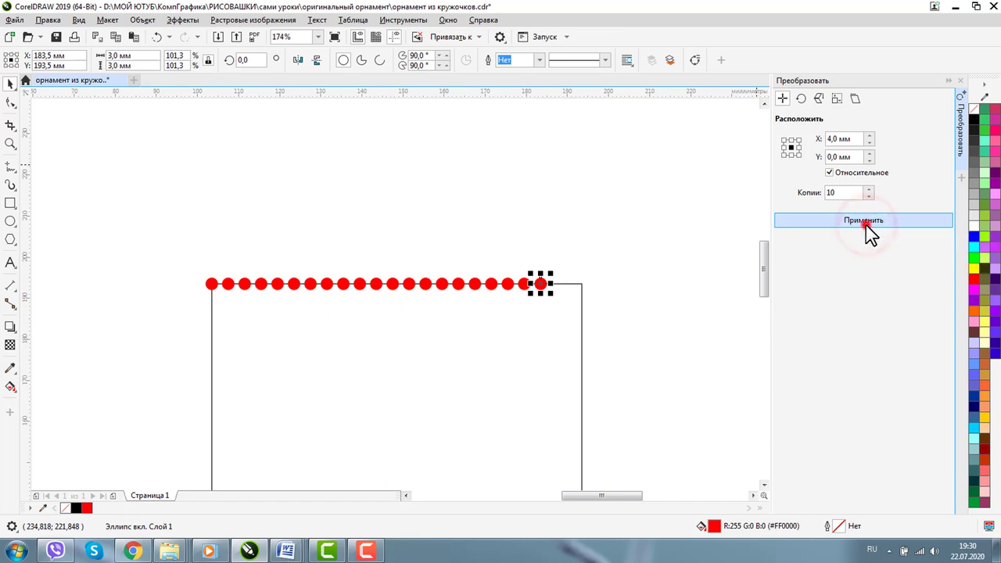
click(866, 223)
- Delete the circles that extend past the square's right edge
click(682, 215)
drag(585, 261, 719, 302)
key(Delete)
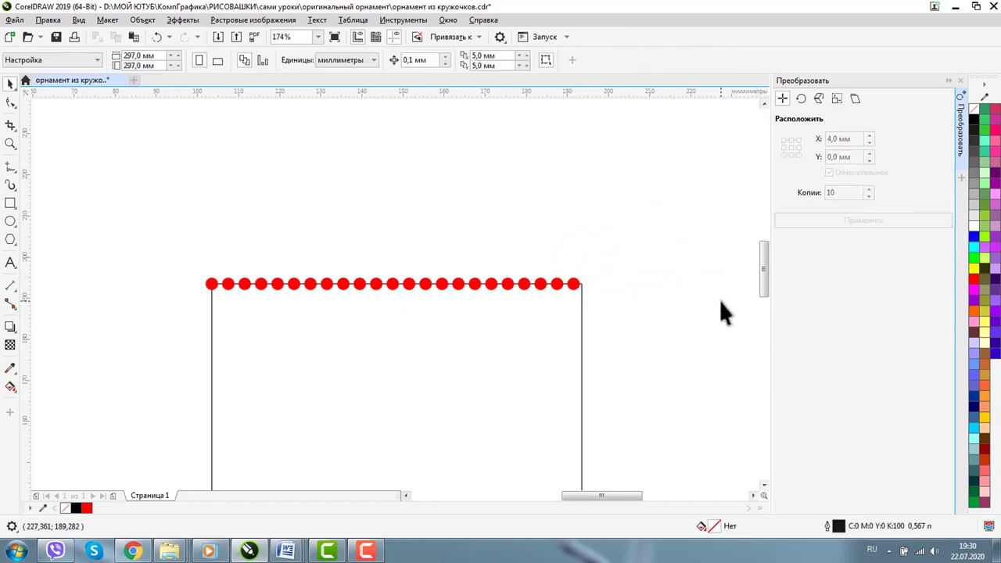
- Make 25 copies of the upper-left corner circle down the square's left side with offsets of 0 mm in X and -4 mm in Y
click(215, 288)
click(216, 290)
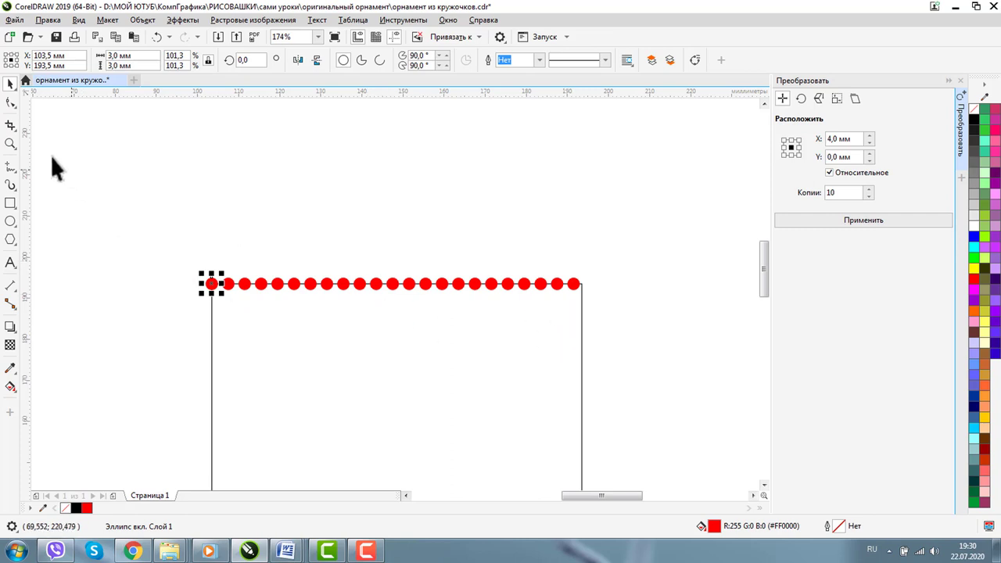
click(10, 143)
click(87, 60)
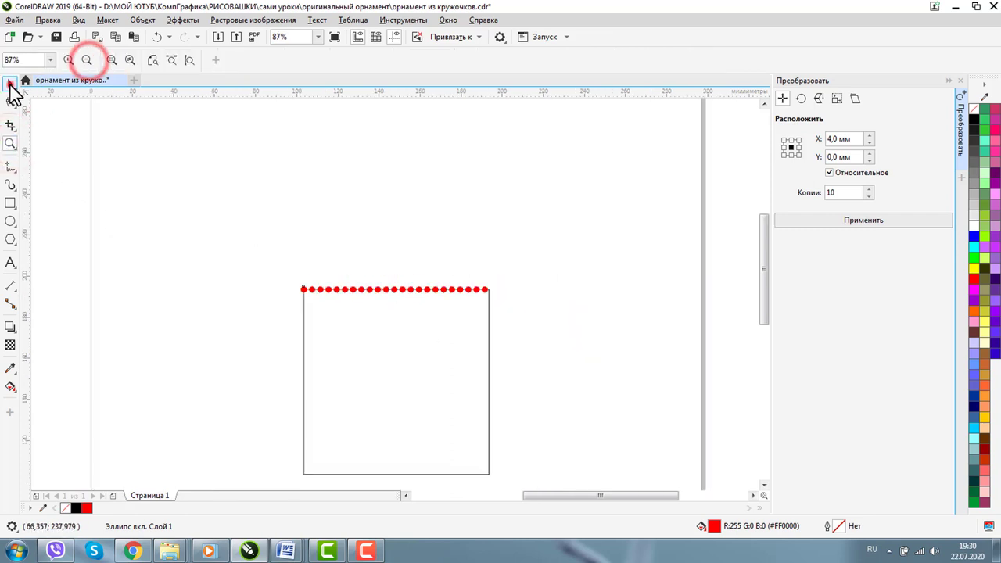
click(10, 84)
click(487, 325)
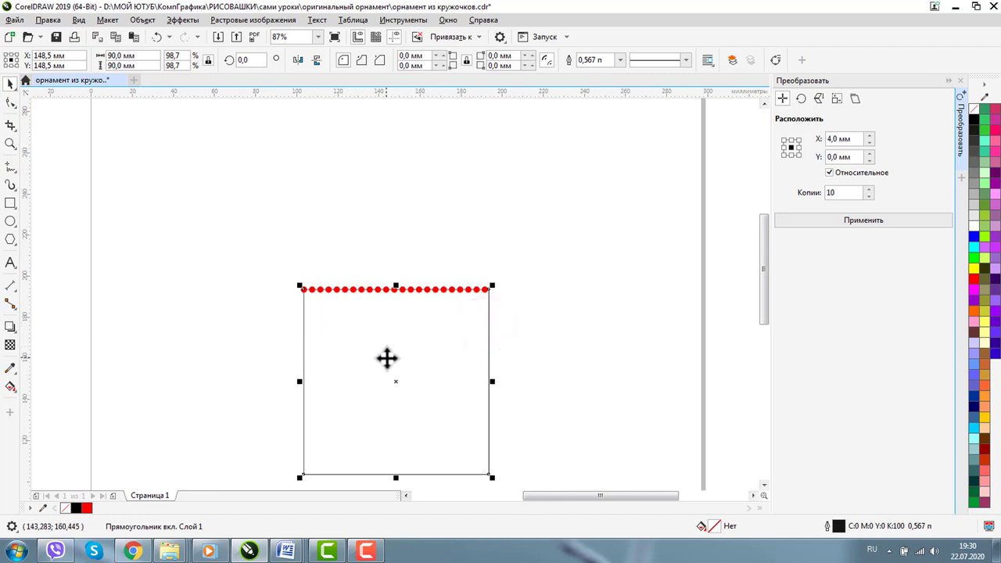
click(631, 194)
scroll(226, 164, up, 2)
click(228, 160)
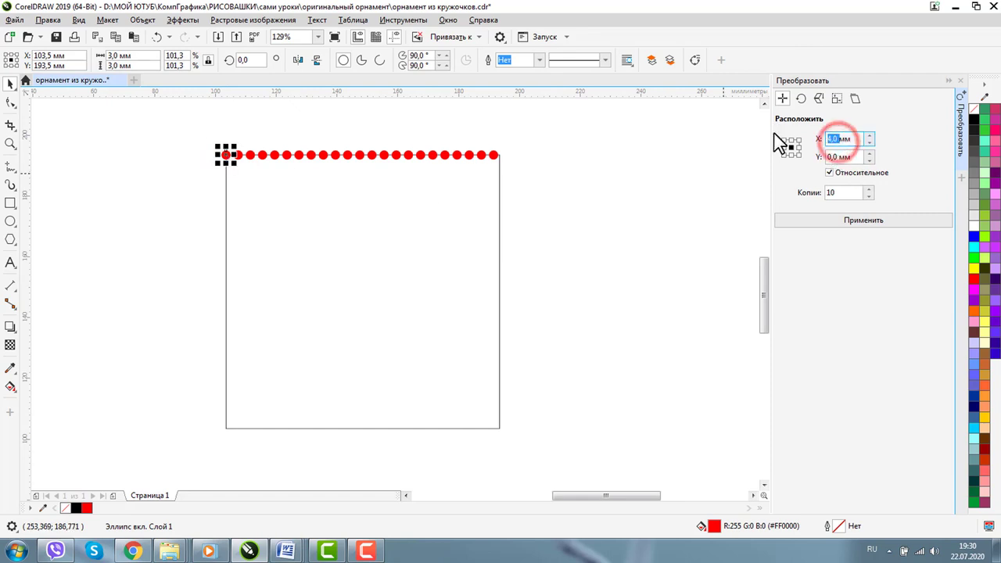
text(0)
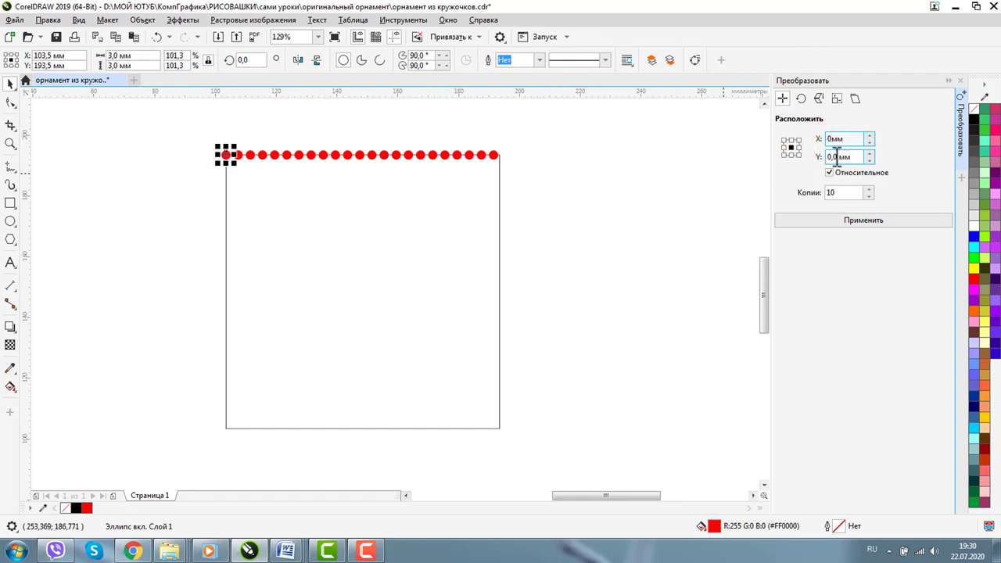
click(837, 157)
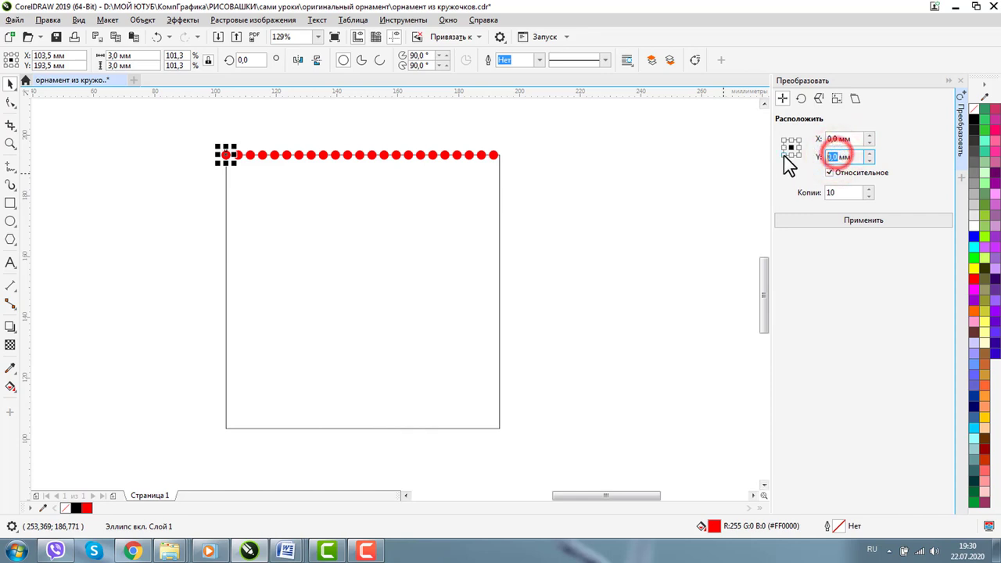
text(-4)
click(845, 192)
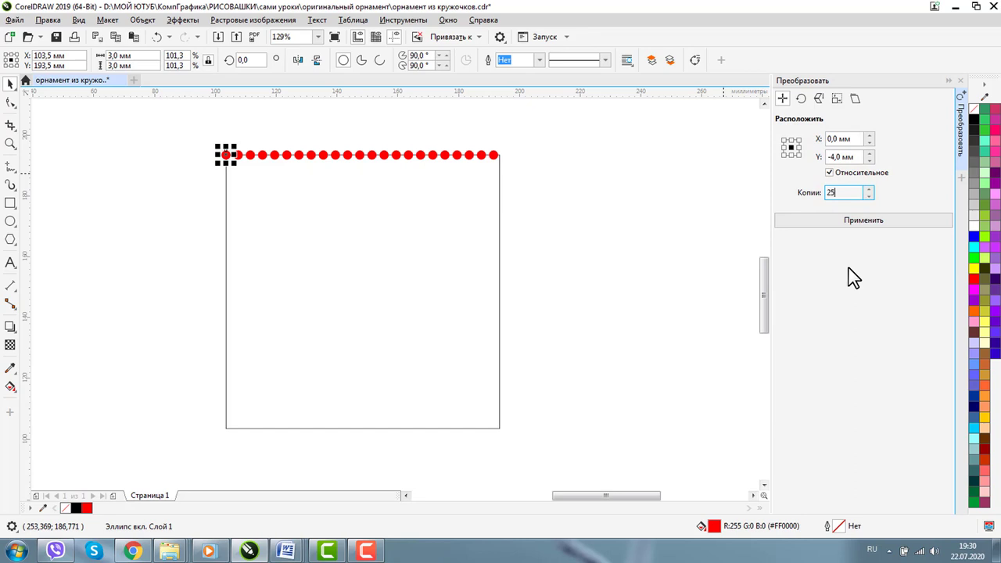
click(845, 220)
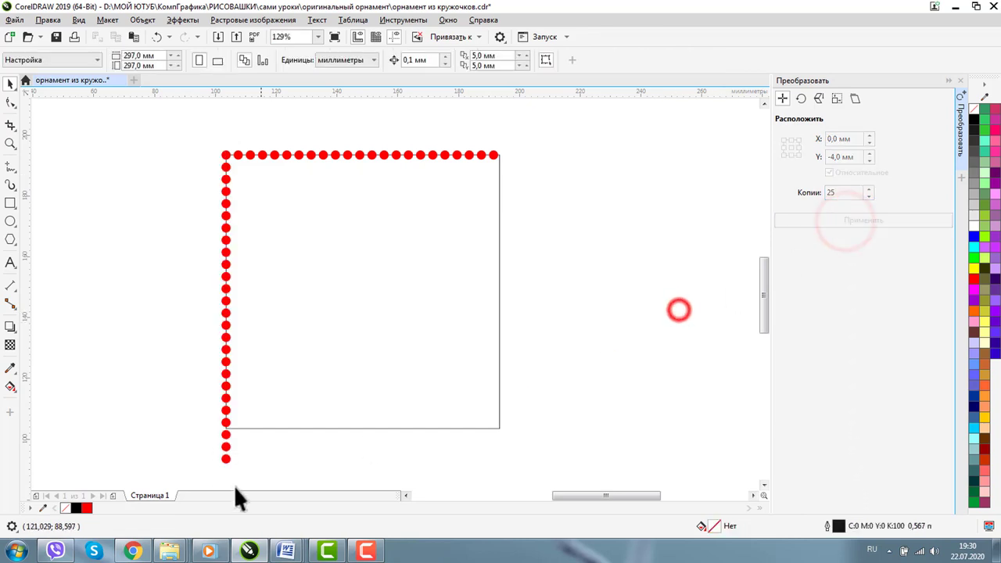
- Delete the three circles that extend below the square's lower-left corner
drag(213, 479, 263, 428)
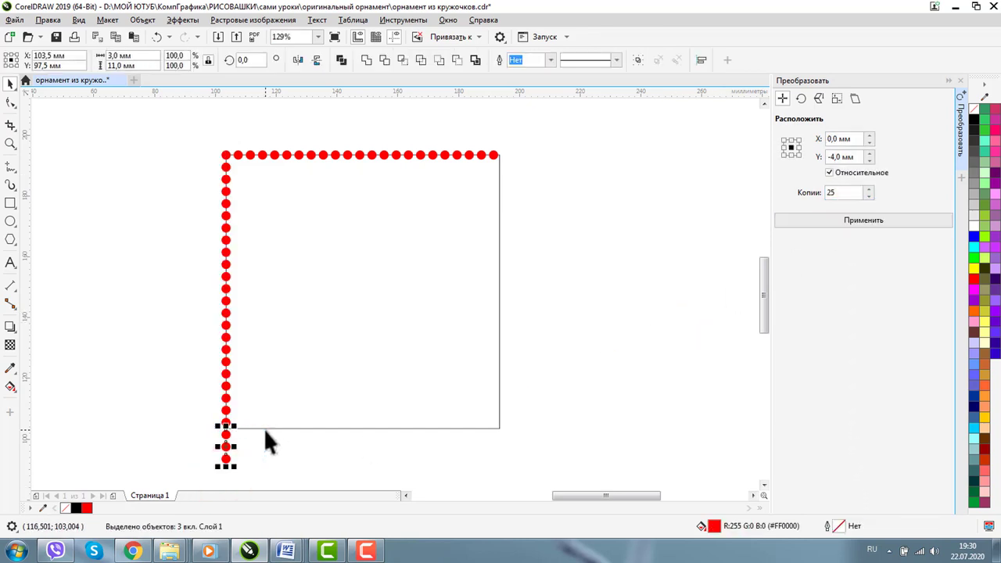
key(Delete)
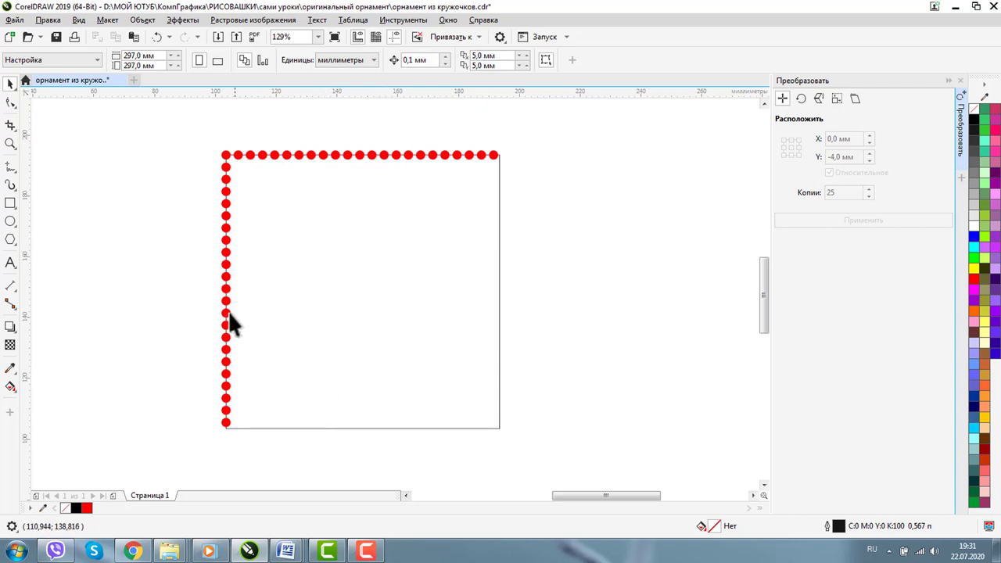
- Make 25 copies of the upper row's rightmost circle downward at a -4 mm Y offset, and delete the three below the square
click(492, 155)
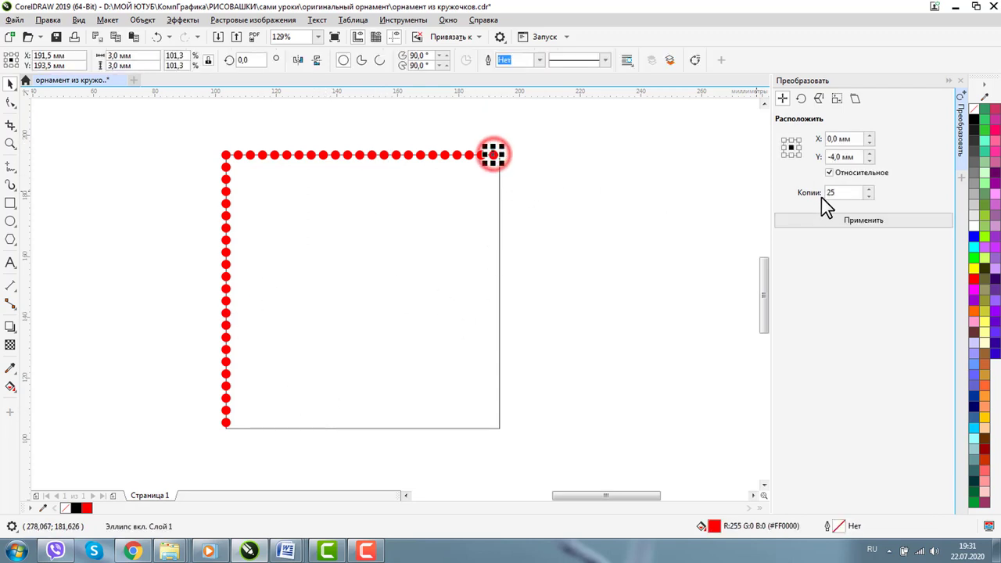
click(841, 222)
click(650, 331)
drag(465, 485, 523, 428)
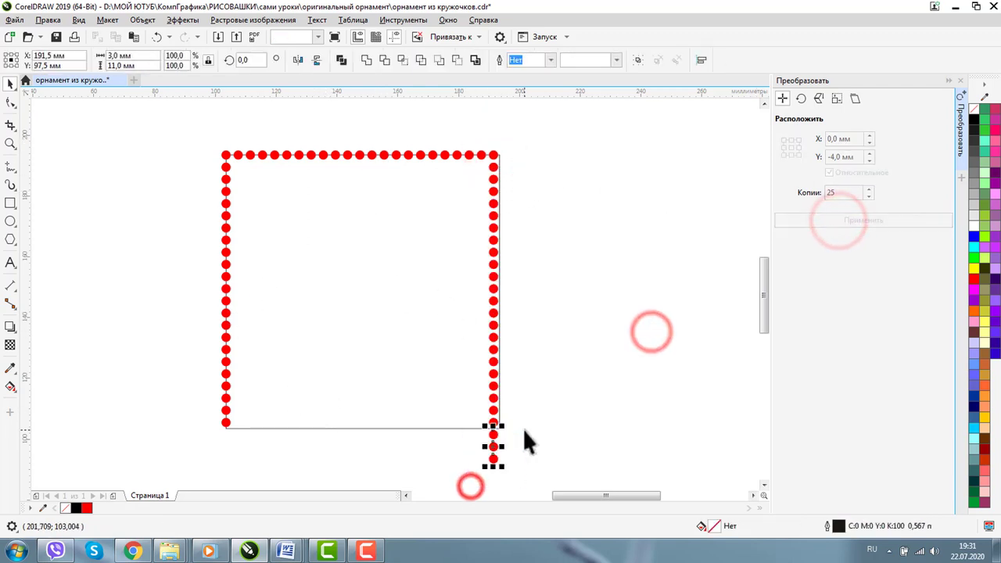
key(Delete)
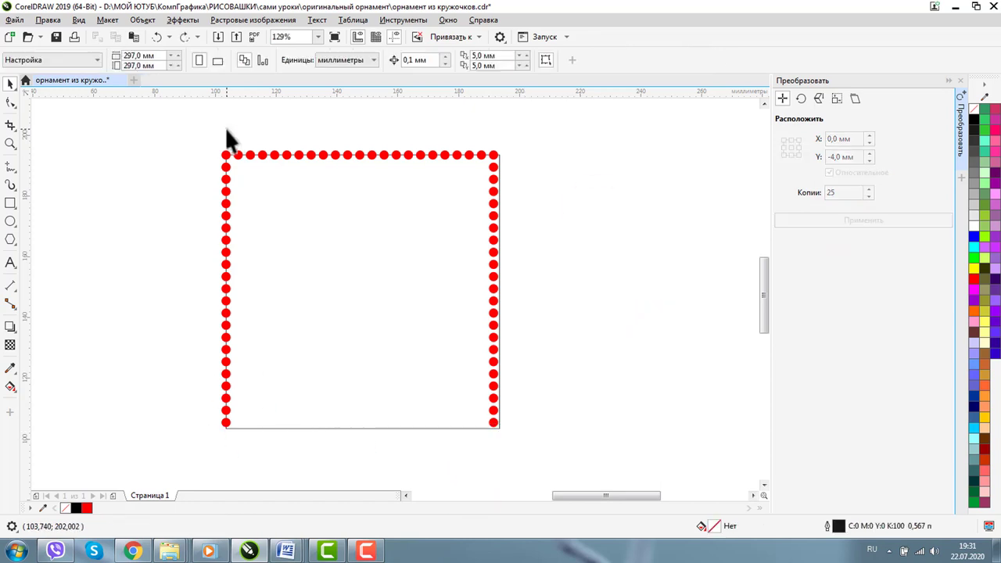
- Group the upper row's 21 circles between the corner circles and copy the group down to the square's lower edge
drag(226, 129, 491, 182)
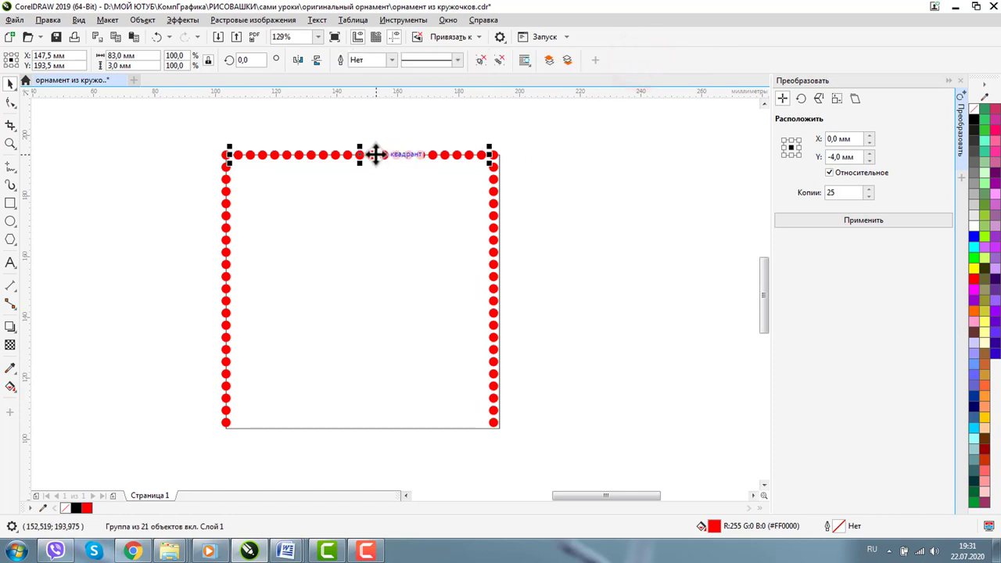
drag(375, 154, 374, 424)
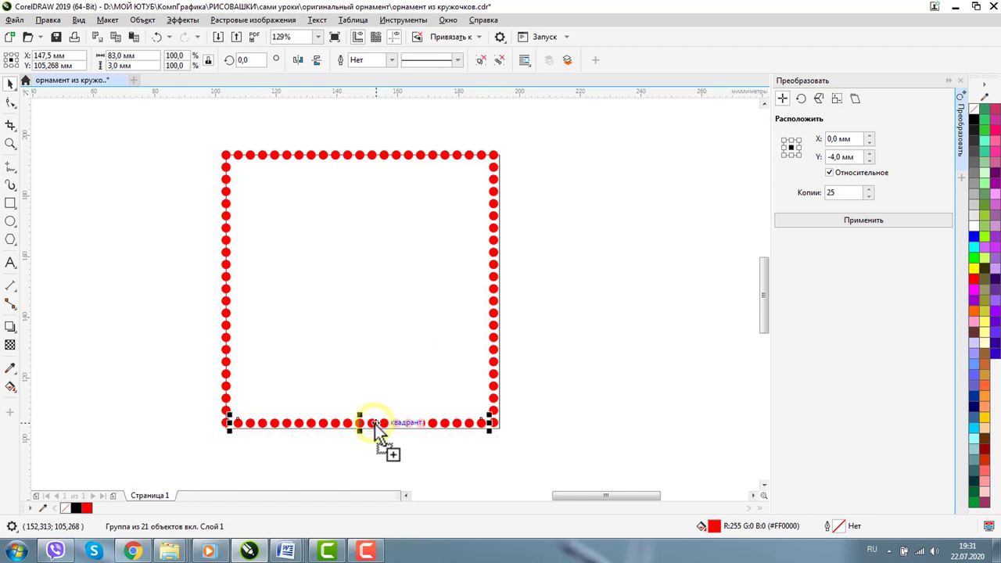
- Fill the grouped row of circles along the square's lower edge with purple (#9933CC)
click(10, 143)
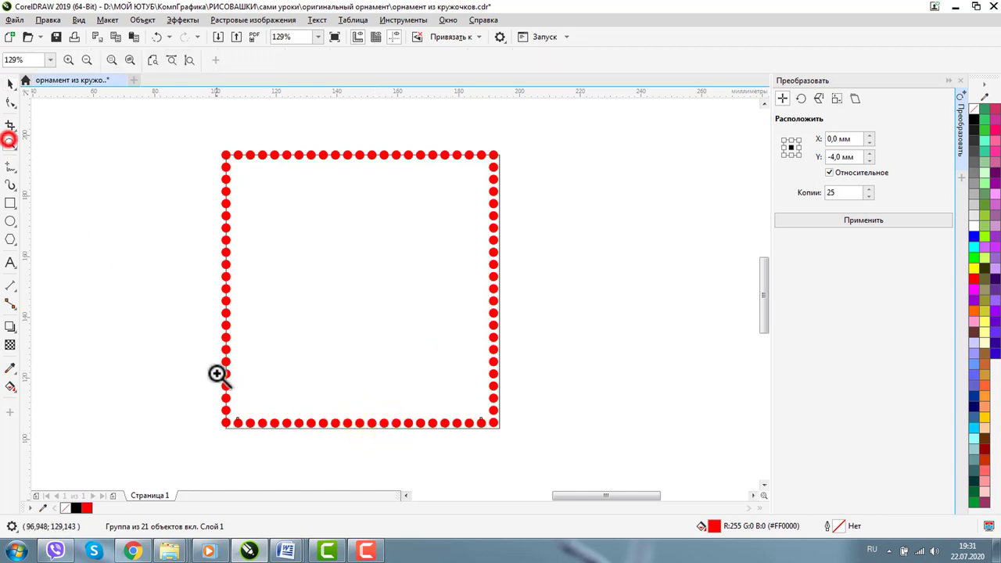
drag(174, 371, 581, 477)
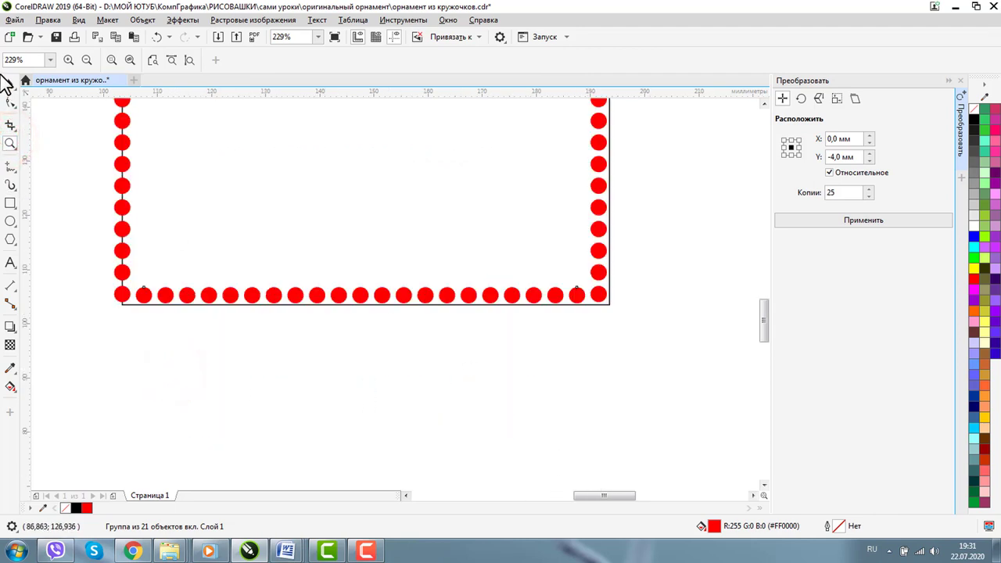
click(11, 83)
click(208, 447)
click(122, 295)
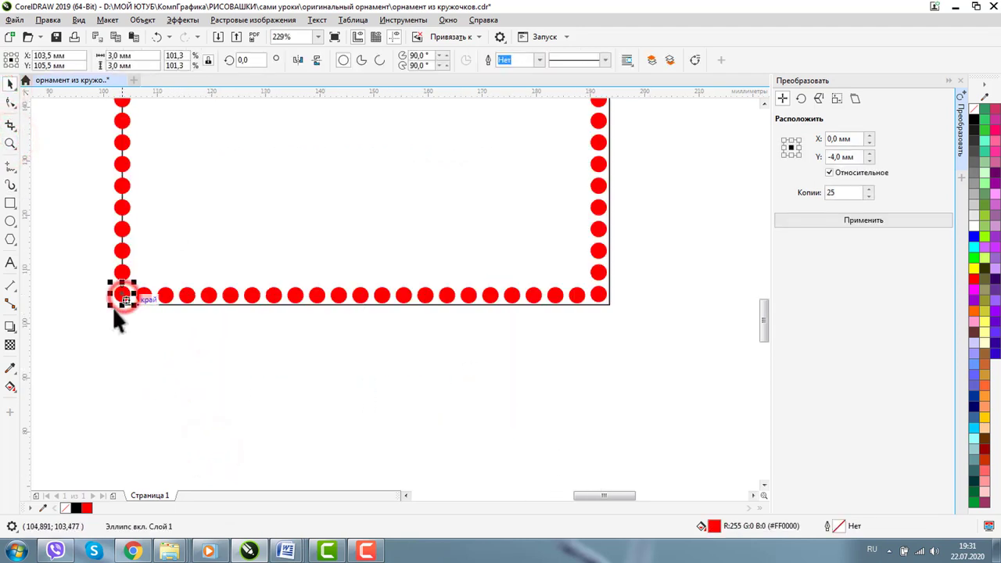
click(424, 298)
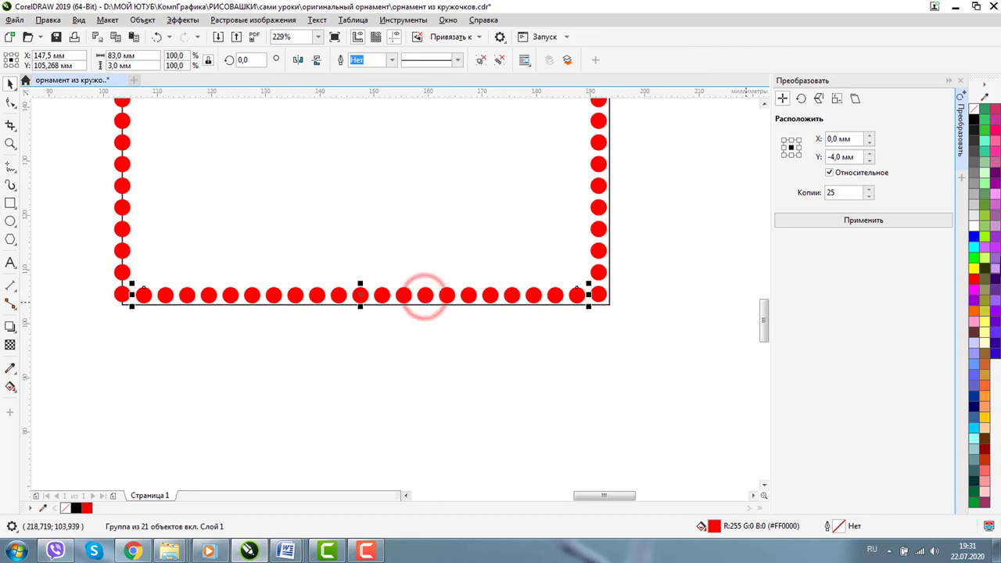
click(996, 244)
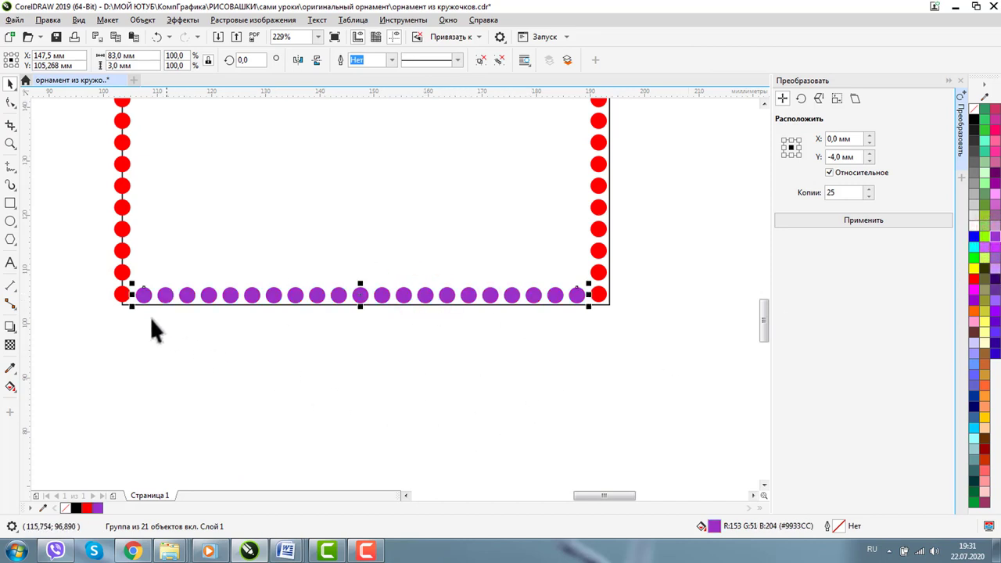
- Align the purple row's vertical center to the lower-left corner circle, and delete the square's outline
shift+click(121, 295)
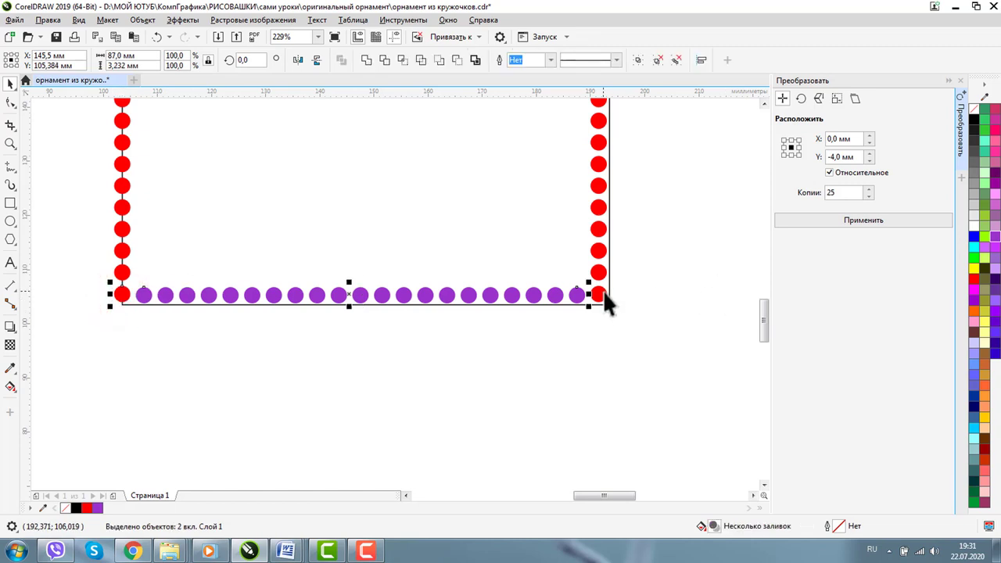
click(961, 80)
click(701, 63)
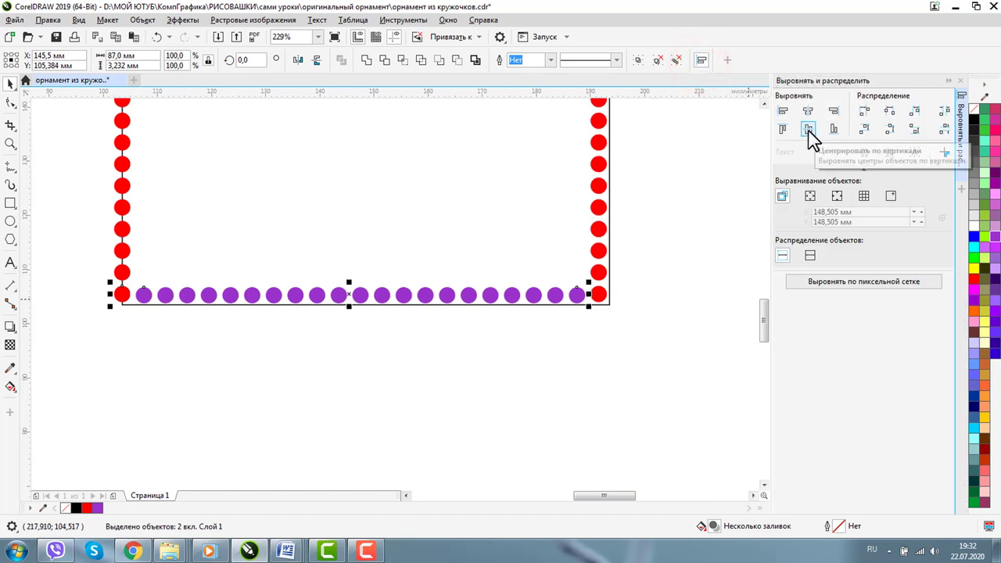
click(809, 130)
click(615, 345)
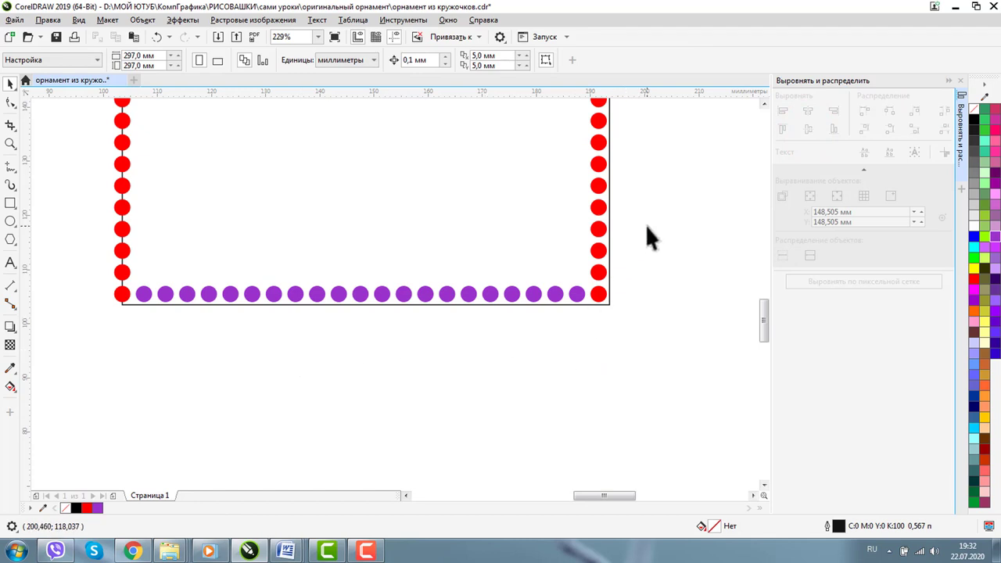
click(608, 149)
key(Delete)
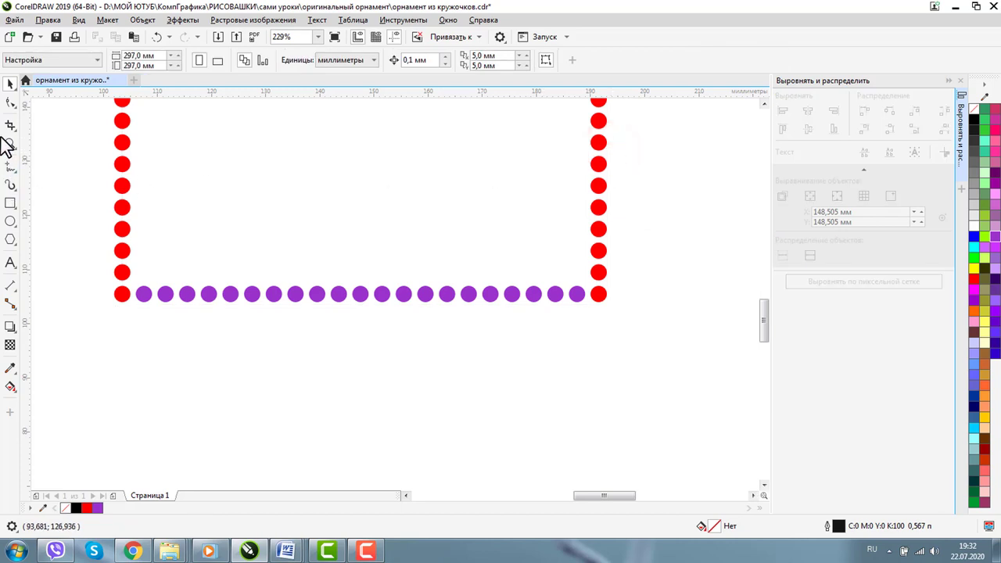
- Make one copy of the left column's 21 circles between the corner circles, offset 4 mm in X and 0 mm in Y
click(6, 146)
click(87, 60)
click(87, 60)
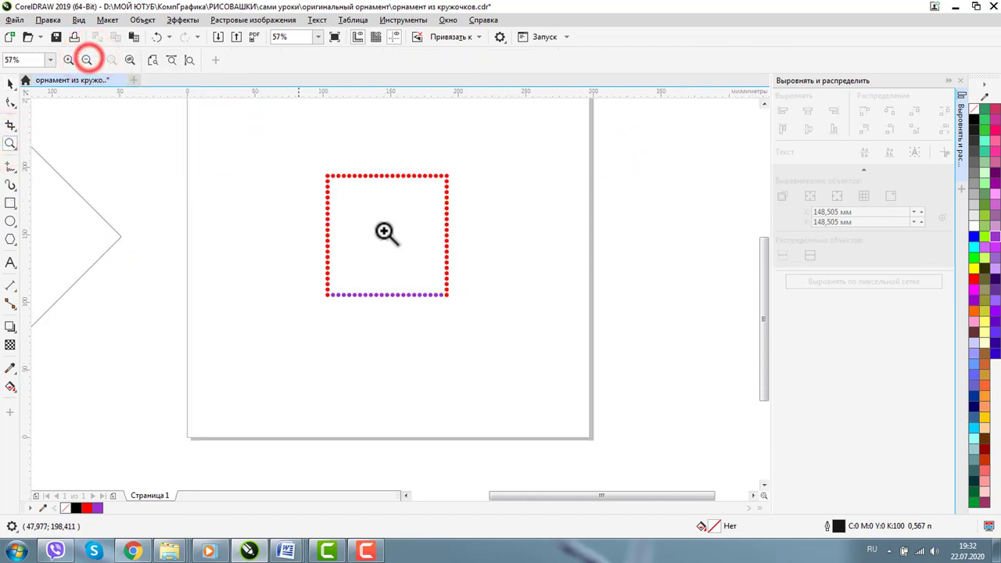
click(295, 163)
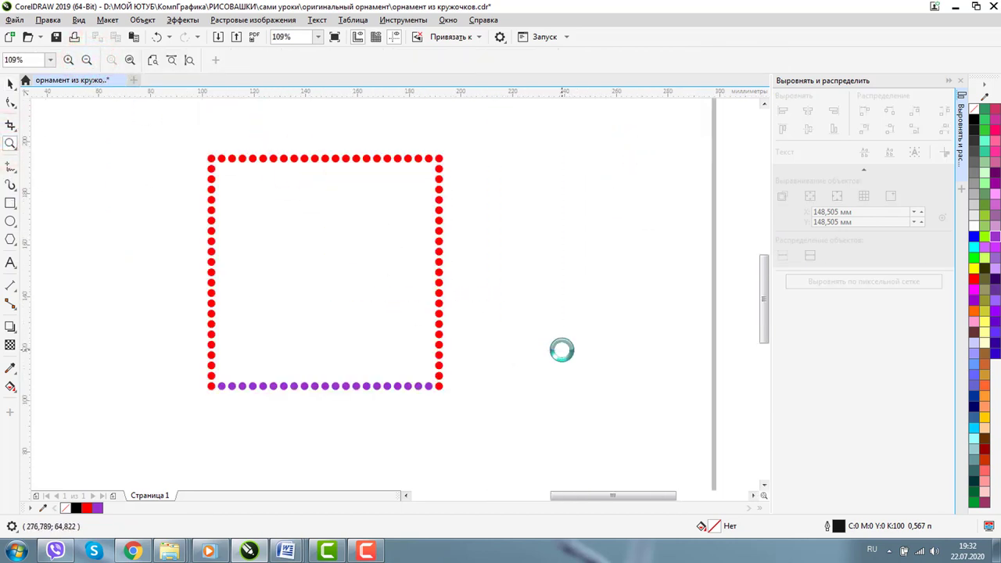
click(10, 83)
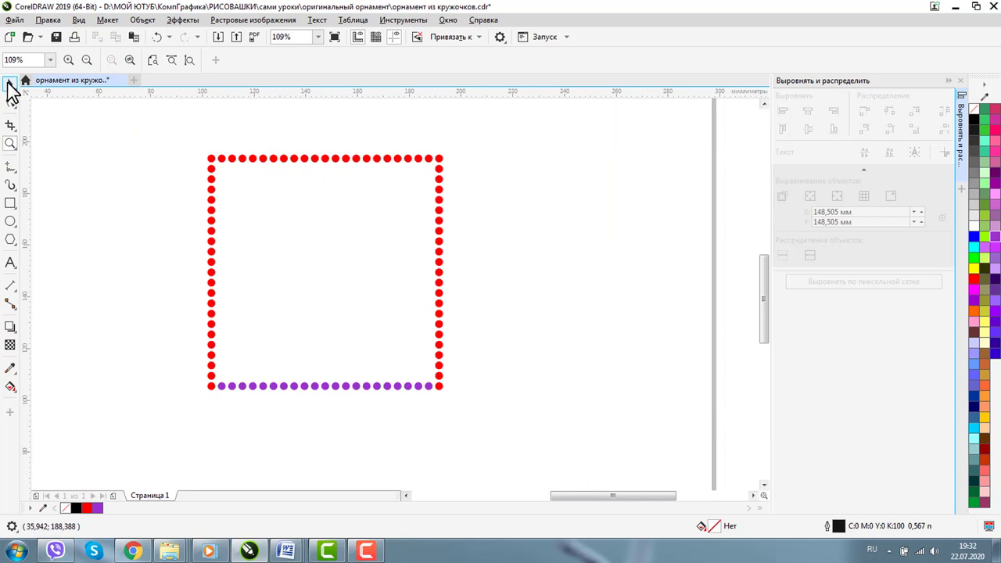
click(209, 171)
click(161, 166)
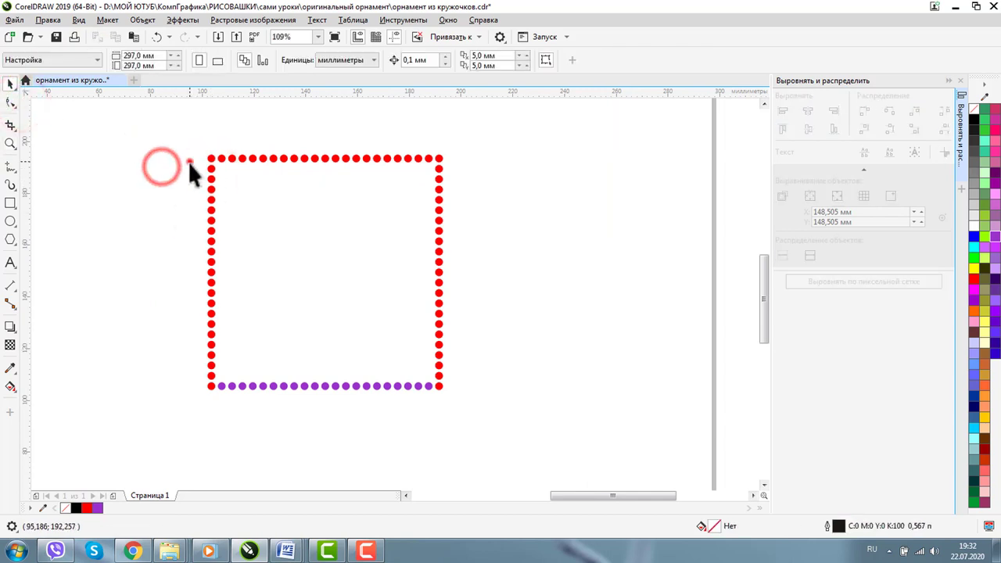
drag(187, 161, 237, 379)
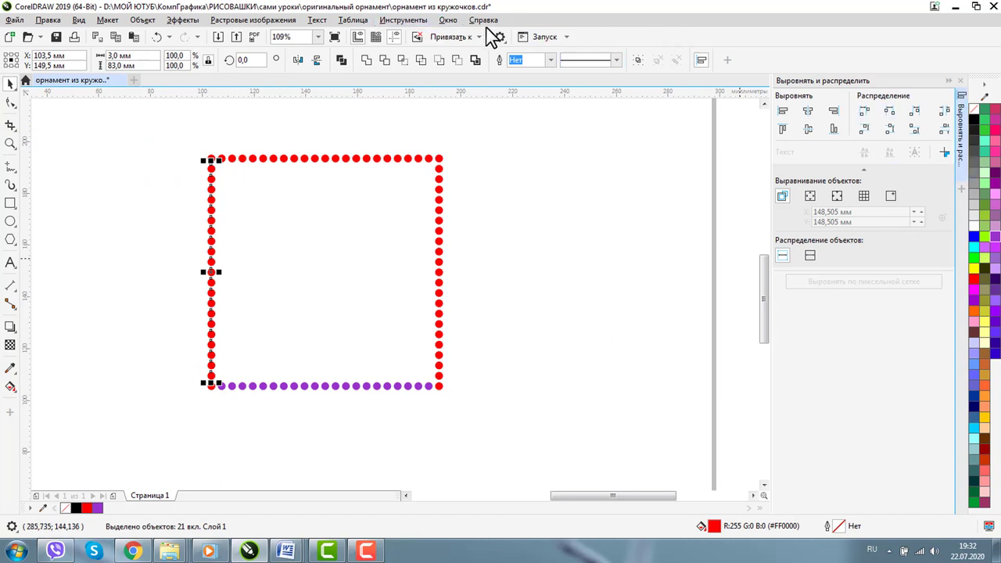
click(448, 22)
mouse_move(471, 192)
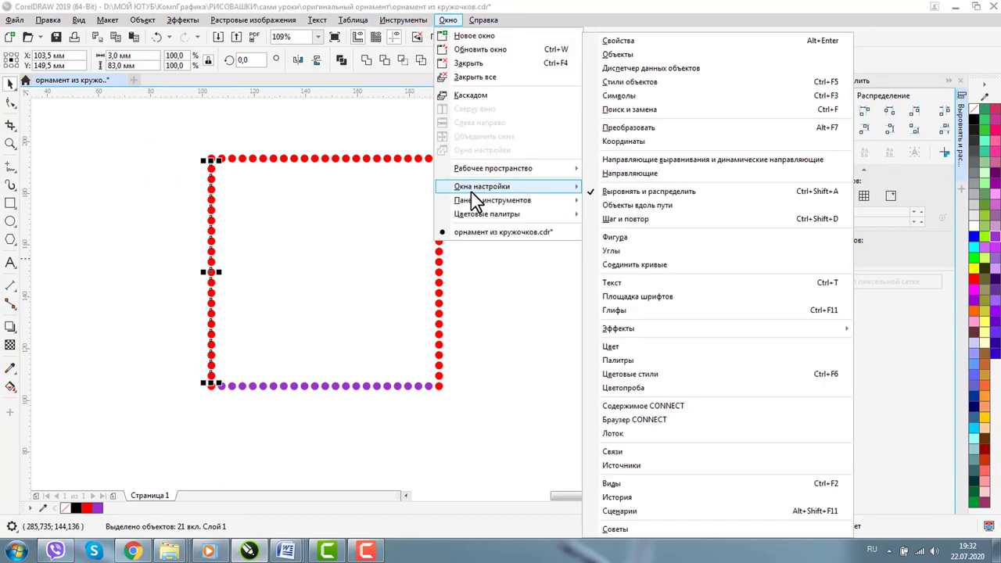
click(630, 130)
click(839, 156)
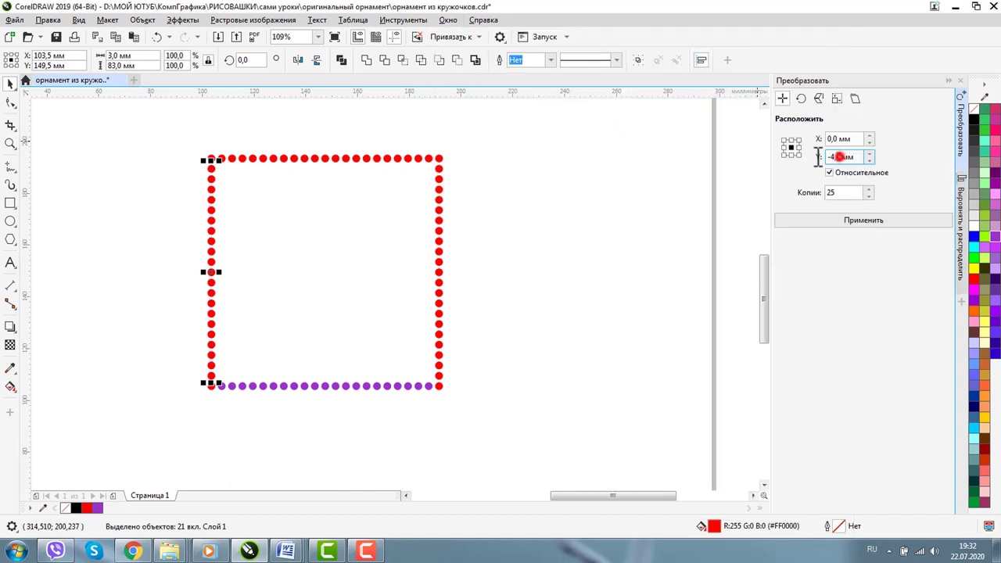
text(0)
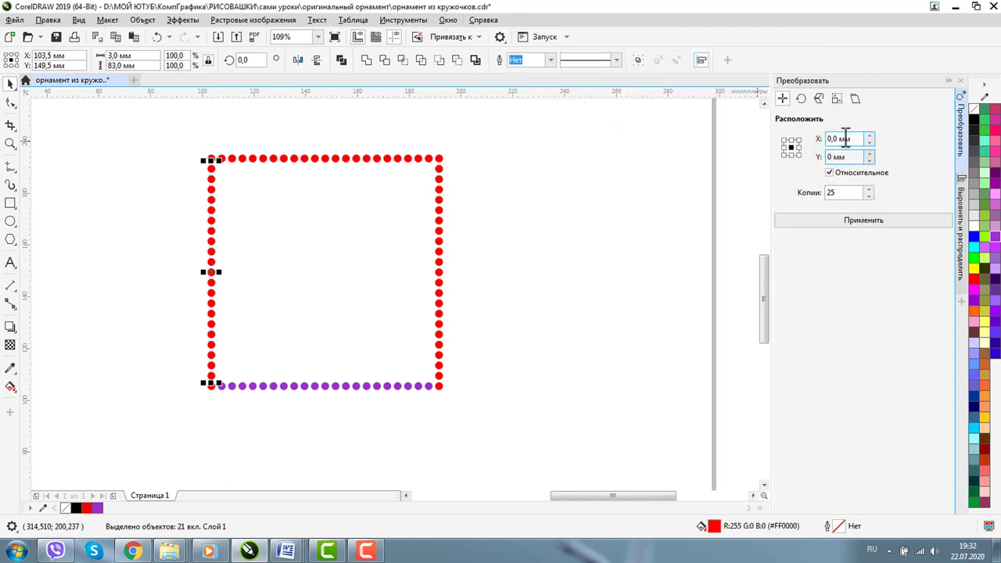
click(840, 139)
text(4)
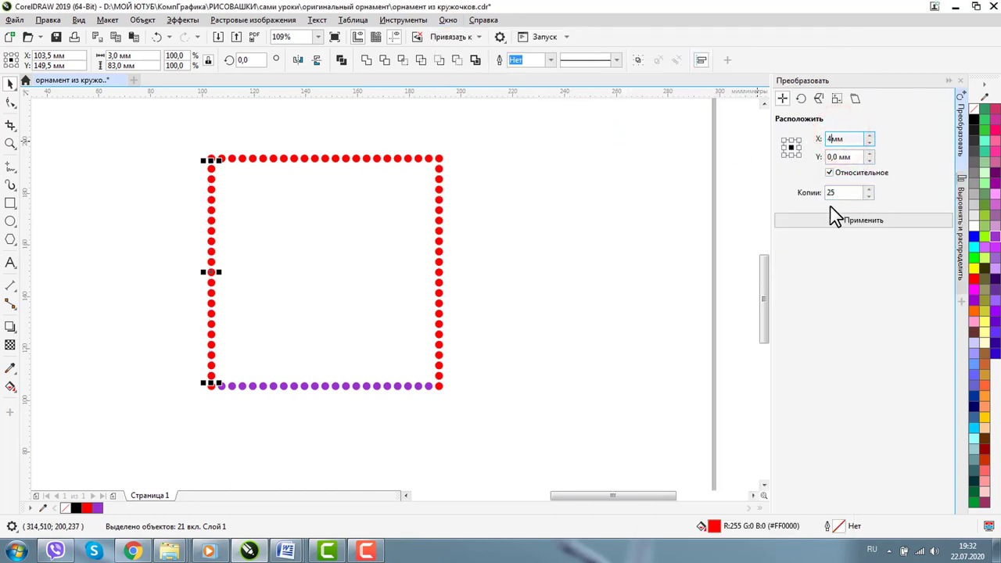
click(854, 194)
text(1)
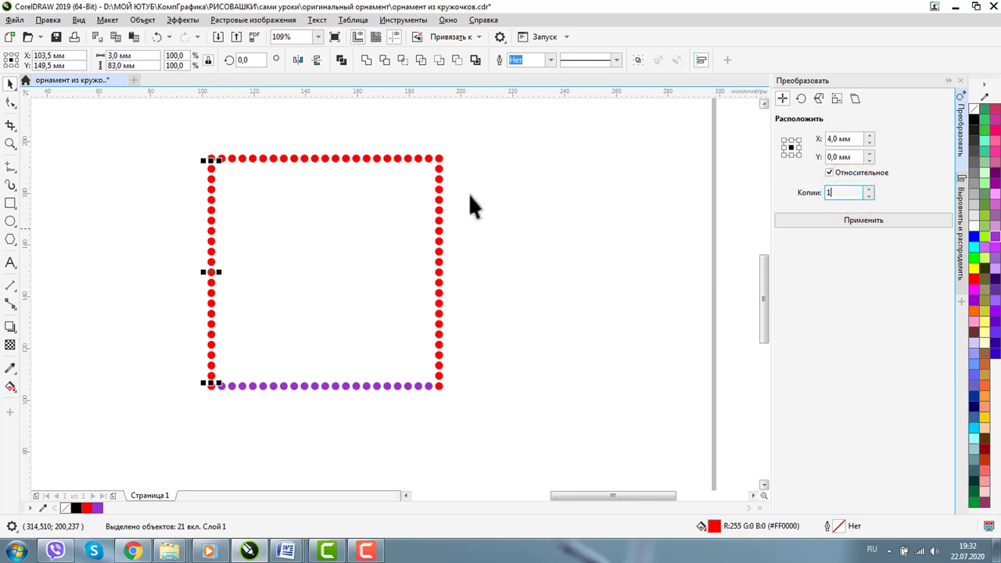
click(844, 221)
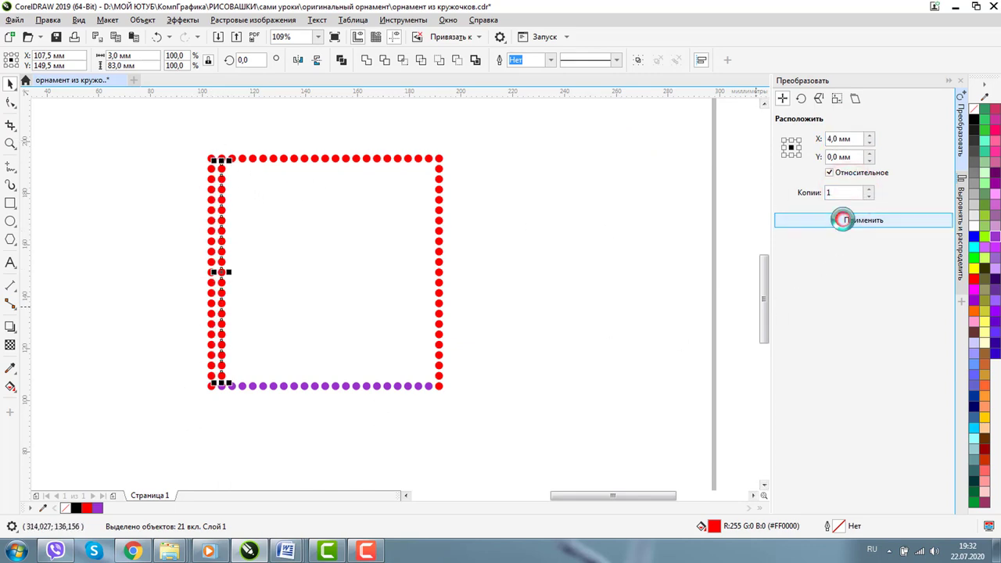
click(518, 296)
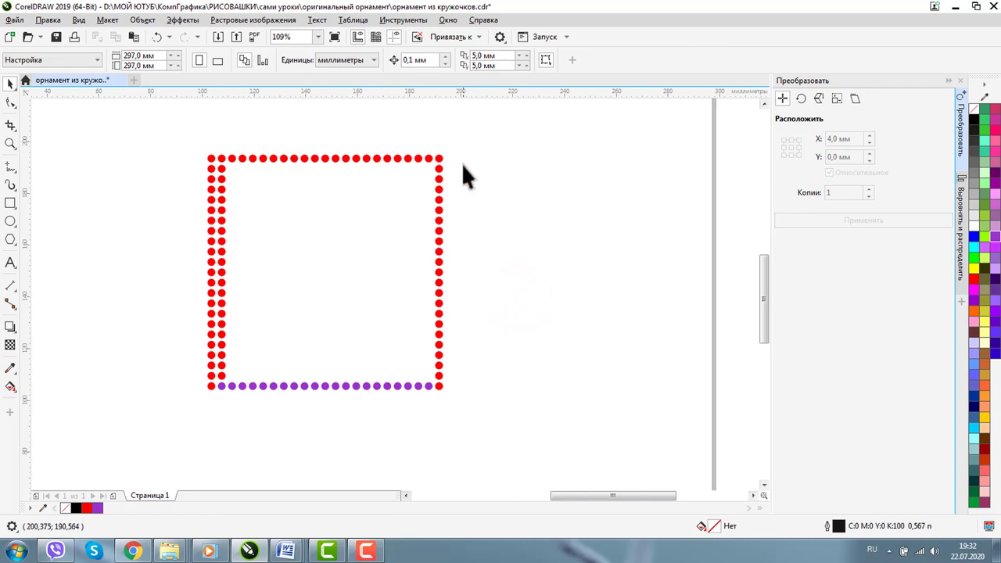
- Make one copy of the right column's 21 circles between the corner circles at a -4 mm X offset
drag(443, 180, 398, 381)
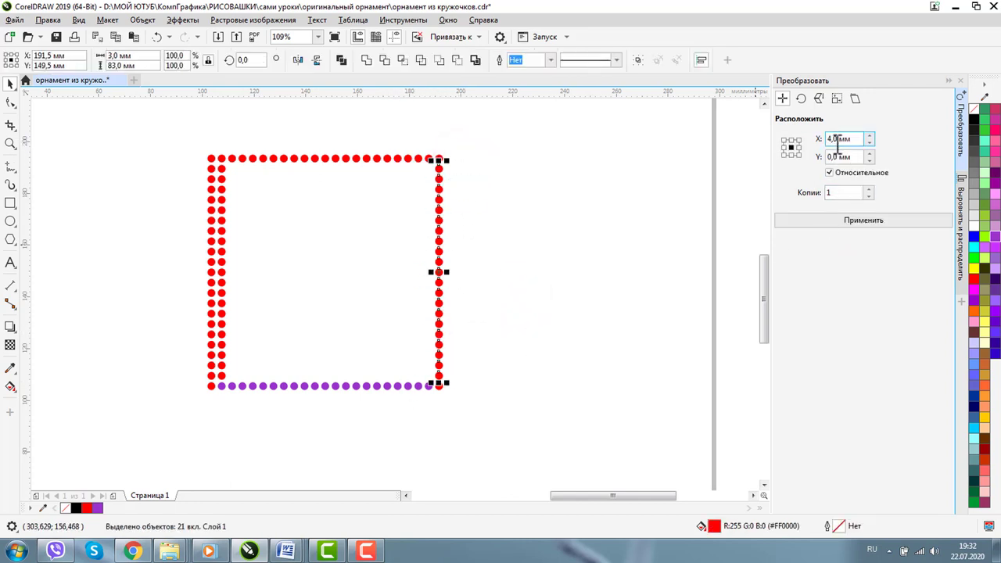
text(-4)
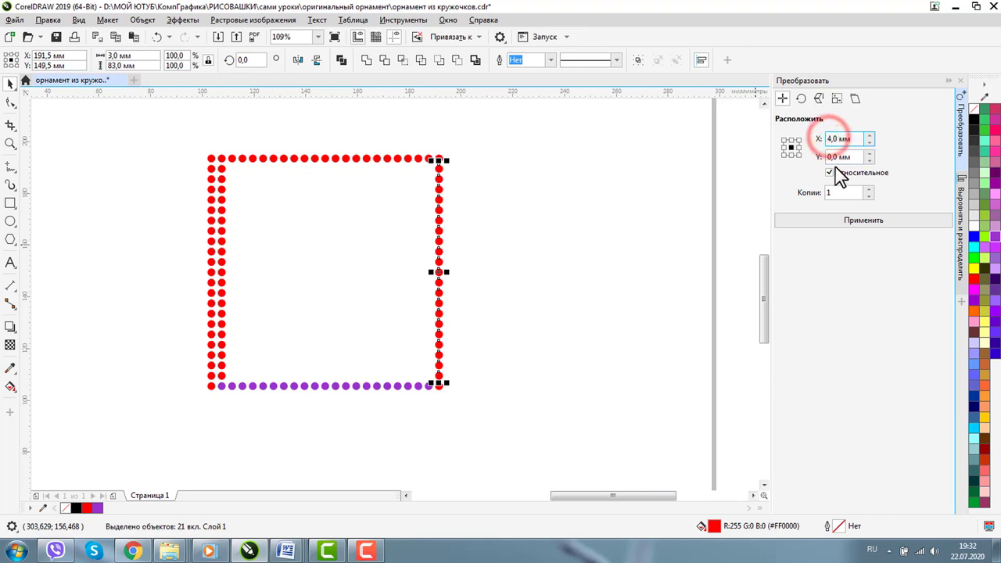
click(848, 221)
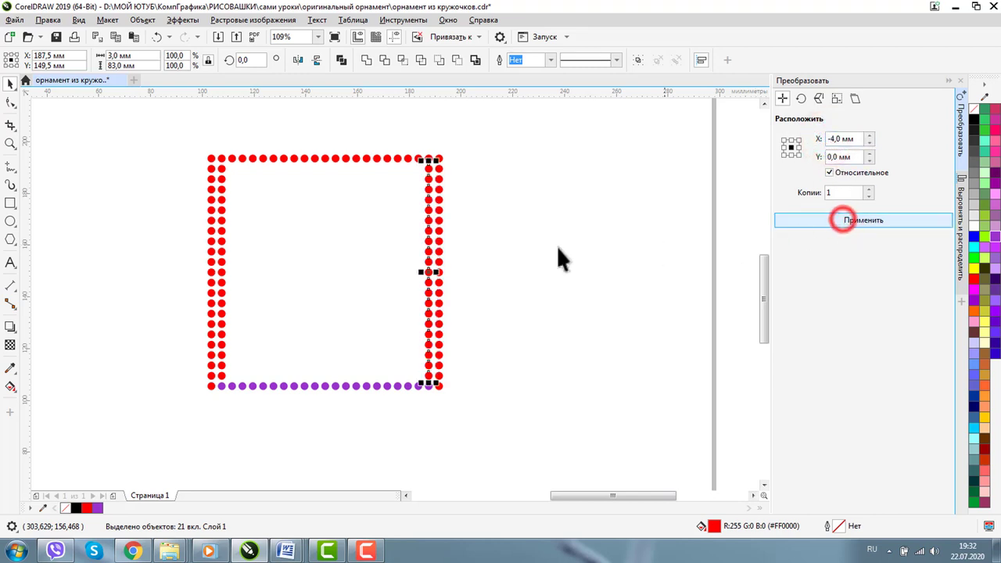
click(551, 245)
- Ungroup the upper row of red circles
click(281, 158)
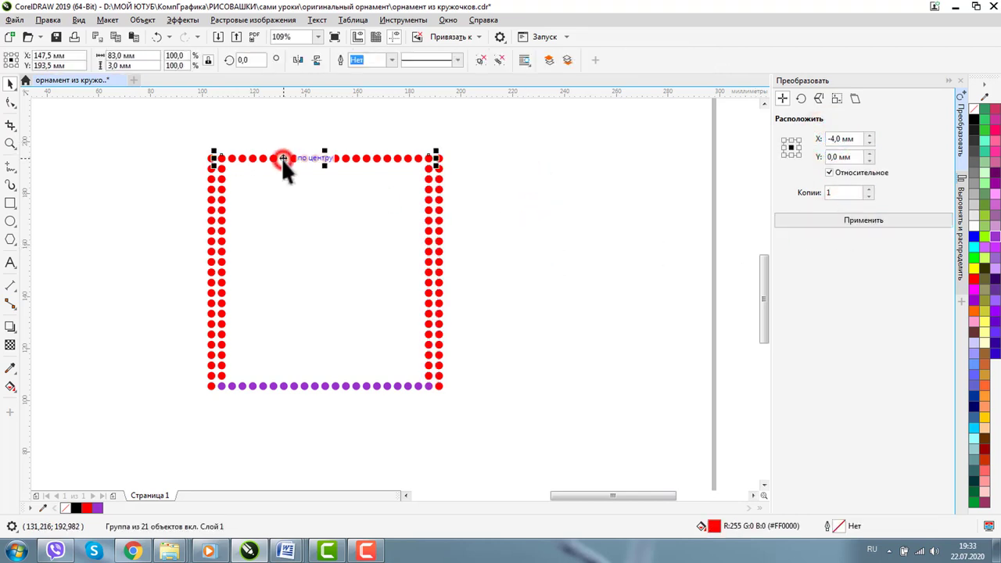
click(480, 61)
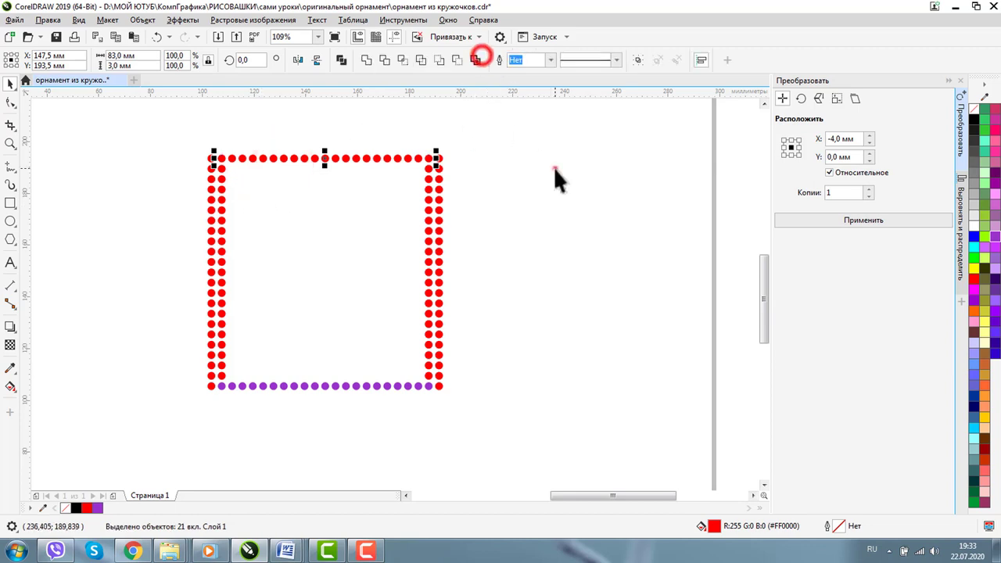
click(553, 167)
- Make one copy of the upper row's 19 middle circles, offset 0 mm in X and -4 mm in Y
drag(227, 137, 423, 179)
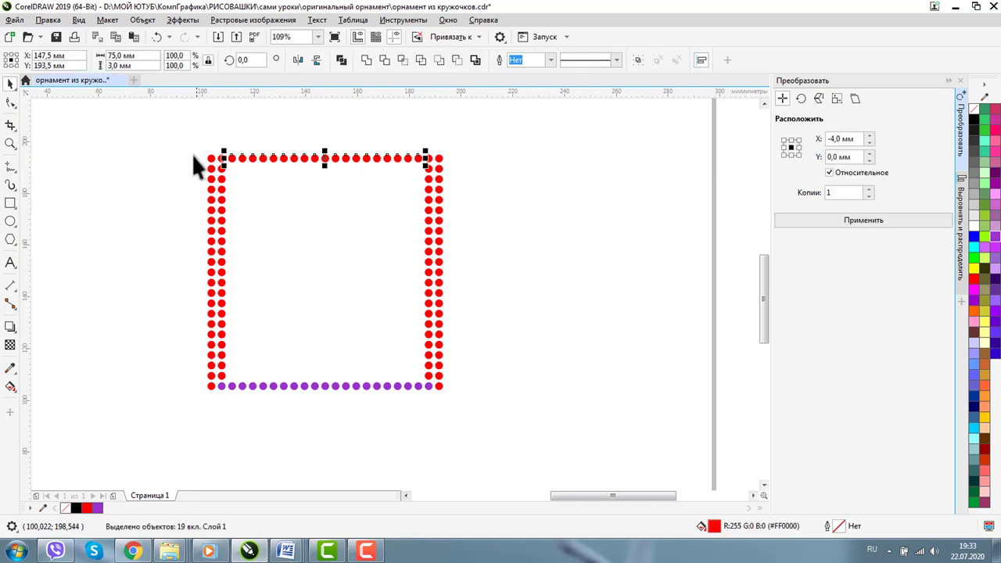
double_click(830, 138)
text(0)
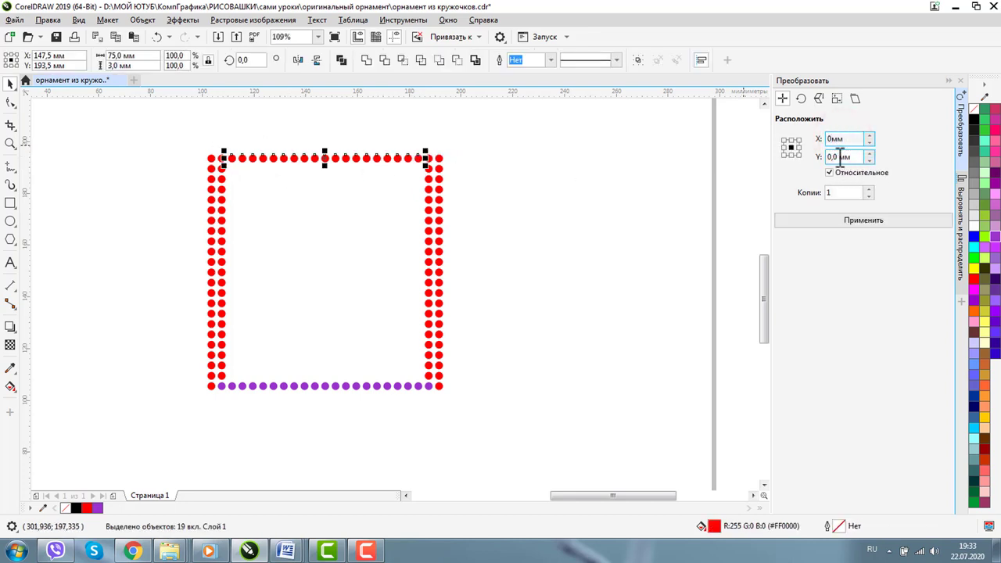
double_click(838, 156)
text(-4мм)
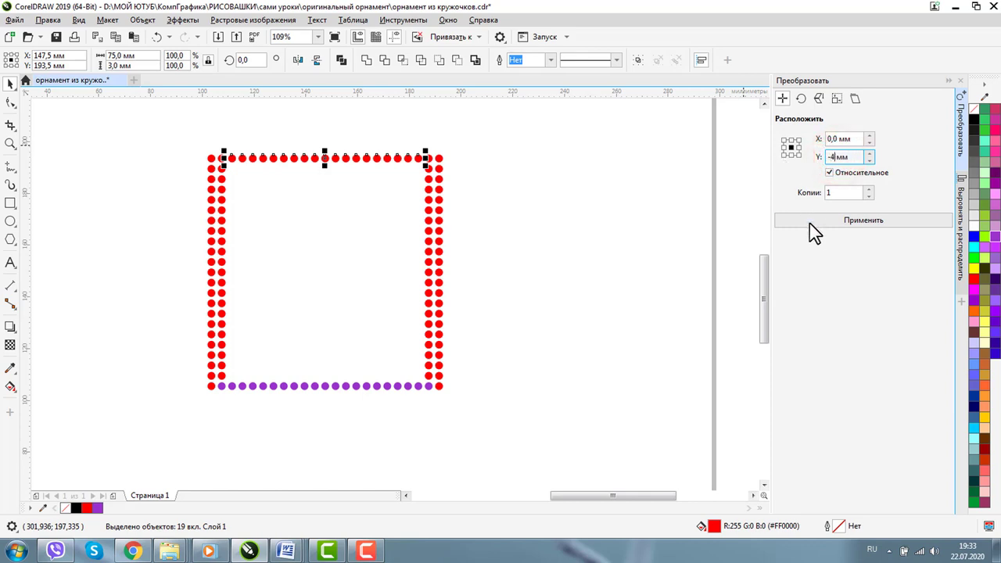
text(4)
click(842, 222)
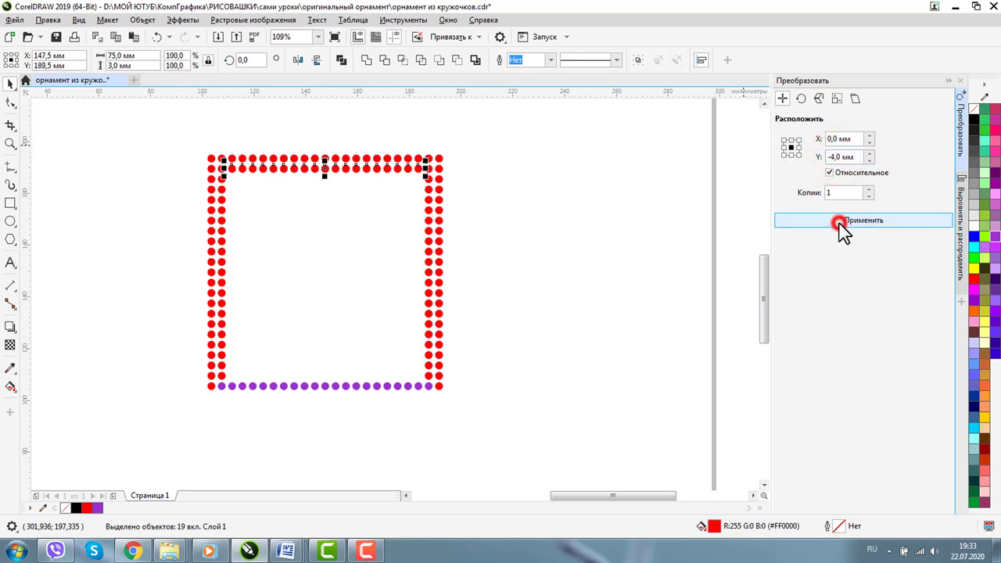
- Ungroup the purple row of circles along the lower edge
click(232, 388)
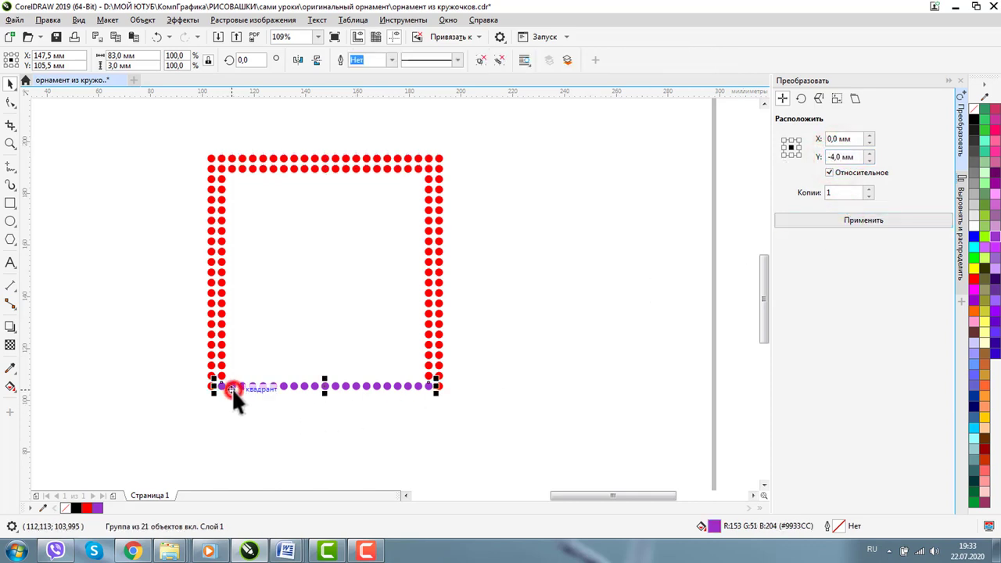
click(478, 62)
click(575, 317)
- Make one copy of the lower purple row's 19 middle circles, offset 0 mm in X and 4 mm in Y
drag(224, 421, 425, 338)
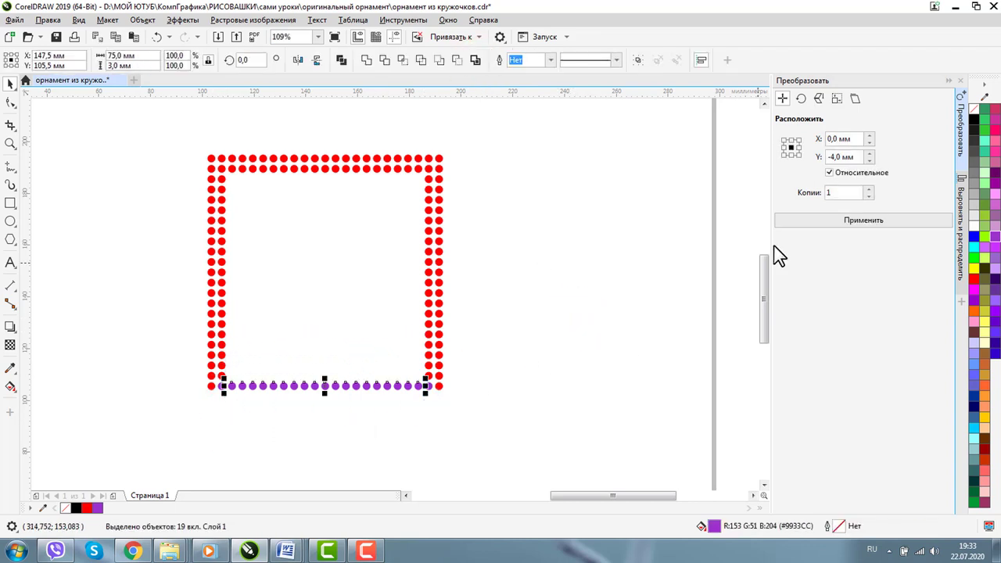
click(835, 156)
key(BackSpace)
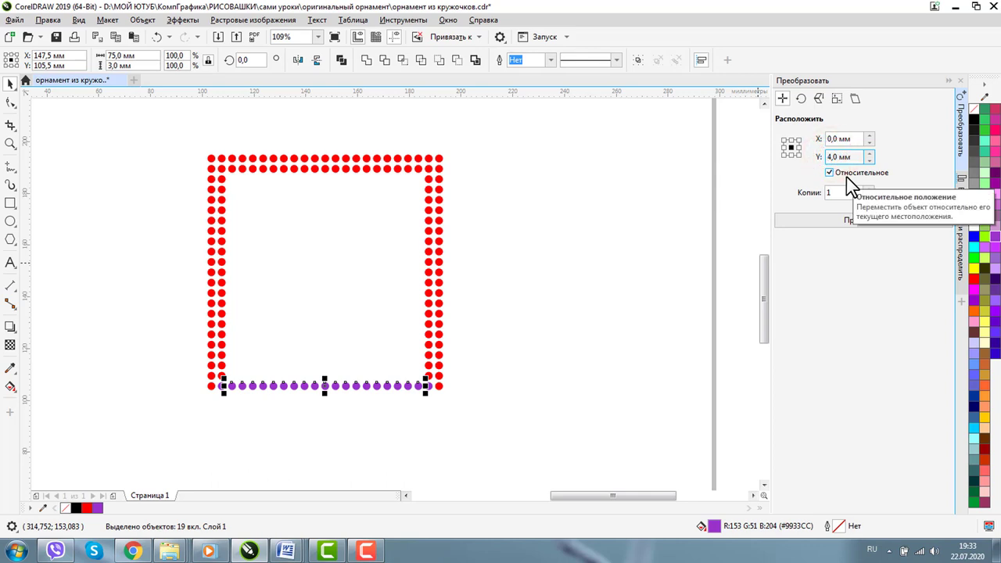
click(10, 143)
click(85, 60)
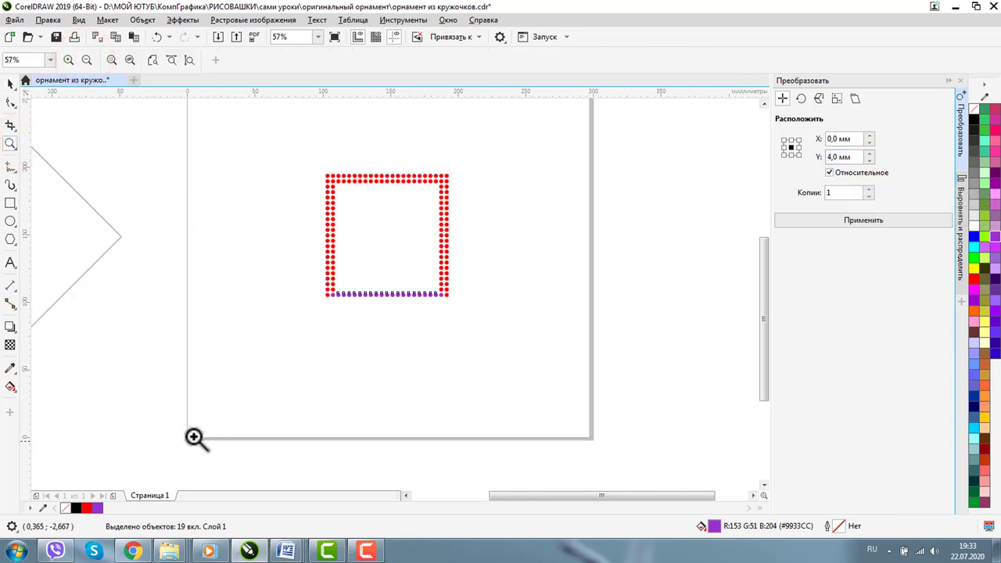
drag(277, 152, 521, 342)
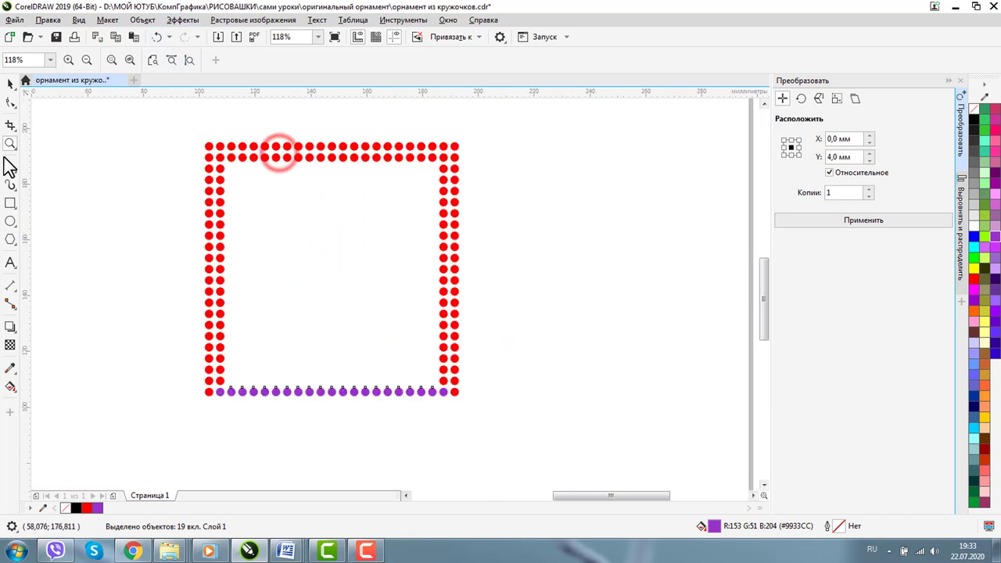
click(9, 83)
click(844, 157)
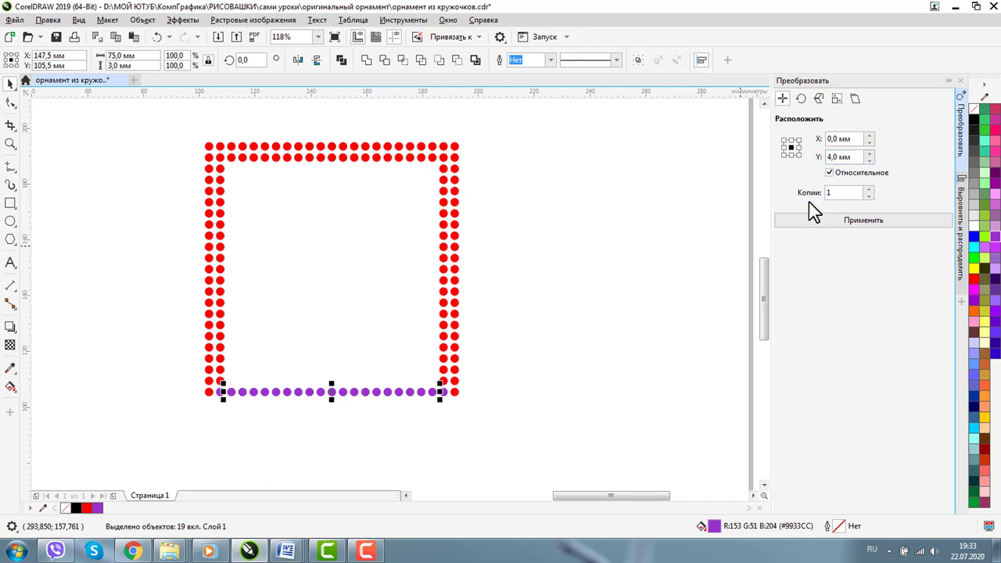
click(829, 219)
click(588, 299)
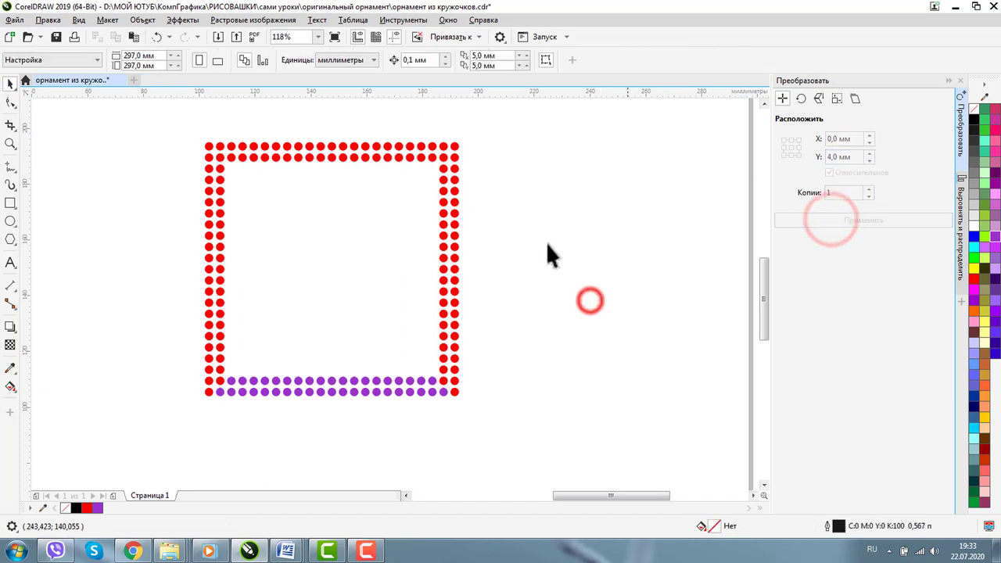
- Fill all circles of the double frame with pink #FF0066
drag(183, 136, 601, 446)
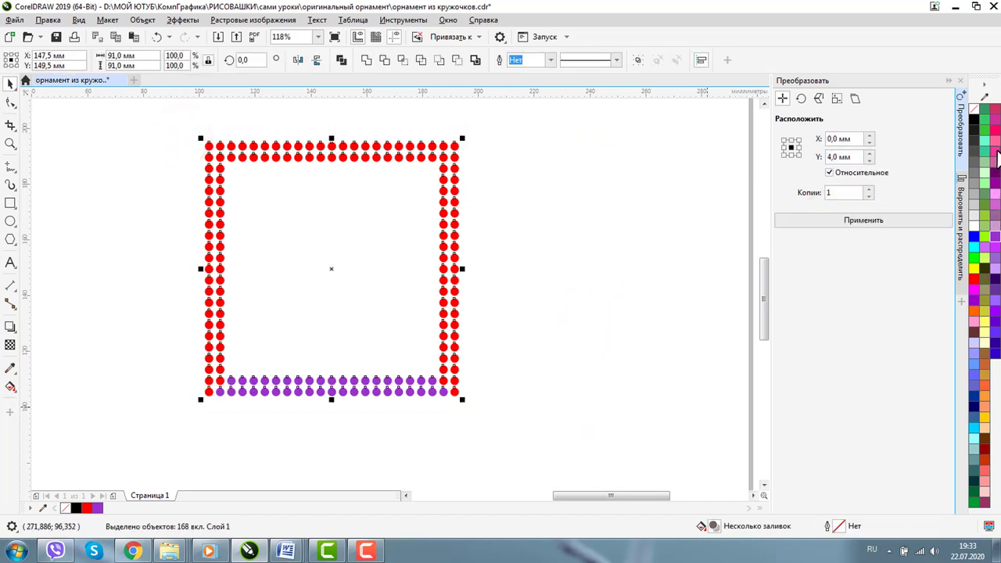
click(996, 132)
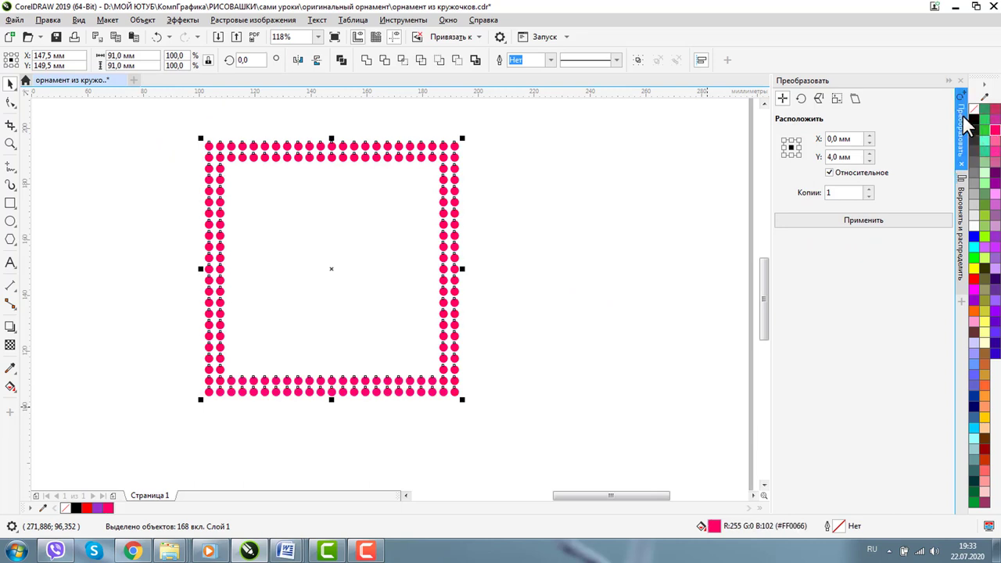
click(553, 203)
click(261, 199)
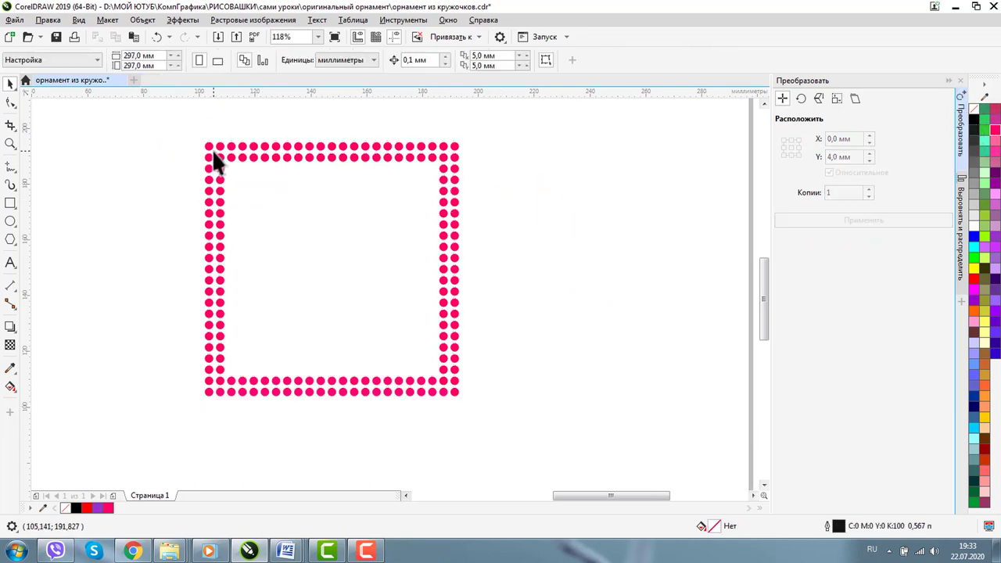
- Select only the inner ring of circles and, after trying several purples, fill it with a very dark violet
drag(212, 149, 449, 385)
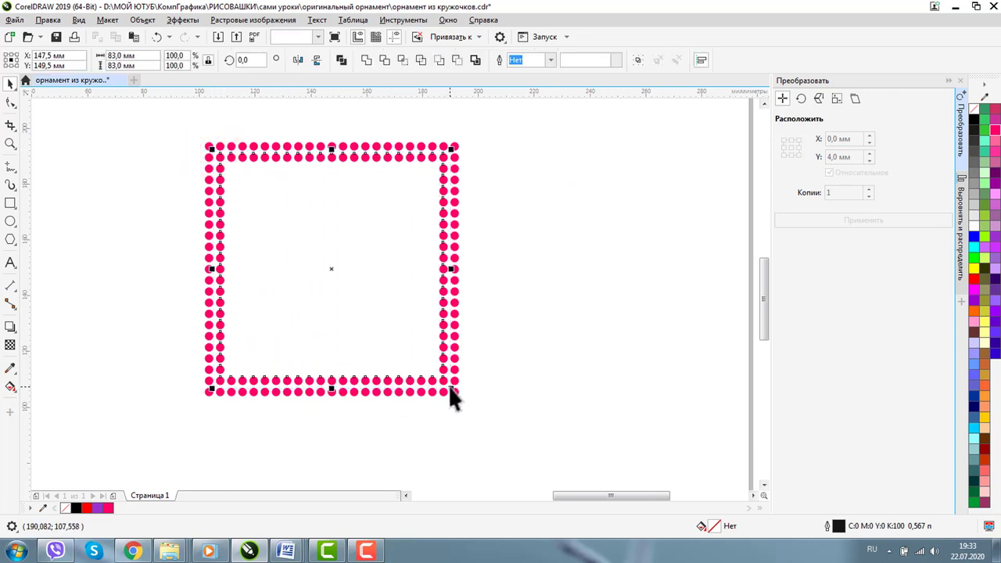
click(996, 192)
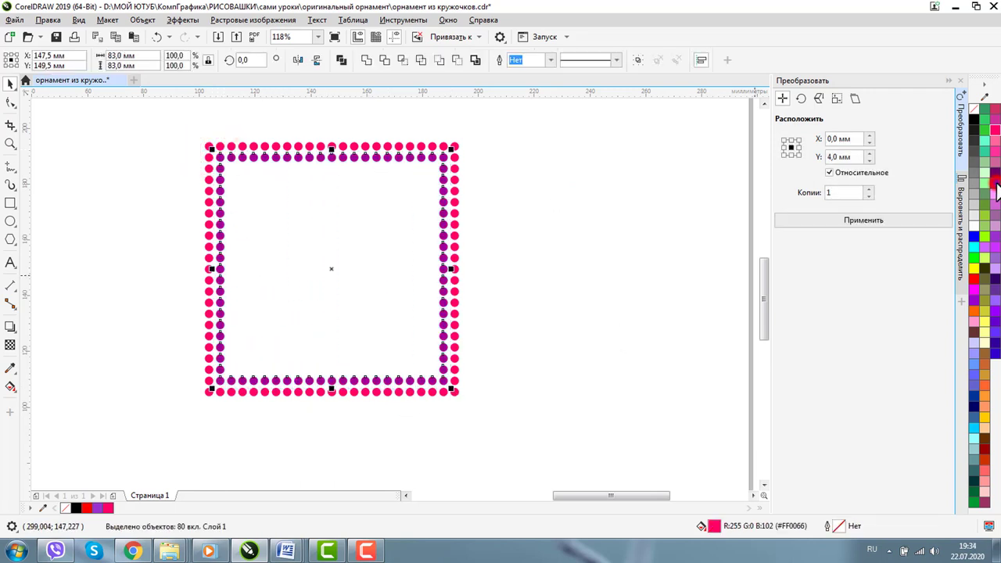
click(996, 345)
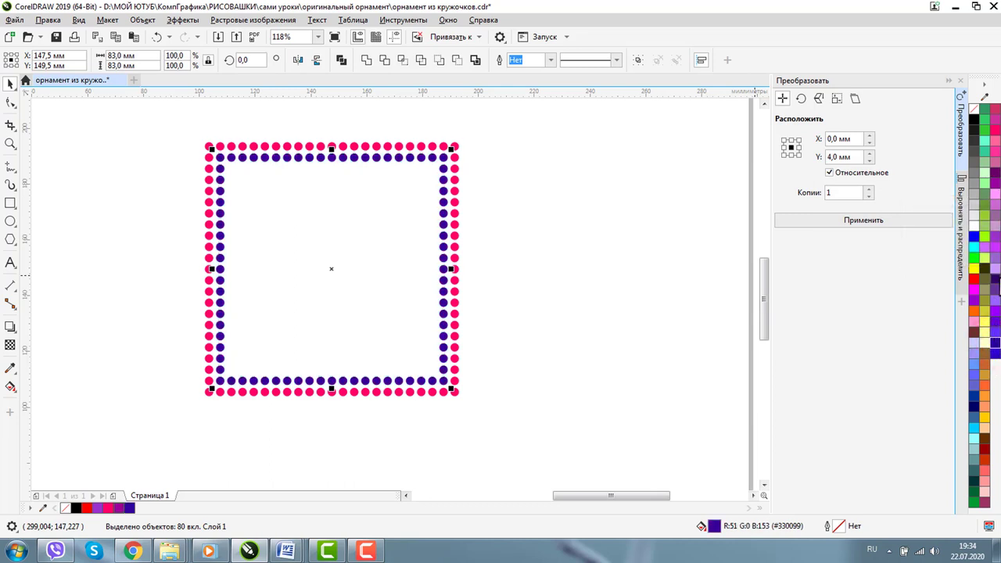
click(995, 313)
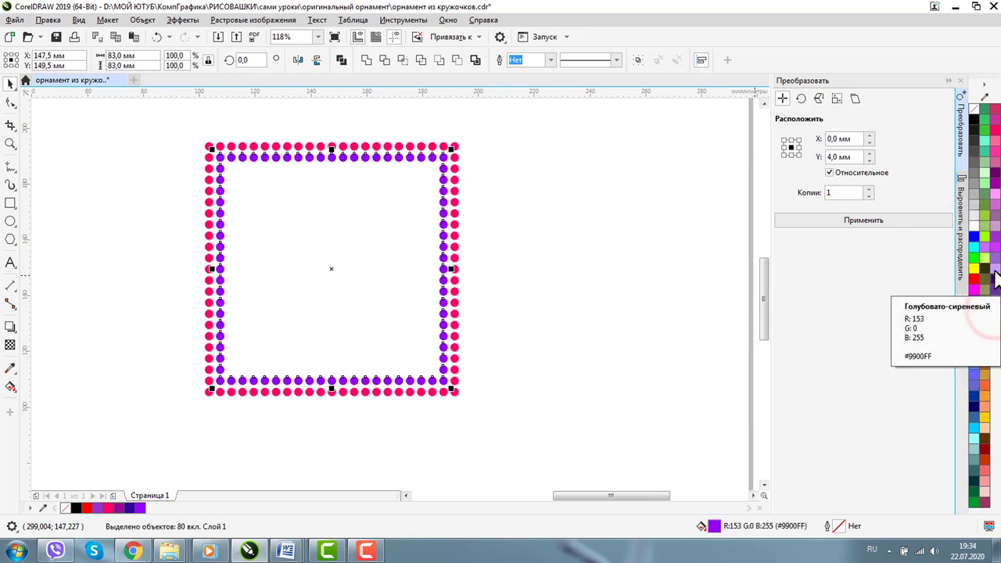
click(636, 247)
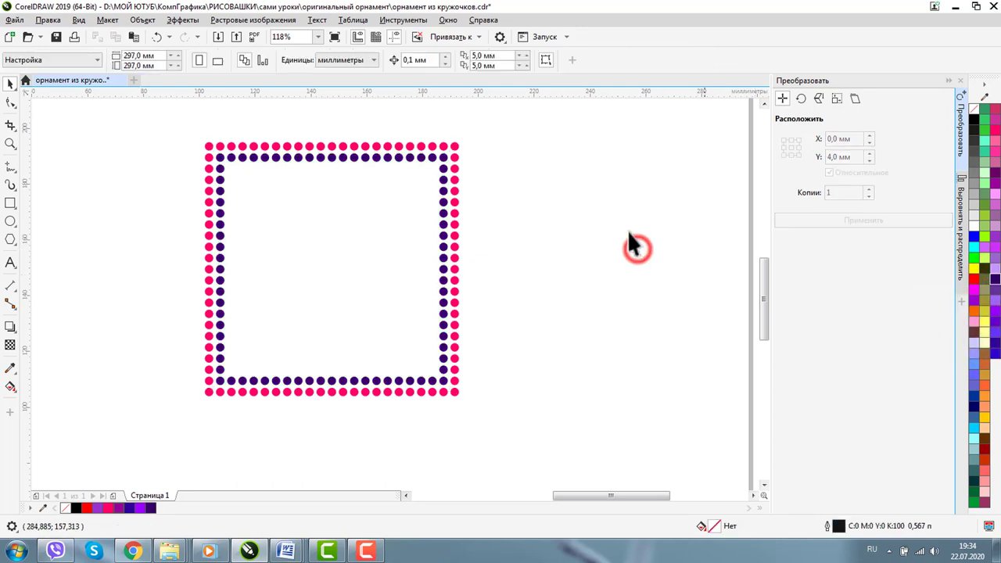
- Rotate the large diamond outline beside the page by 45° into an upright square
click(10, 143)
click(89, 61)
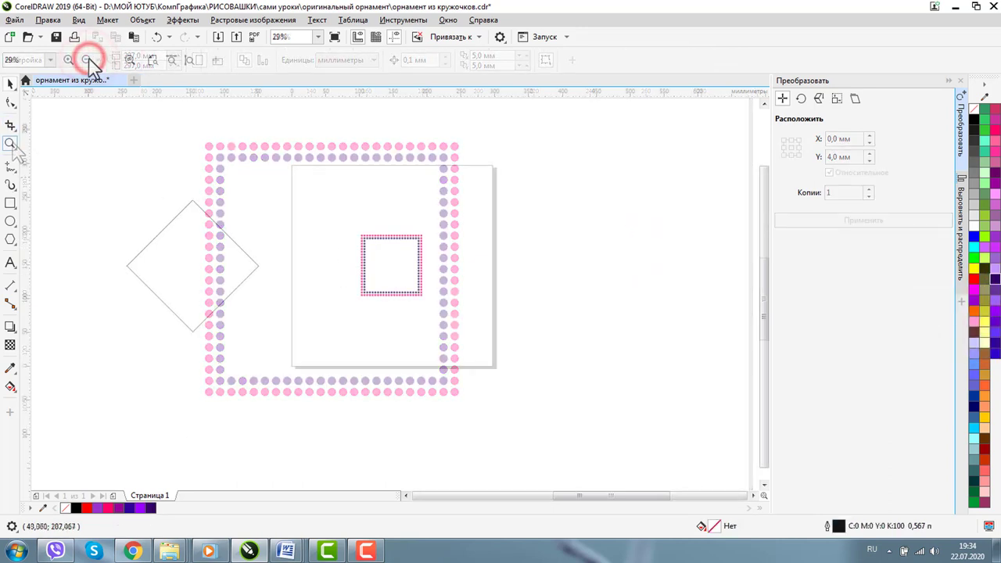
click(10, 83)
drag(329, 217, 477, 326)
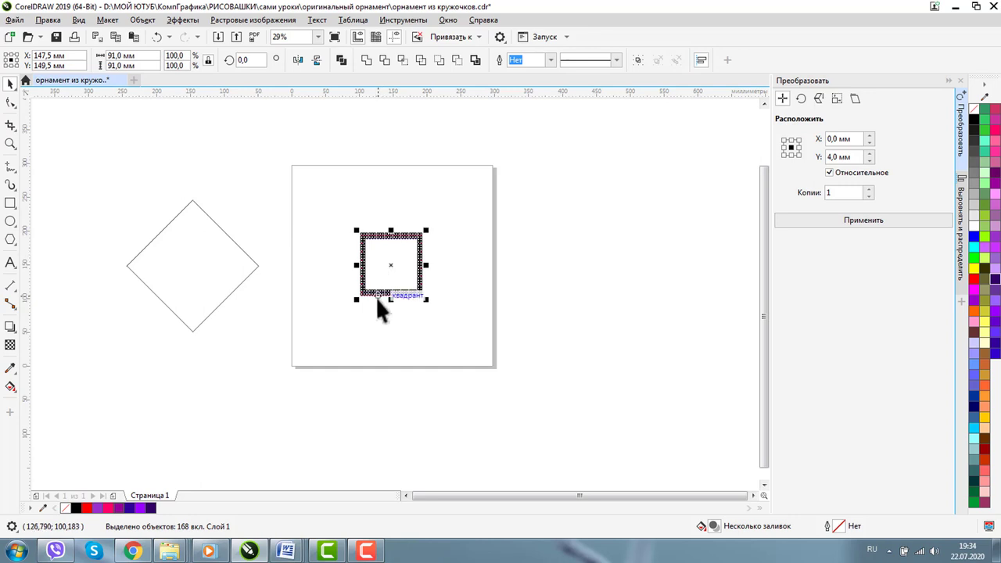
click(460, 309)
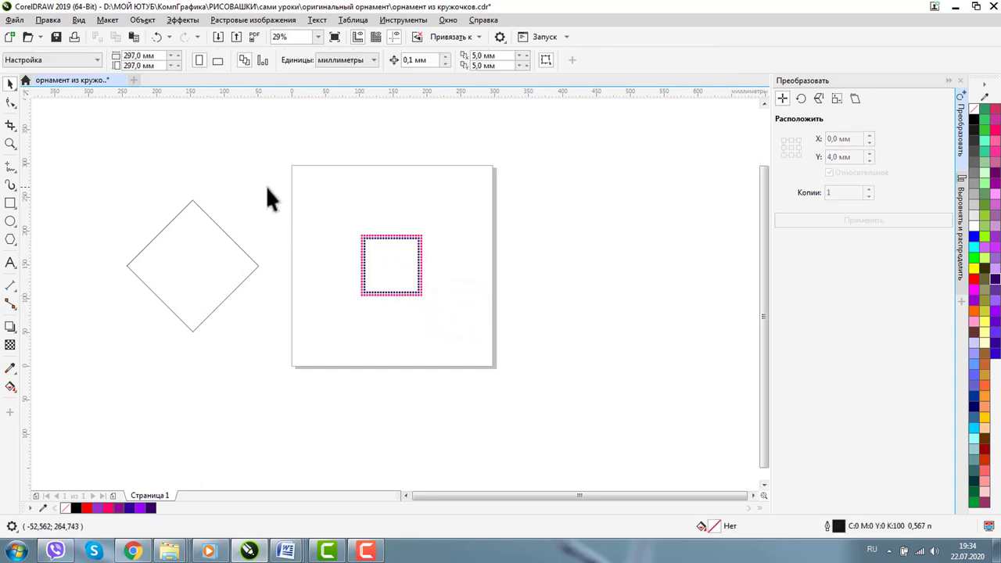
click(12, 144)
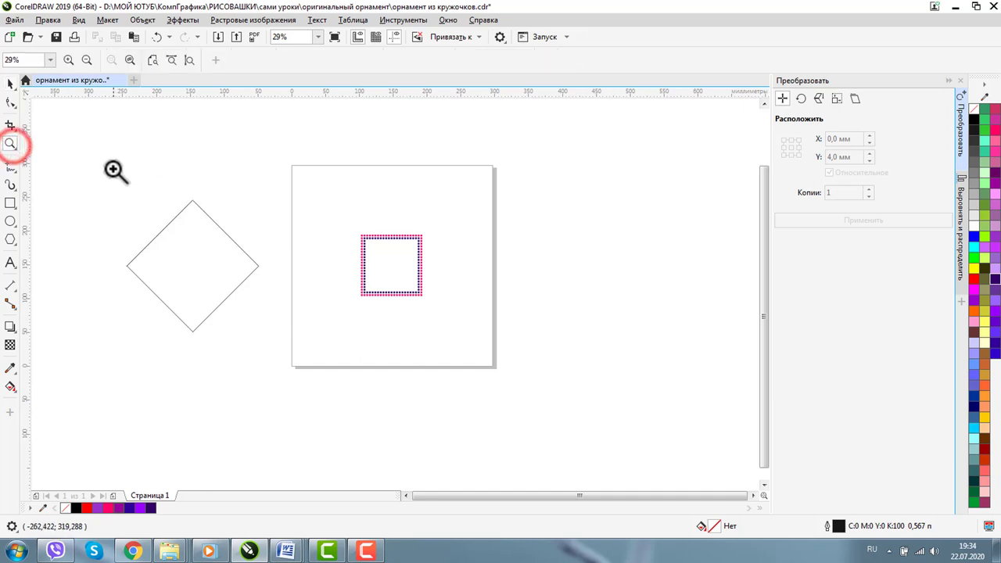
drag(112, 165, 521, 382)
click(11, 83)
click(217, 266)
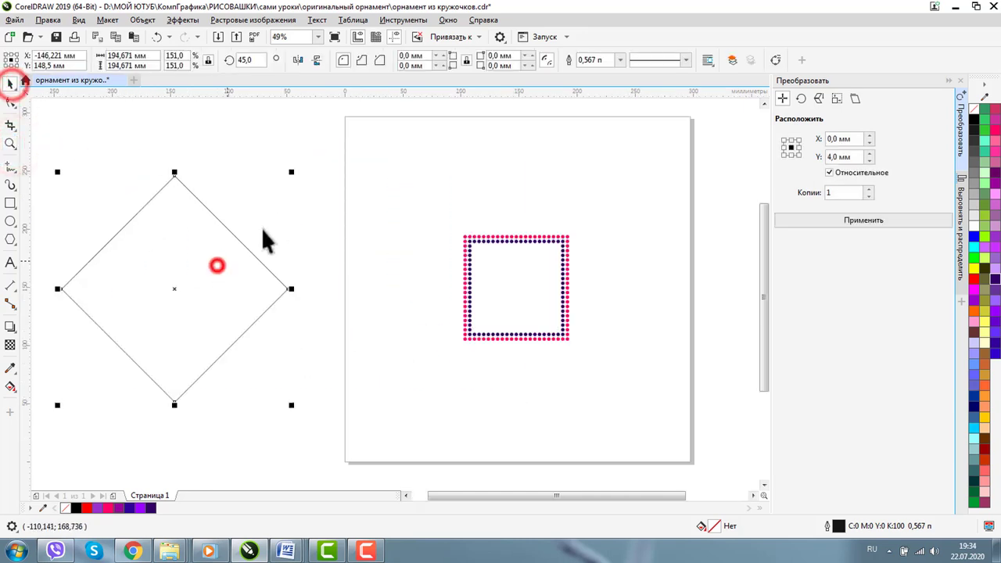
click(224, 237)
drag(291, 170, 340, 291)
click(291, 151)
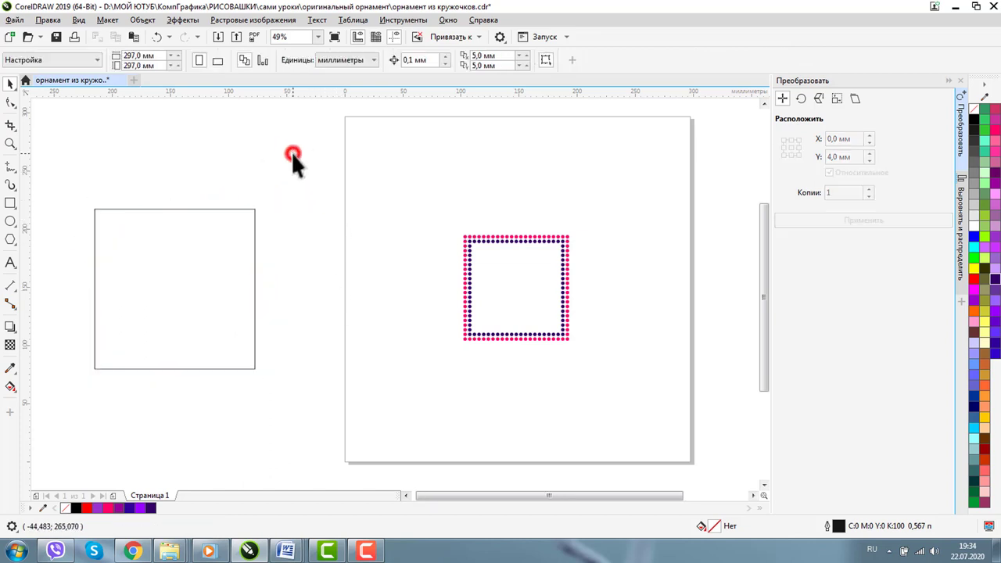
- Copy a pink circle from the dotted frame onto the upper-left corner of the large square outline
click(477, 234)
drag(151, 213, 92, 214)
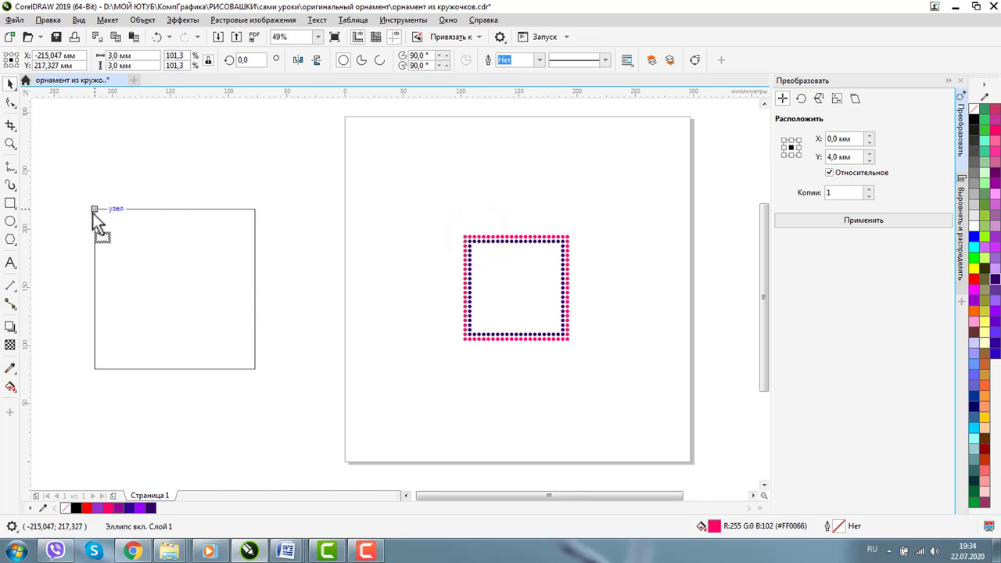
click(152, 158)
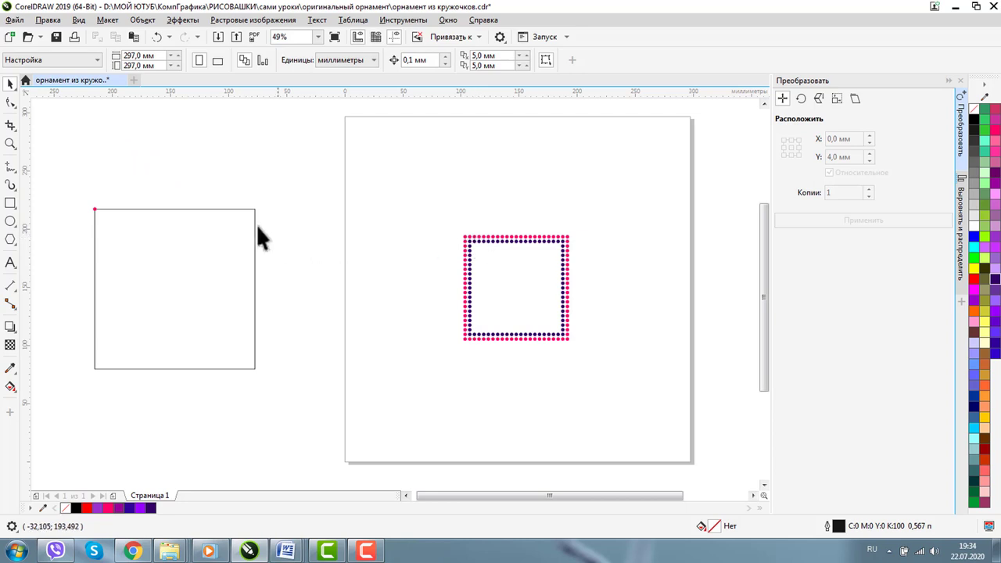
- Make 40 copies of the corner circle, offset 0 mm in X and -4 mm in Y, down the square's left side
drag(89, 211, 152, 259)
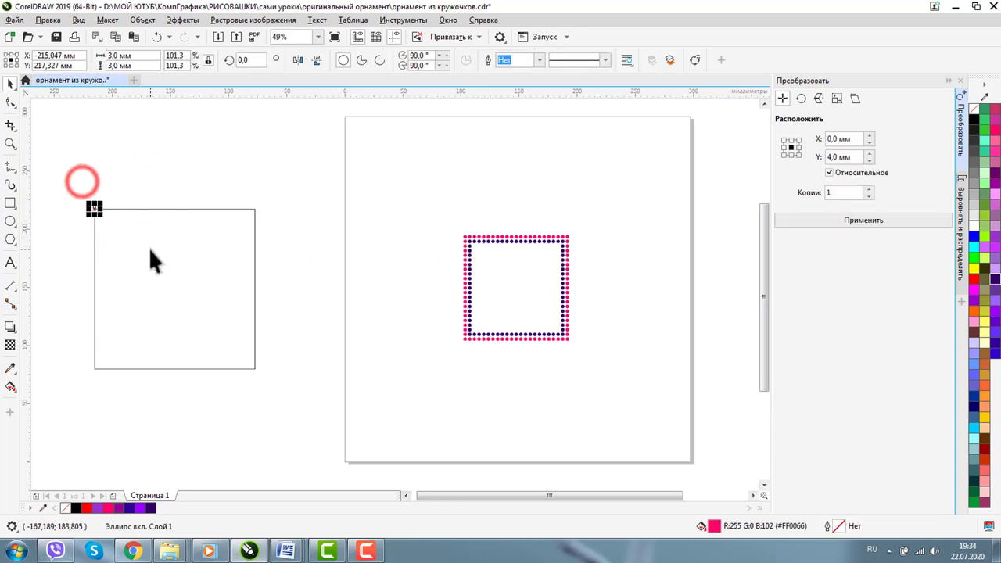
click(831, 156)
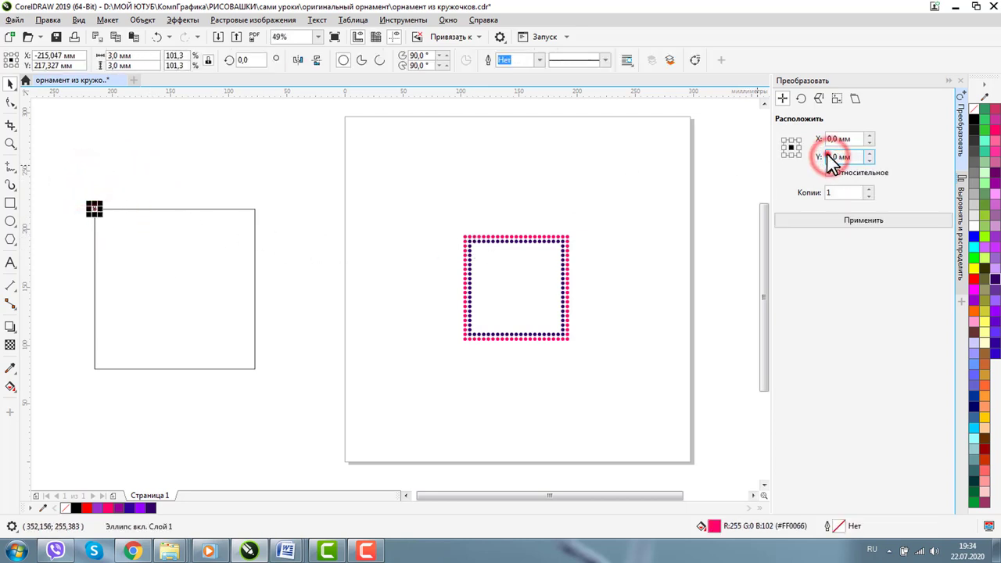
click(829, 156)
text(-)
double_click(839, 193)
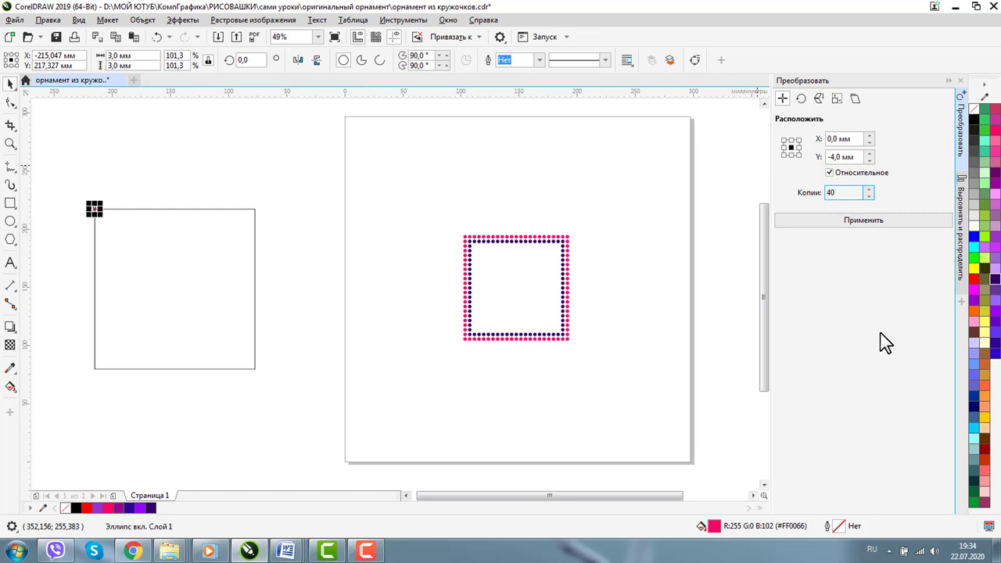
text(40)
click(846, 222)
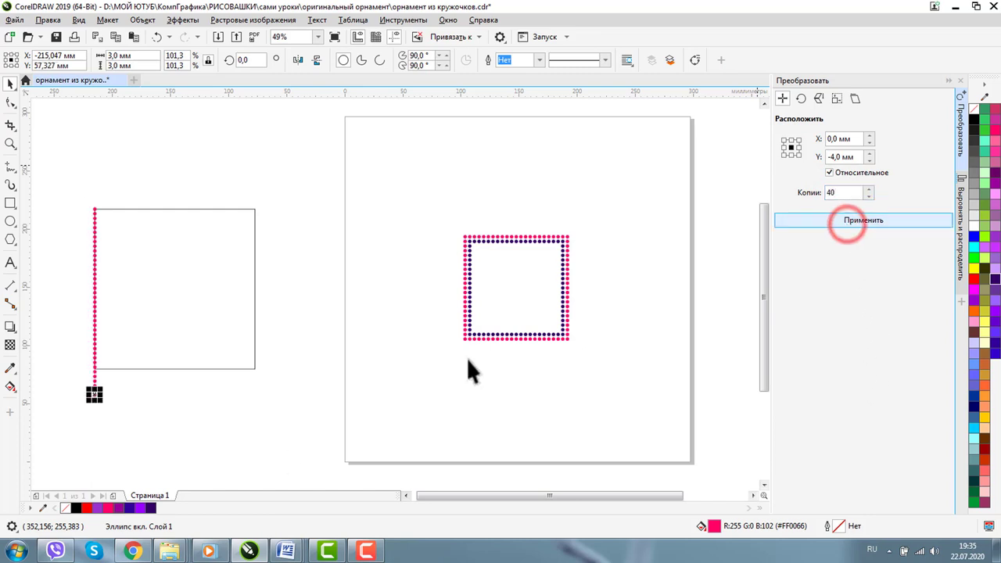
- Delete the surplus circles that extend below the large square's lower-left corner
click(253, 443)
drag(75, 431, 112, 367)
key(Delete)
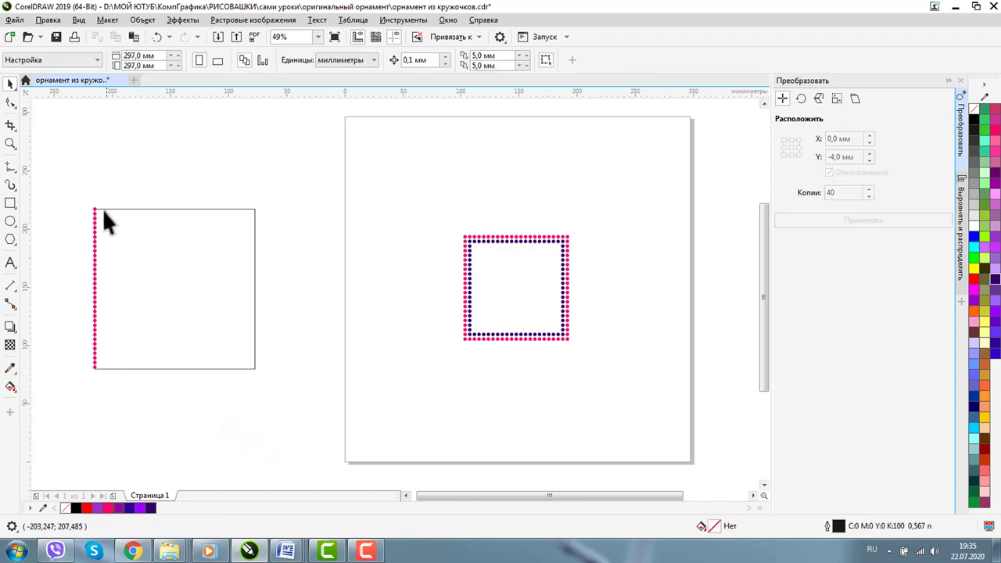
- Make 37 copies of the upper-left corner circle, offset 4 mm in X and 0 mm in Y, along the large square's upper side
drag(79, 192, 113, 213)
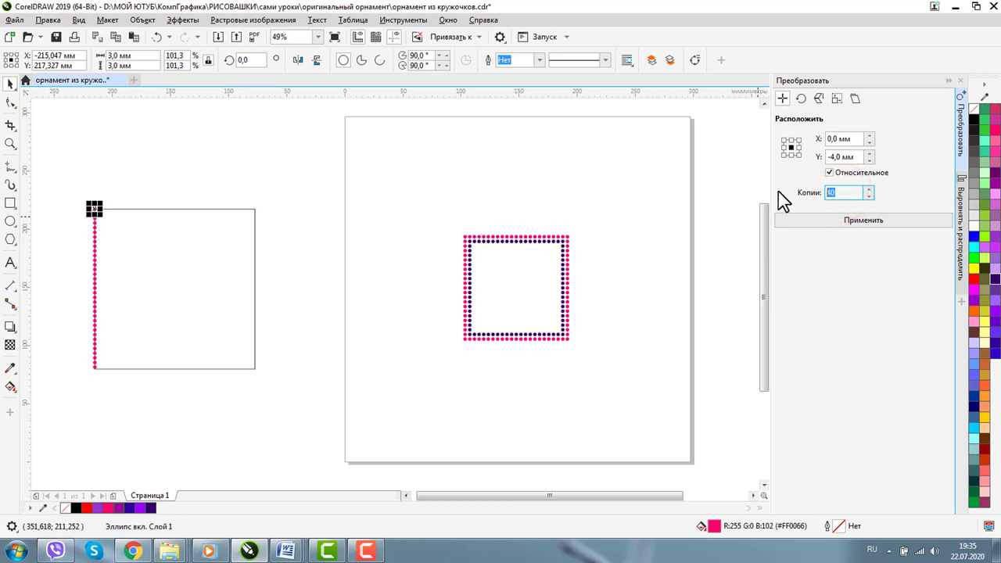
text(37)
double_click(844, 157)
text(0)
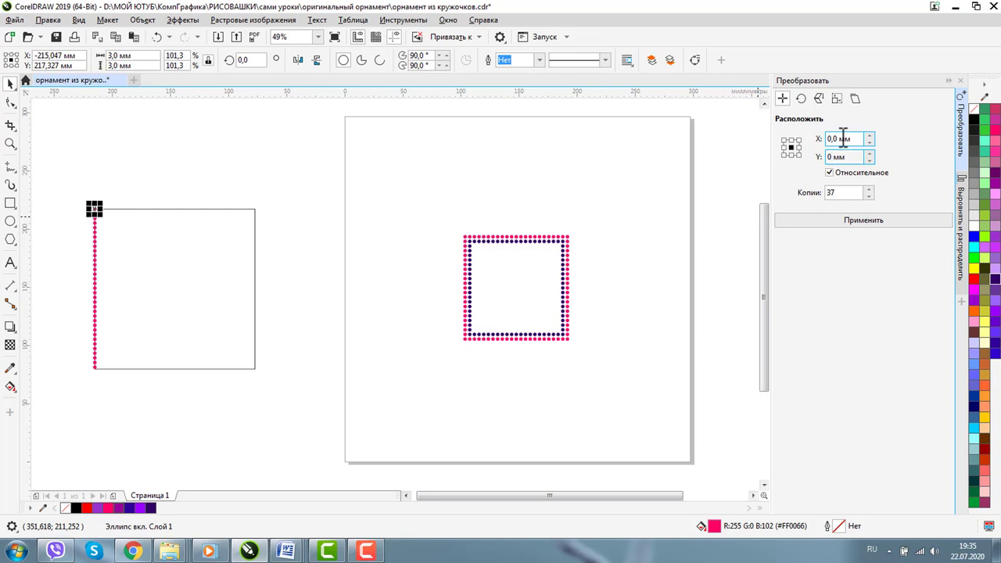
double_click(841, 139)
text(4)
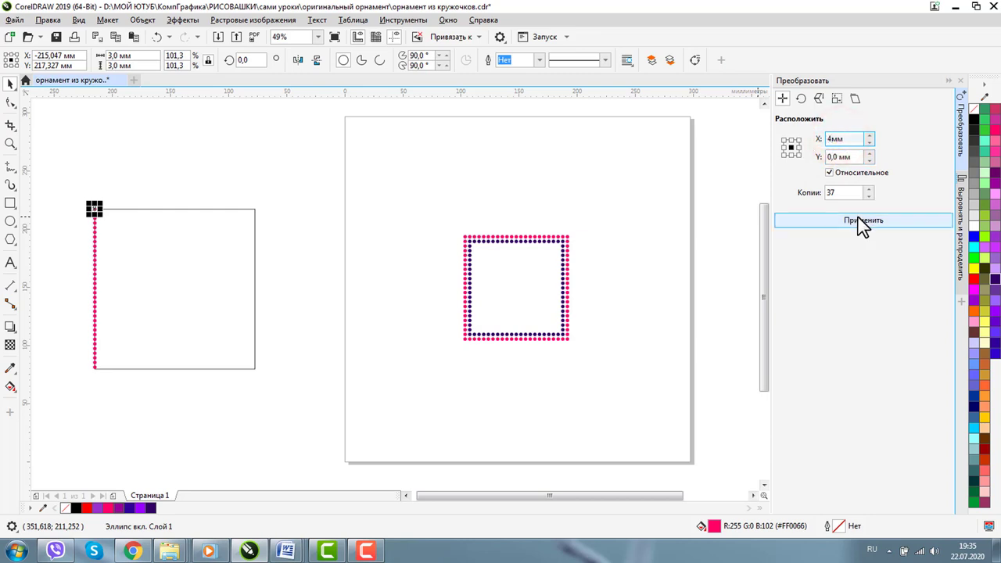
click(863, 223)
- Delete the surplus circles that extend past the large square's upper-right corner
click(347, 224)
drag(301, 196, 255, 213)
key(Delete)
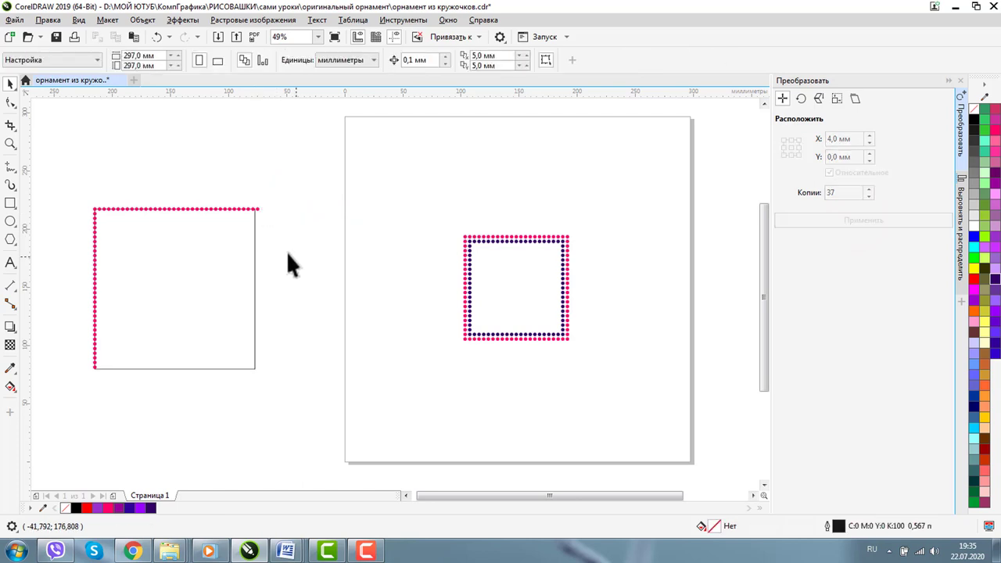
click(257, 207)
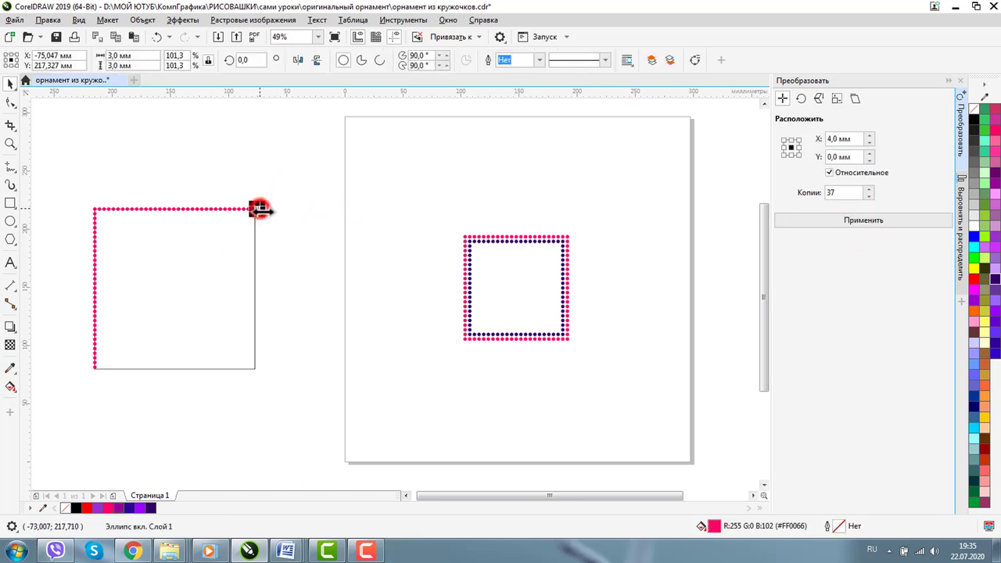
click(283, 284)
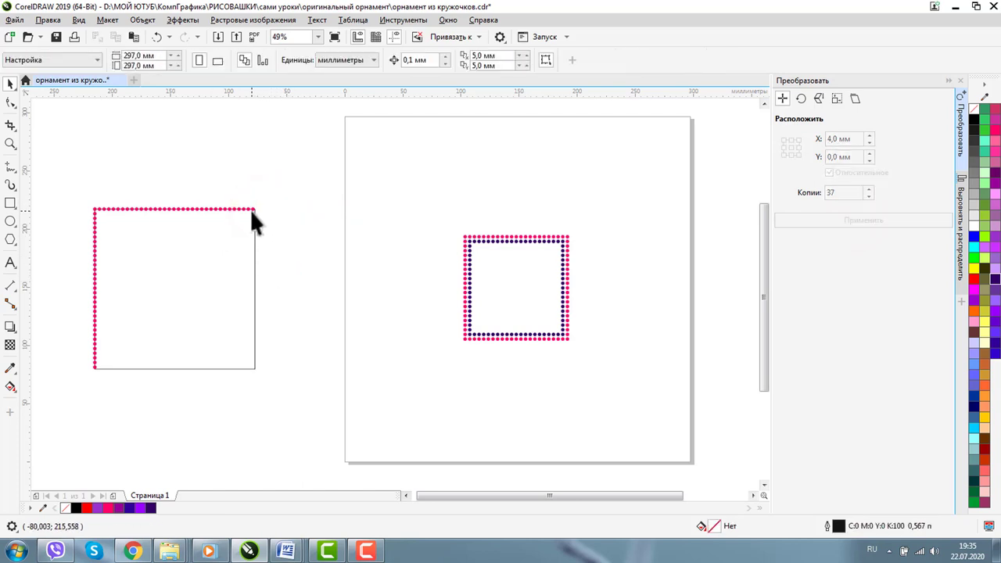
- Make 35 copies of the lower-left corner circle at a 4 mm X offset and delete the surplus one past the lower-right corner
click(95, 366)
double_click(834, 193)
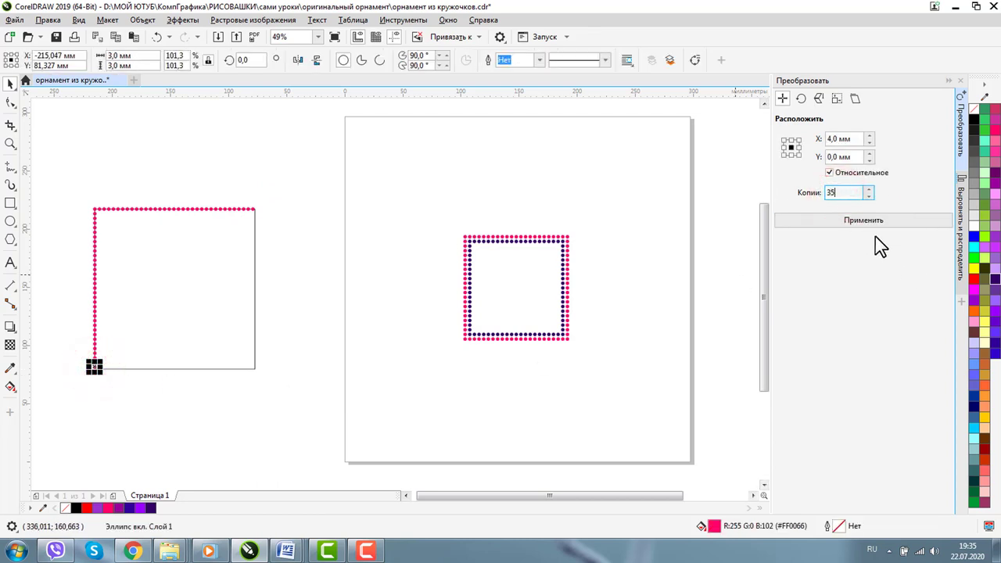
click(869, 221)
click(301, 310)
drag(278, 360, 253, 372)
click(299, 390)
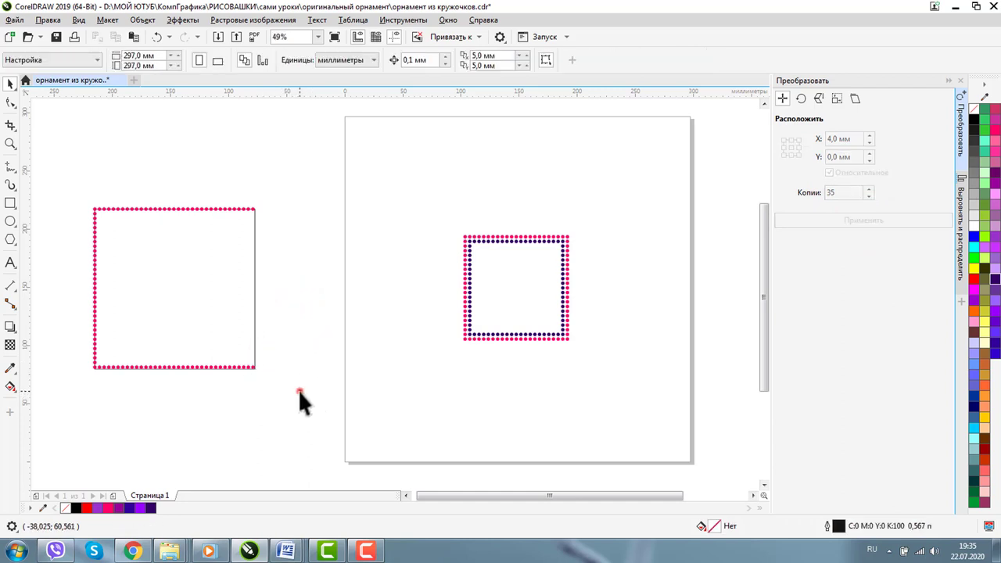
- Make 32 copies of the upper-right corner circle at 0 mm X and -4 mm Y down the large square's right side
click(252, 210)
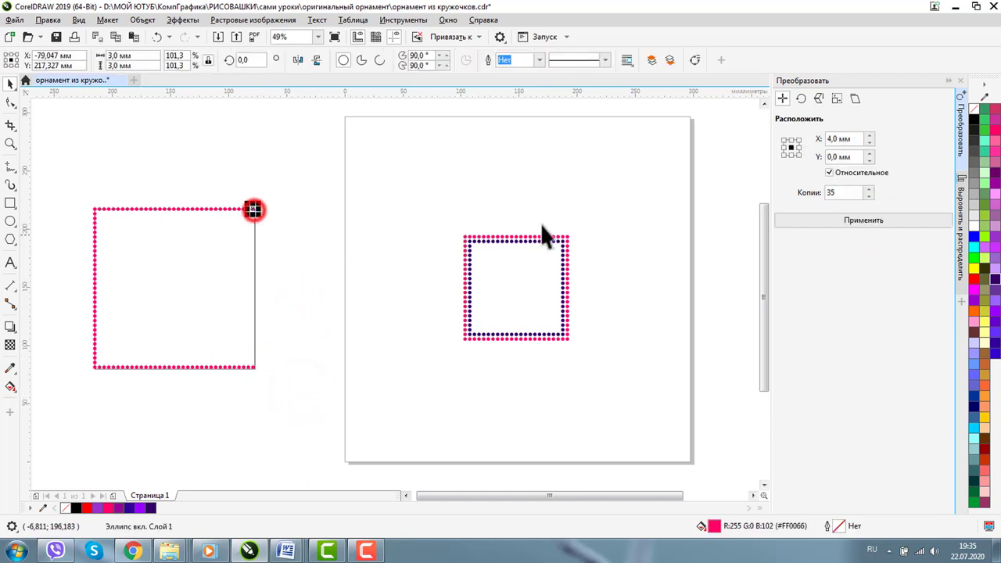
click(839, 157)
double_click(841, 139)
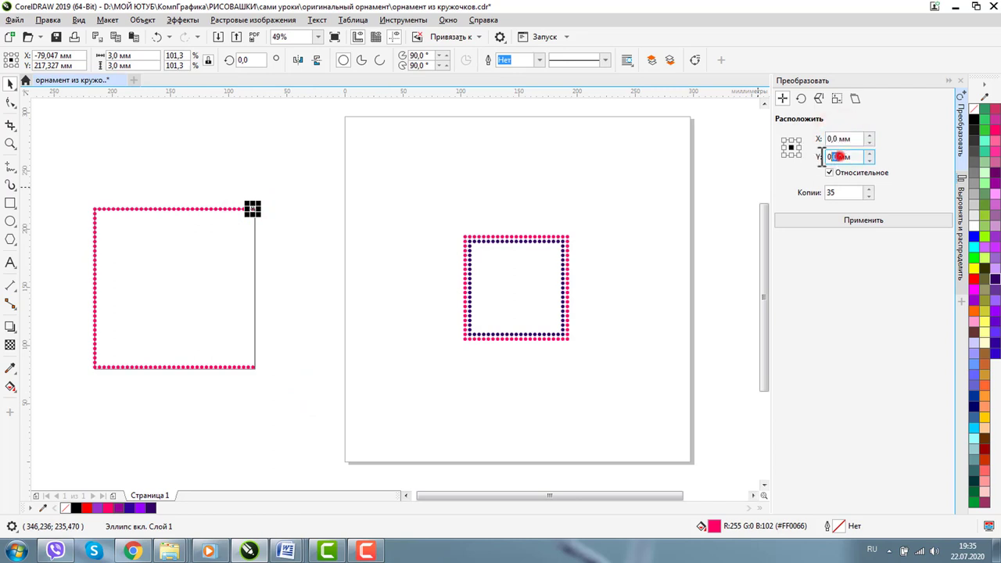
text(-4)
double_click(839, 193)
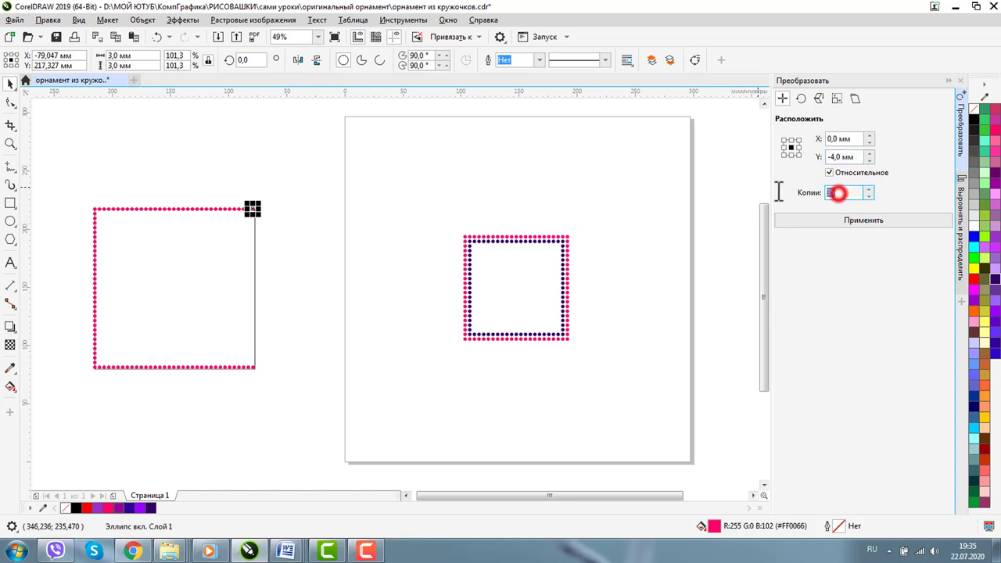
click(823, 221)
click(312, 359)
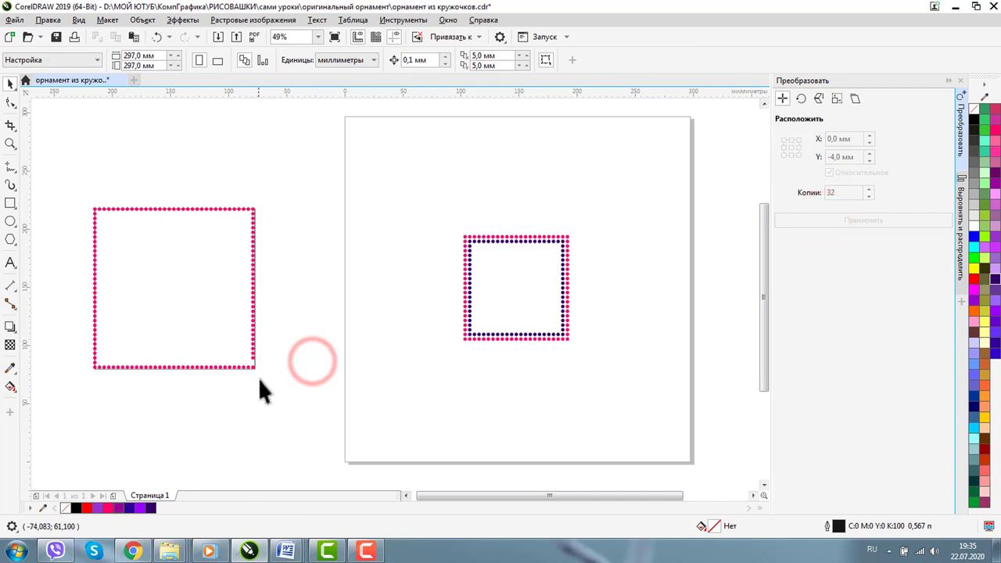
- Make 1 further copy of the lowest right-side circle at -4 mm Y to close the gap at the lower-right corner
click(251, 356)
double_click(837, 193)
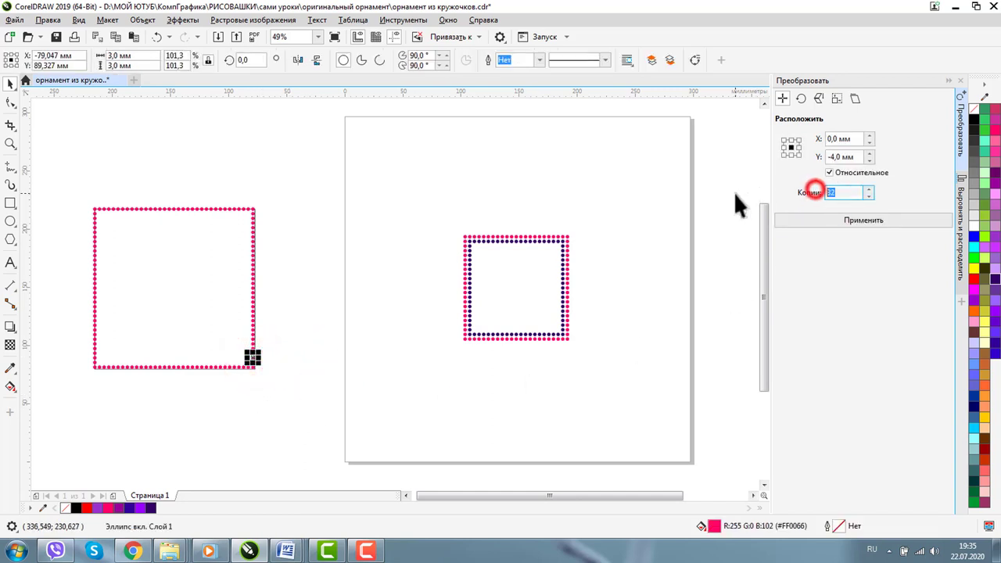
text(1)
click(849, 220)
click(277, 387)
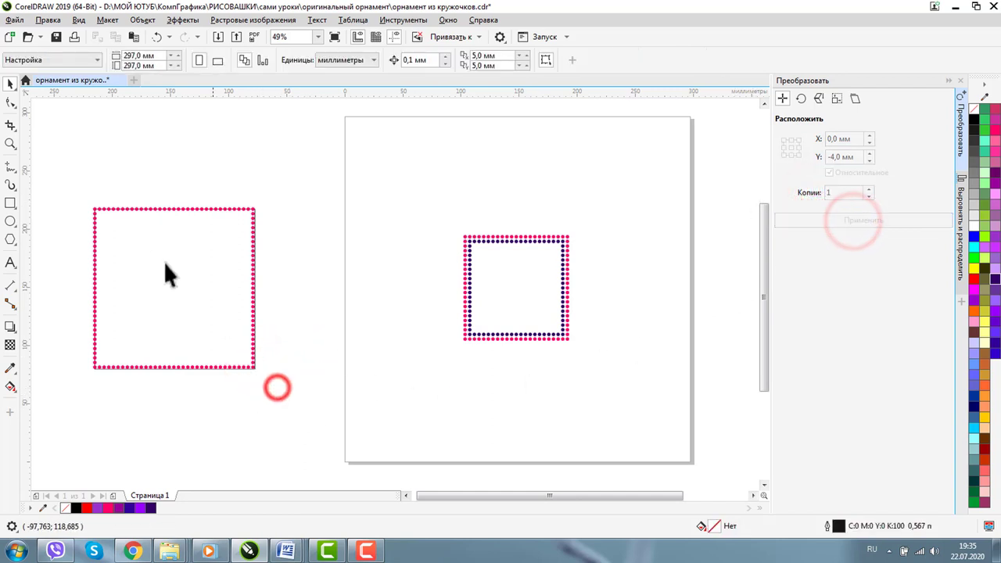
- Delete the large square's outline, keeping only the circles laid along it
click(10, 144)
drag(80, 194, 387, 427)
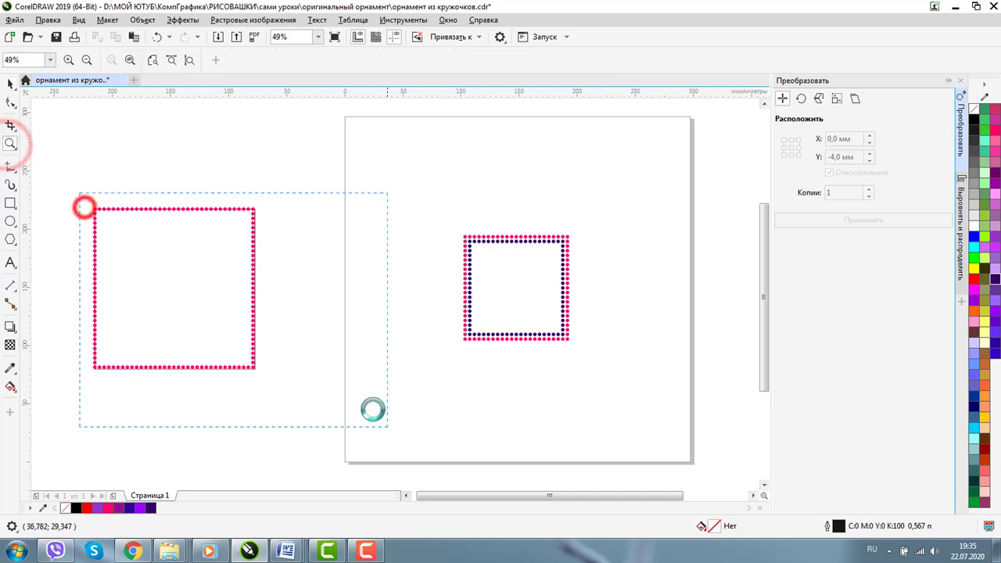
click(10, 83)
click(506, 244)
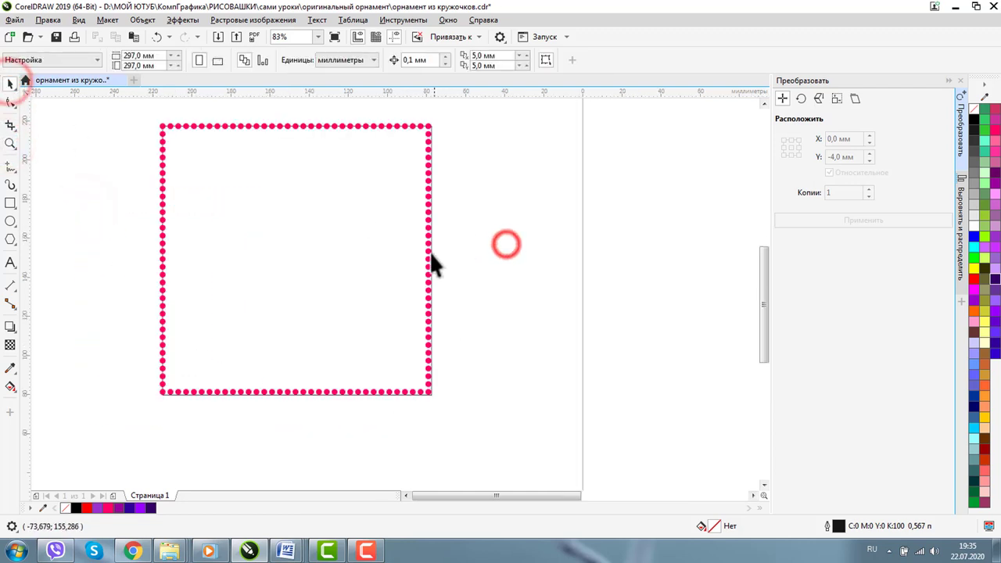
click(431, 255)
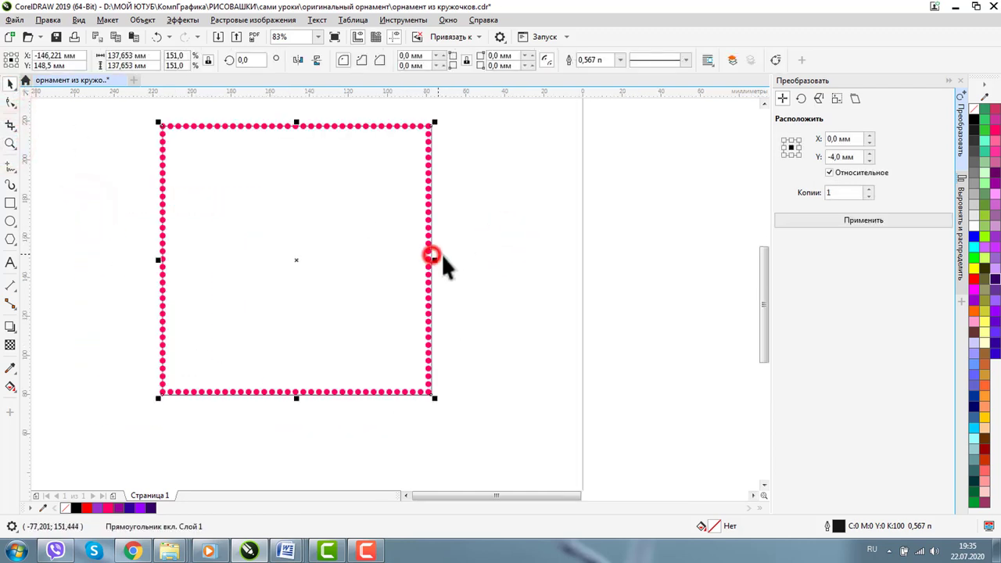
key(Escape)
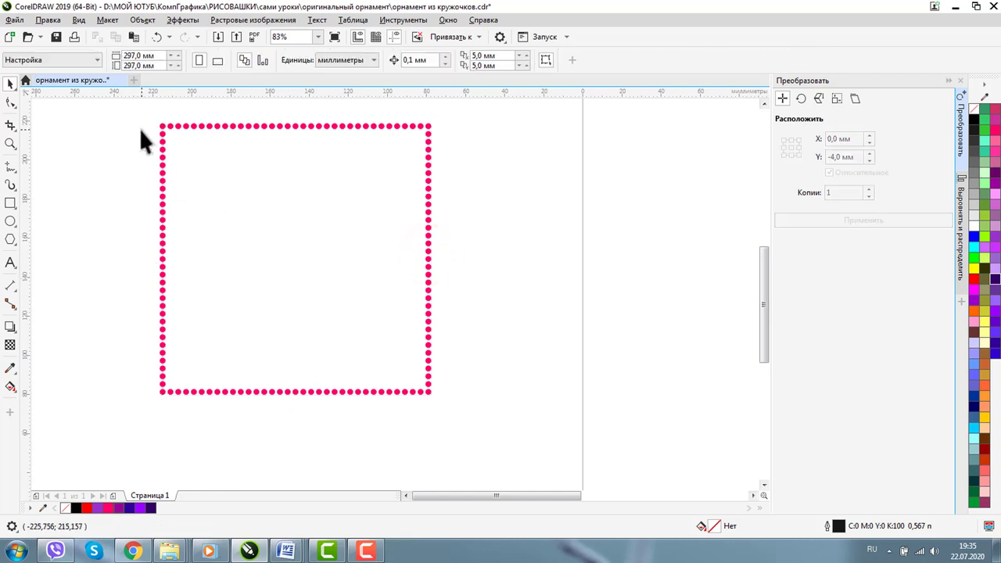
- Group all circles of the large pink frame
drag(148, 128, 188, 387)
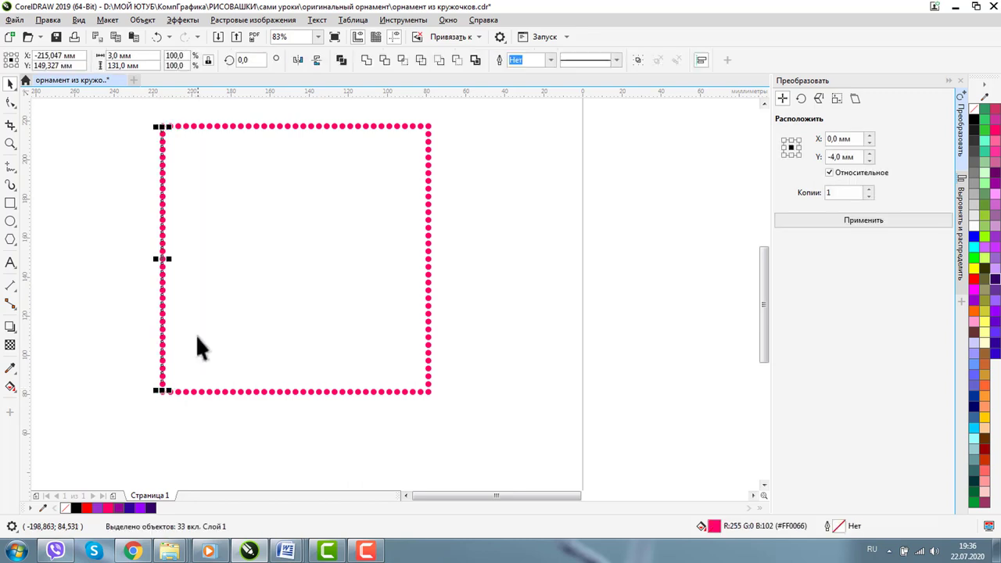
click(10, 143)
click(93, 58)
click(10, 84)
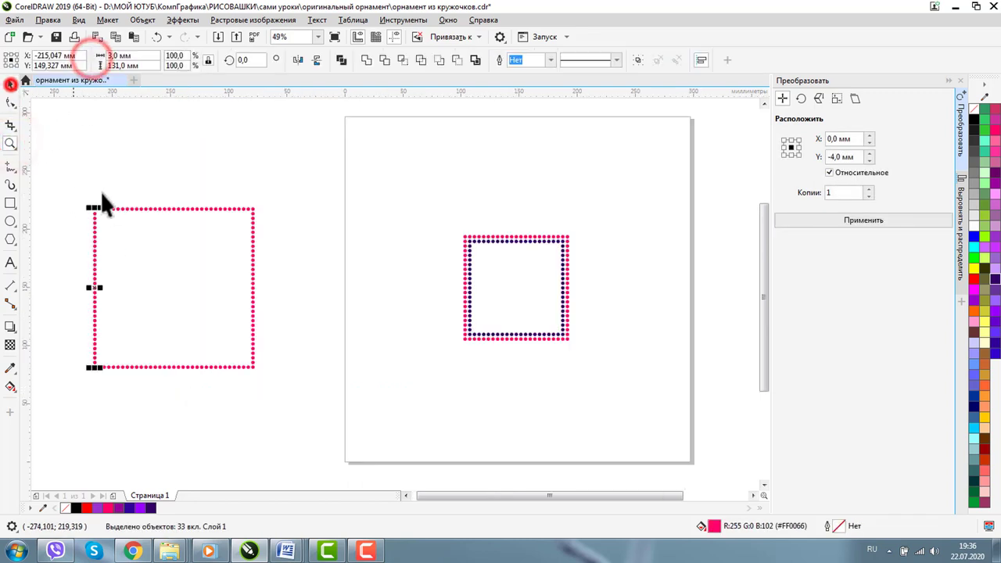
drag(68, 179, 326, 384)
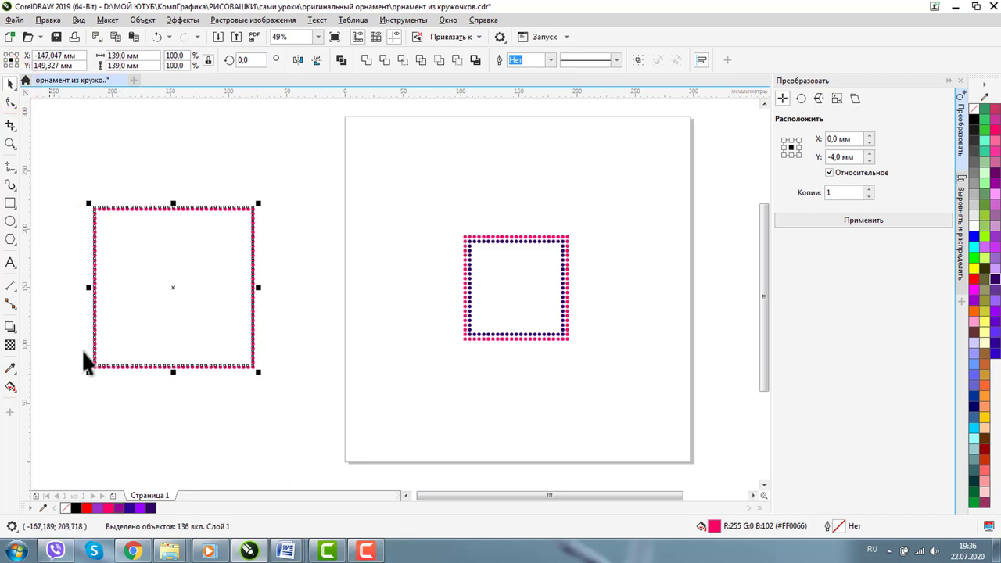
click(638, 60)
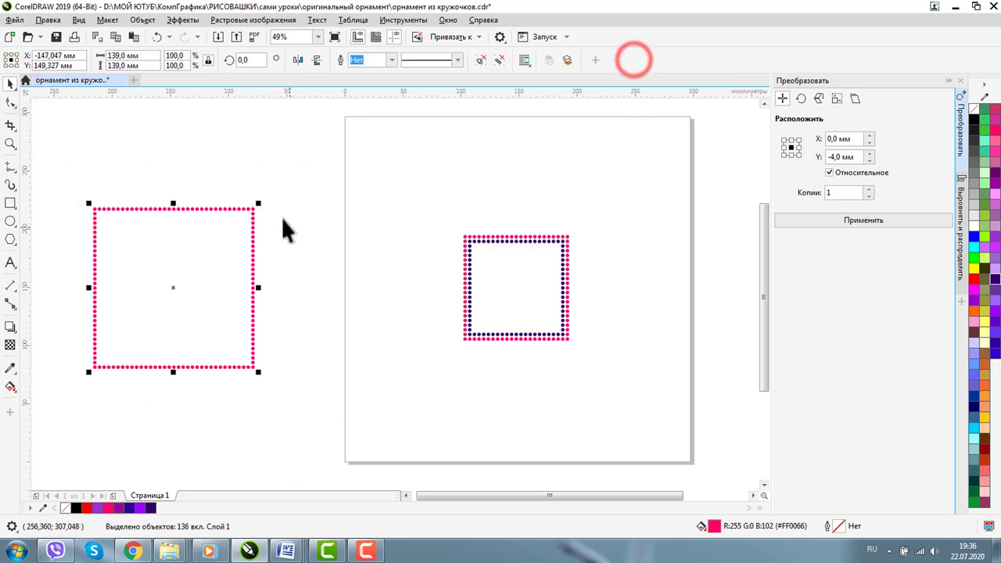
- Rotate the grouped large frame 45° and move it onto the page, centred over the small double frame
click(253, 209)
drag(259, 205, 169, 177)
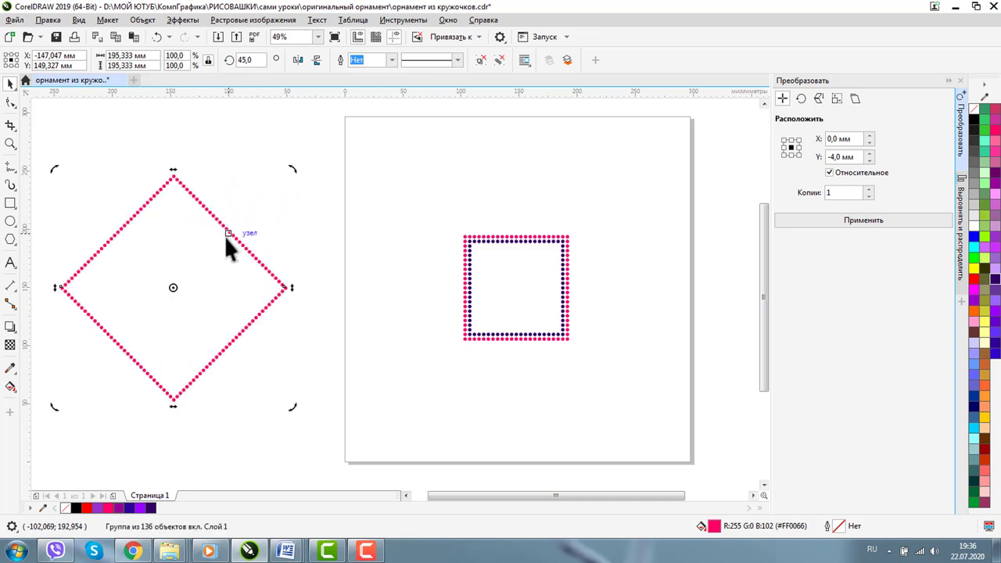
click(230, 235)
drag(239, 245, 588, 254)
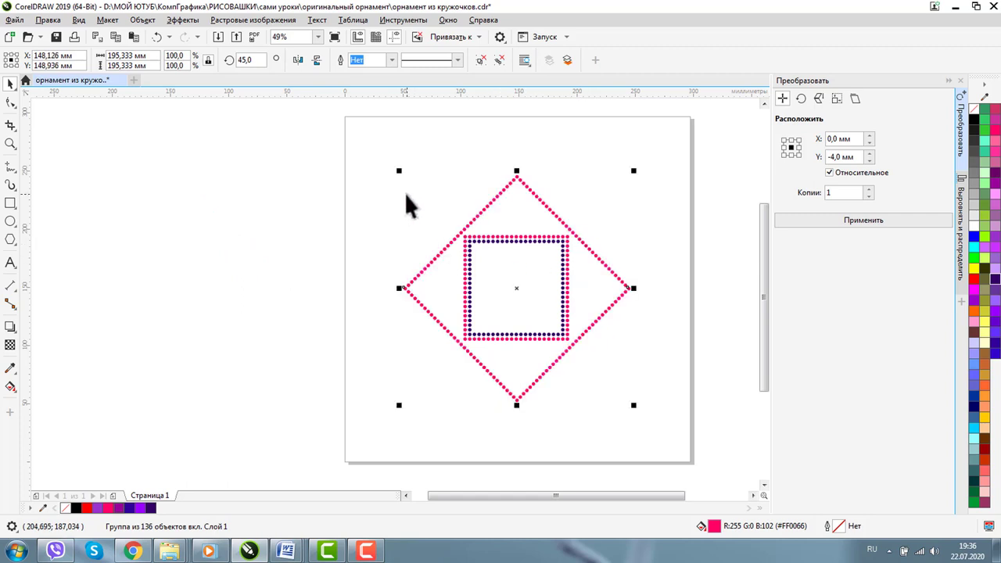
click(405, 194)
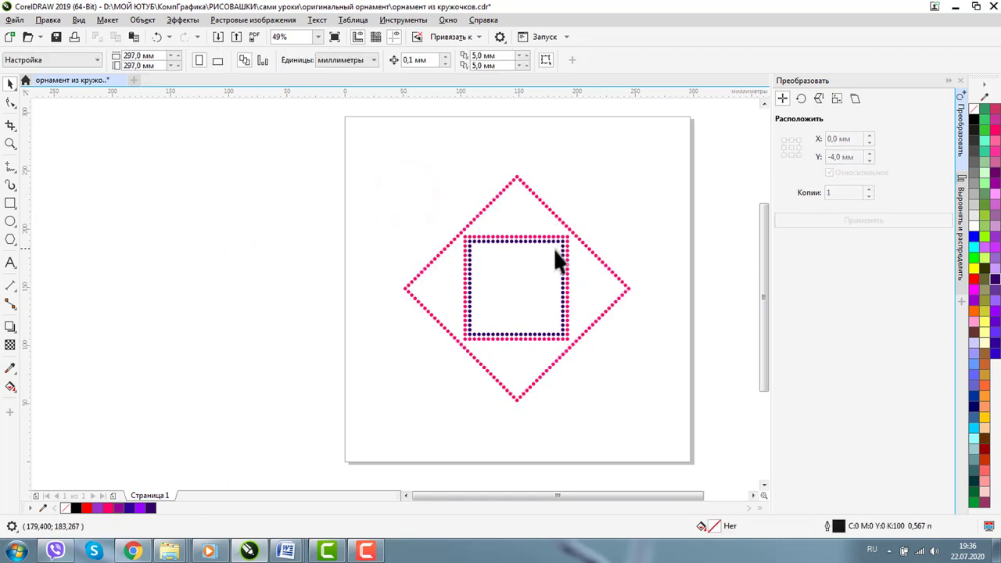
- Undo the large frame's move and rotation
key(ctrl+z)
key(ctrl+z)
click(316, 196)
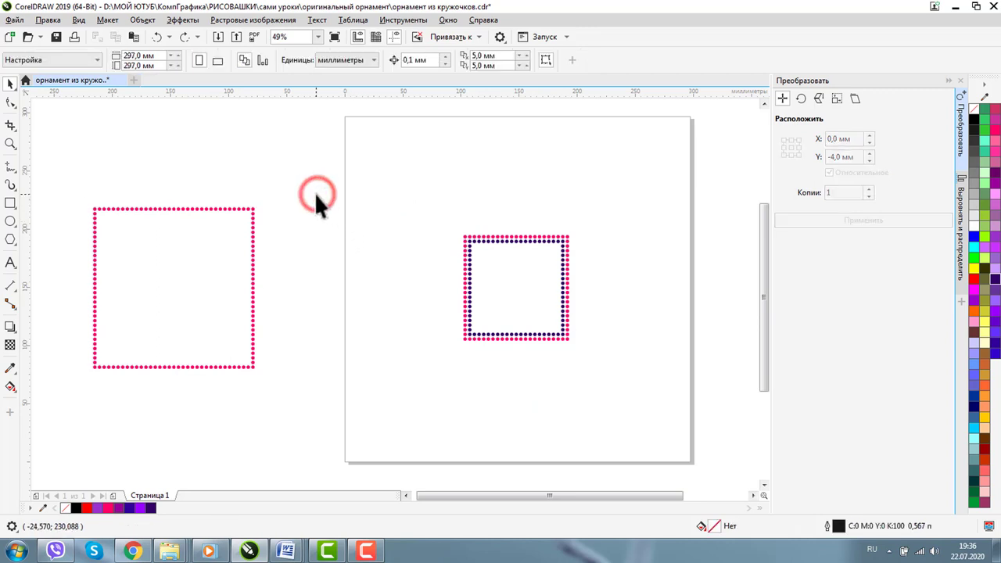
- Ungroup the large pink circle frame
click(11, 143)
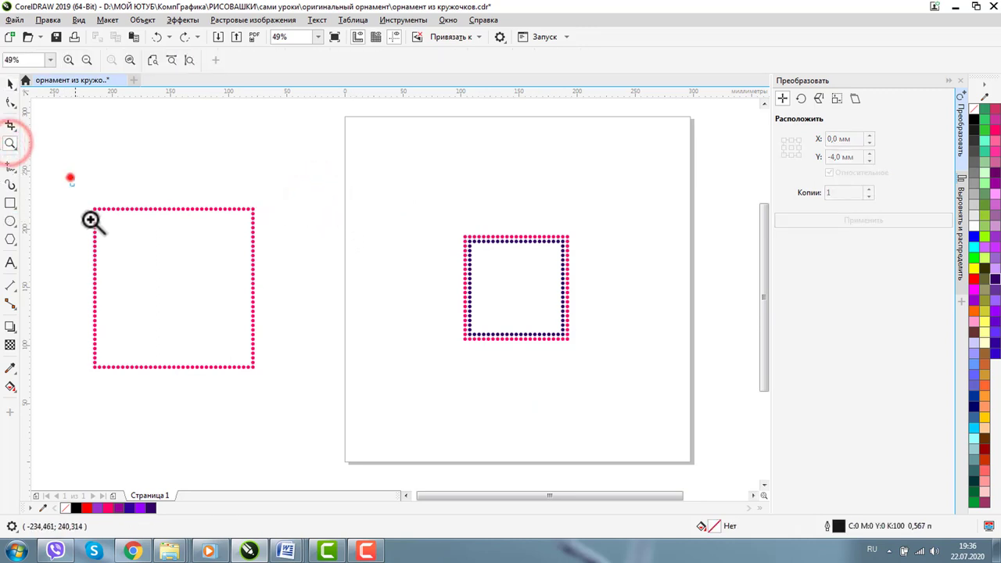
drag(71, 178, 391, 414)
click(358, 149)
click(499, 61)
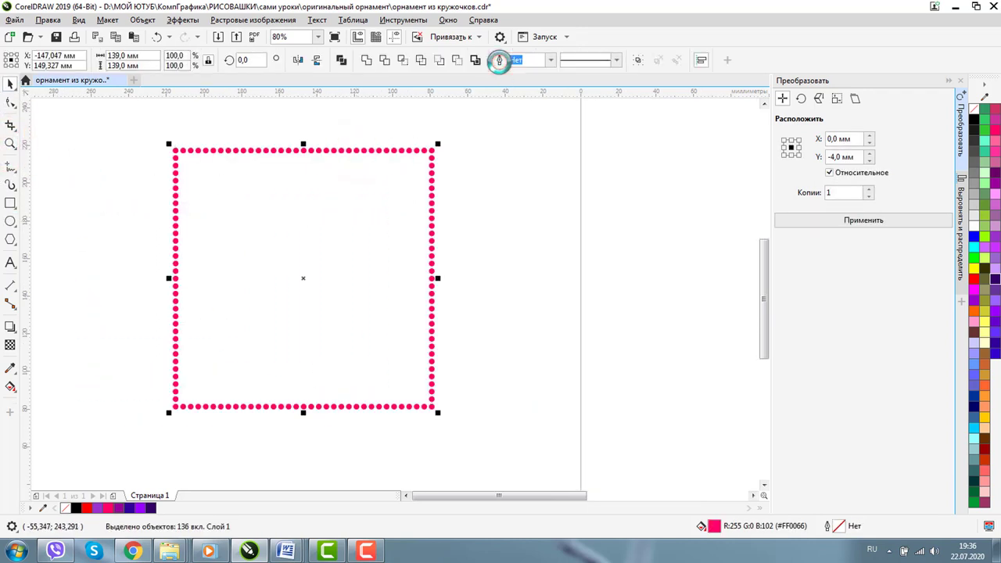
- Copy the large frame's upper row of circles at 4 mm Y and its lower row at -4 mm Y, one copy each
drag(131, 121, 508, 155)
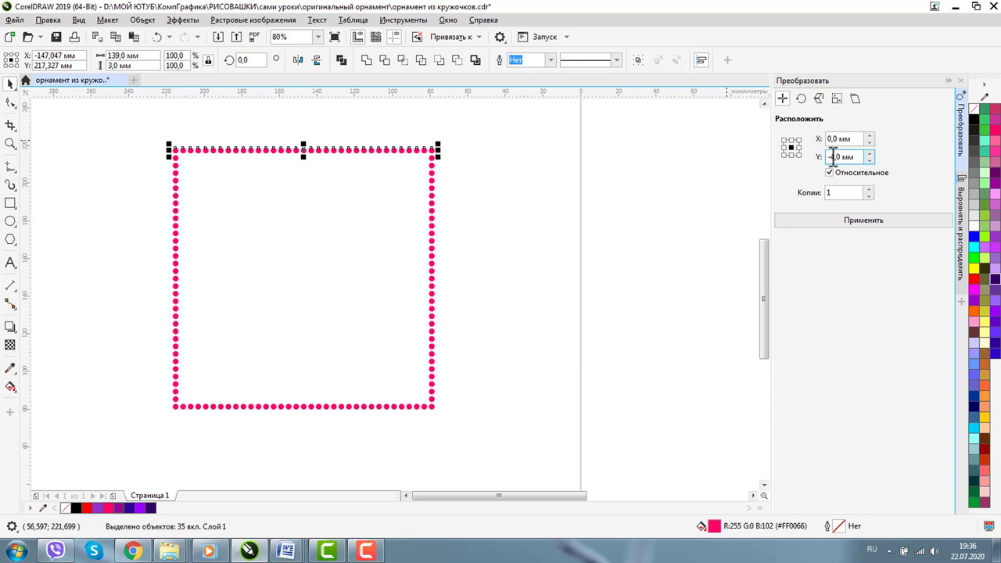
click(827, 221)
drag(143, 436, 476, 401)
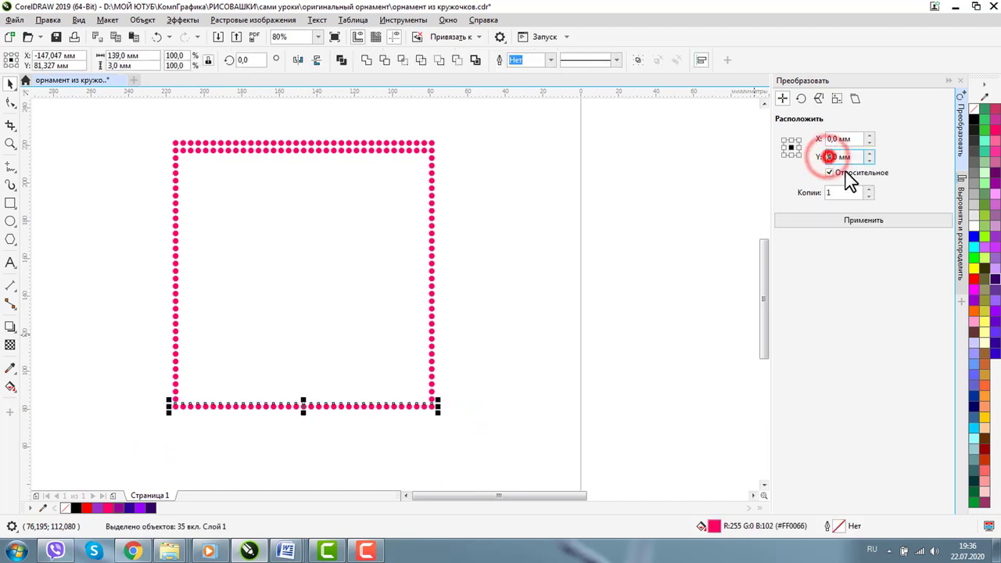
click(847, 219)
click(187, 462)
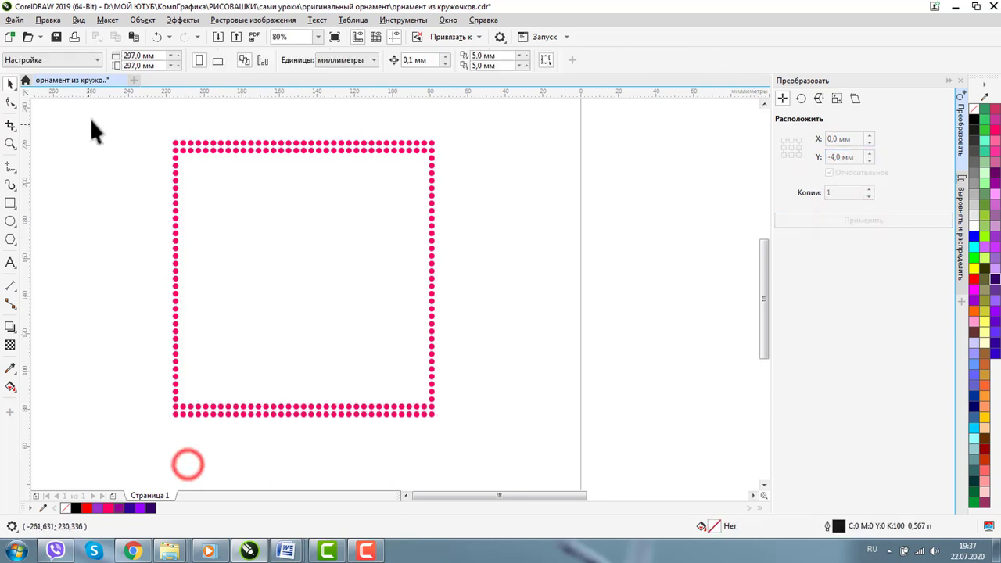
- Copy the large frame's left column of circles once, offset -4 mm in X and 0 mm in Y
drag(105, 118, 181, 441)
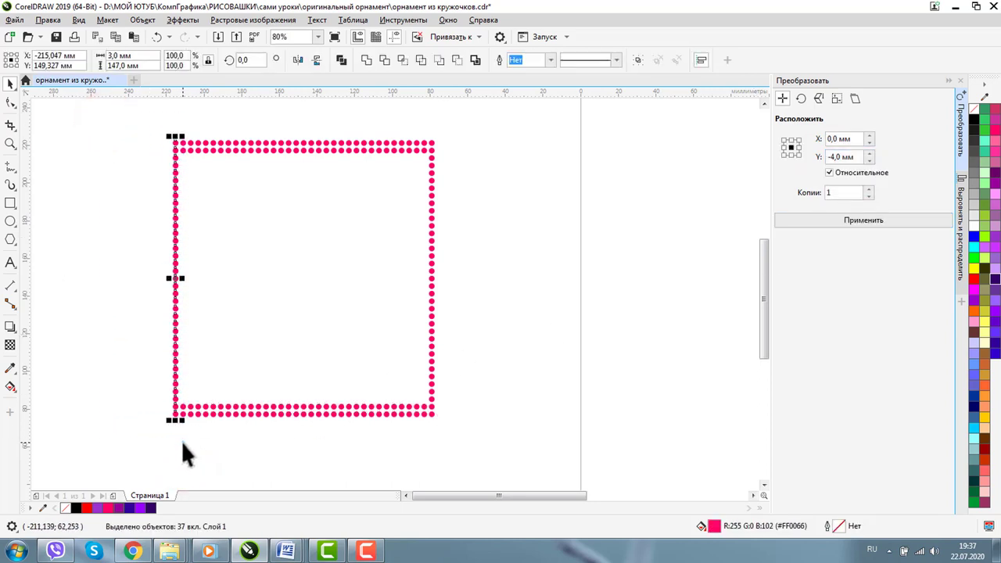
double_click(841, 138)
text(-4мм)
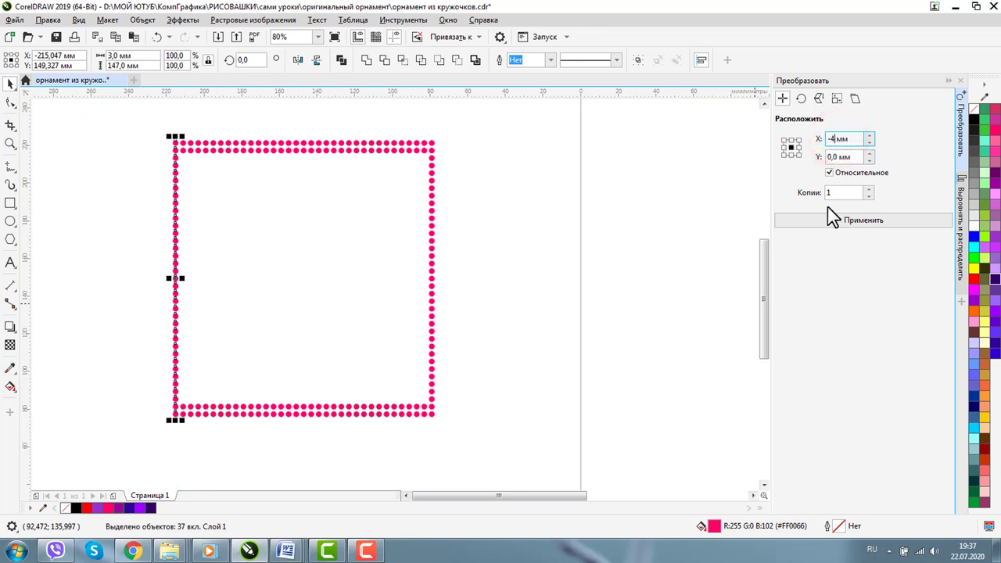
click(828, 213)
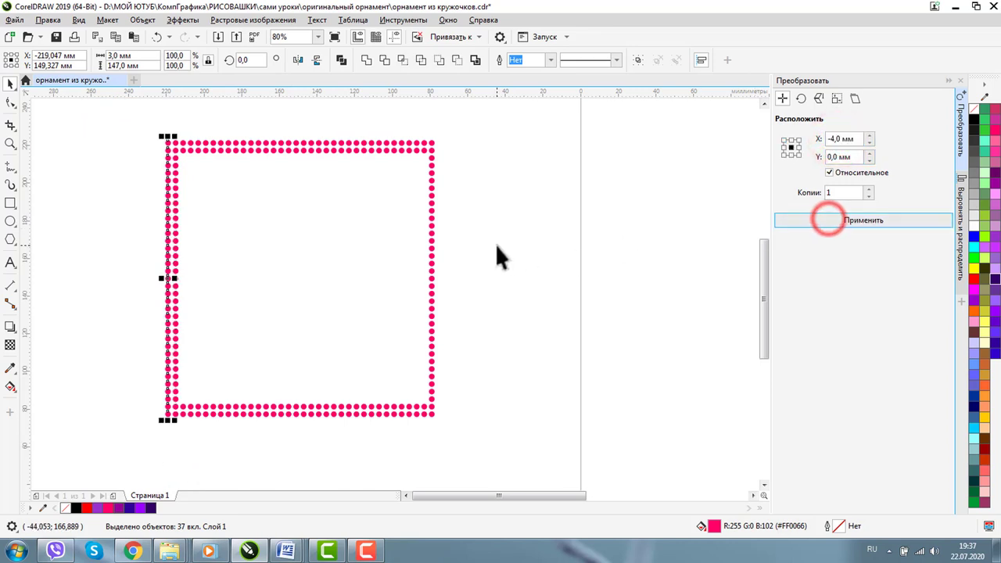
click(548, 247)
- Copy the large frame's right column of circles once, offset 4 mm in X and 0 mm in Y
drag(487, 127, 425, 432)
click(832, 138)
key(BackSpace)
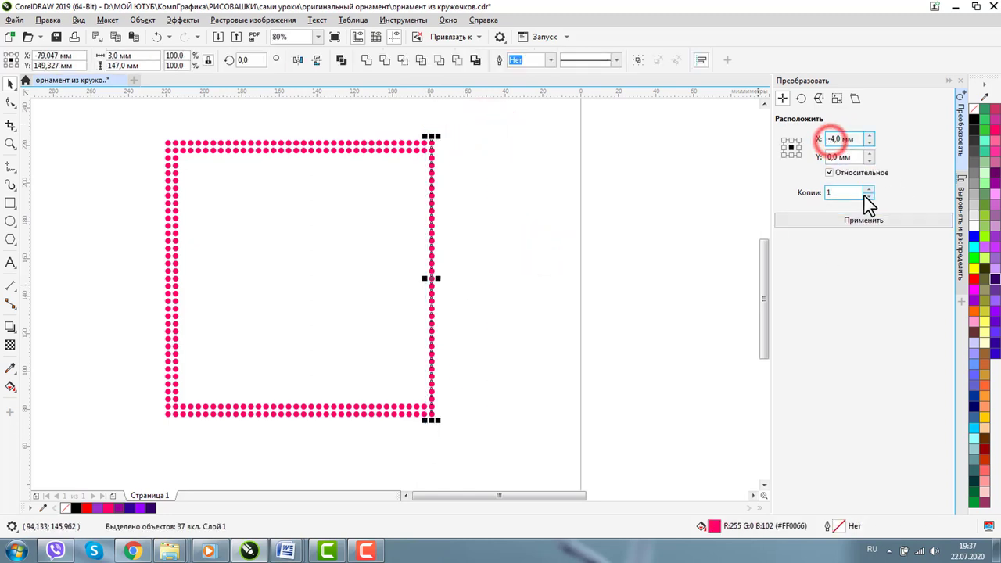
click(831, 221)
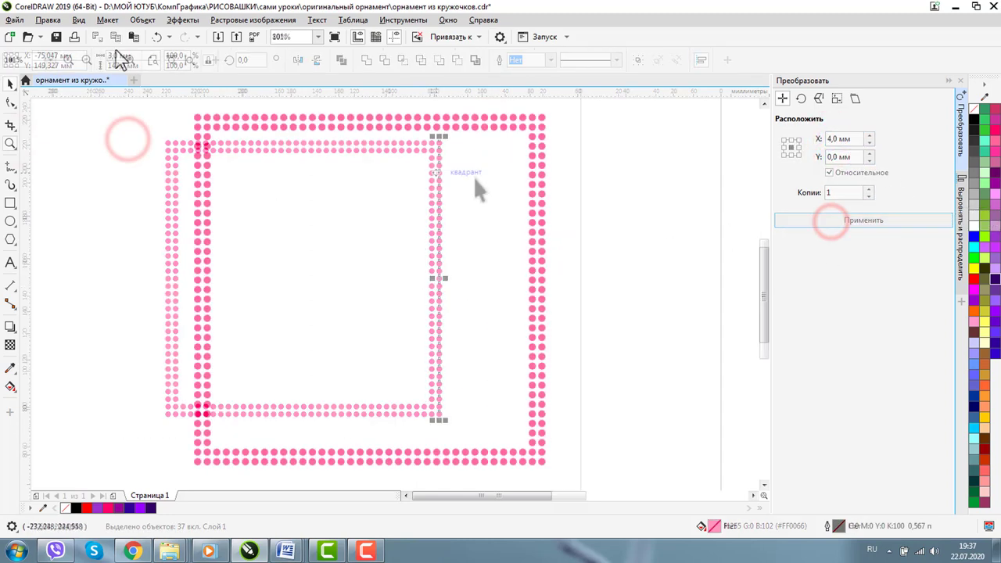
- Fill the large frame's inner ring of circles with dark purple (Темно-сиреневый)
click(10, 84)
click(64, 147)
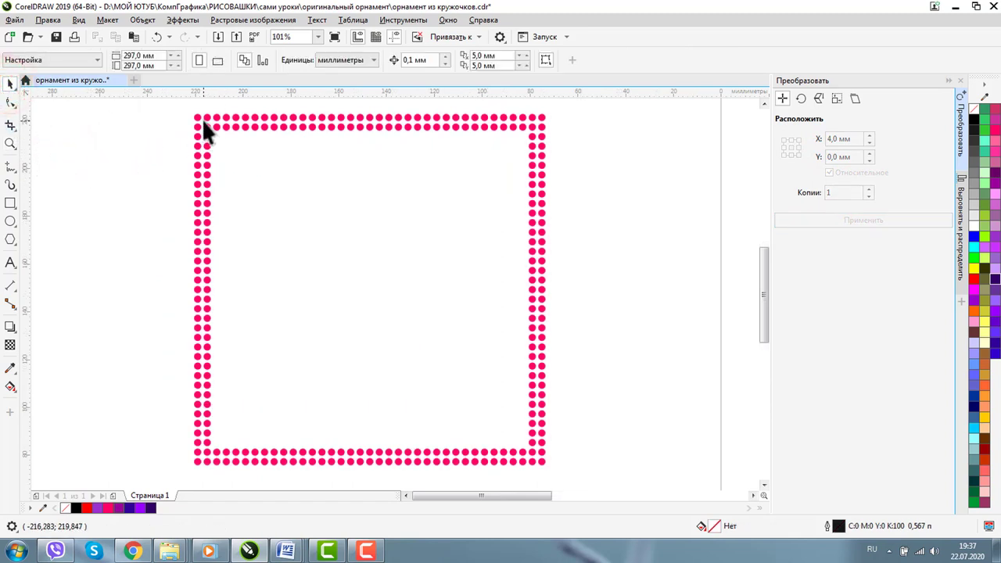
drag(204, 127, 540, 462)
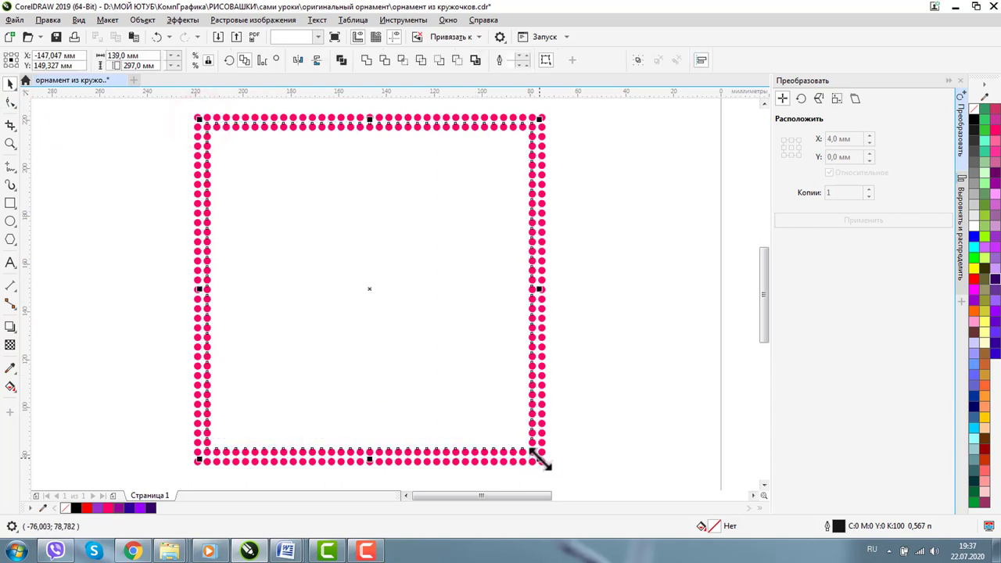
click(151, 508)
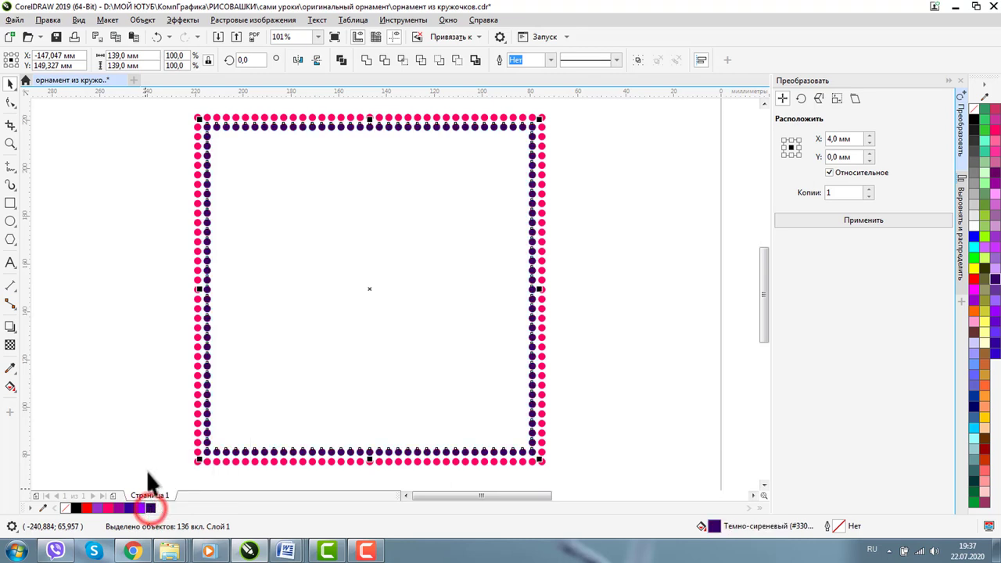
- Group all circles of the large two-colour double frame
click(150, 353)
drag(157, 105, 603, 479)
key(ctrl+g)
key(F3)
click(10, 84)
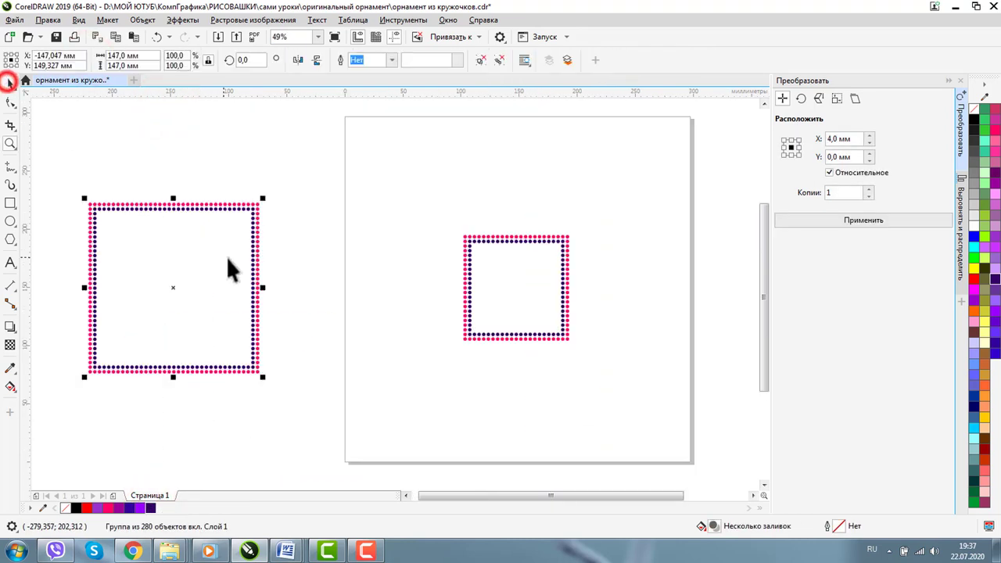
- Copy a four-column, two-row piece of circles from the small frame's upper side to the empty area above the large frame
click(254, 227)
click(475, 275)
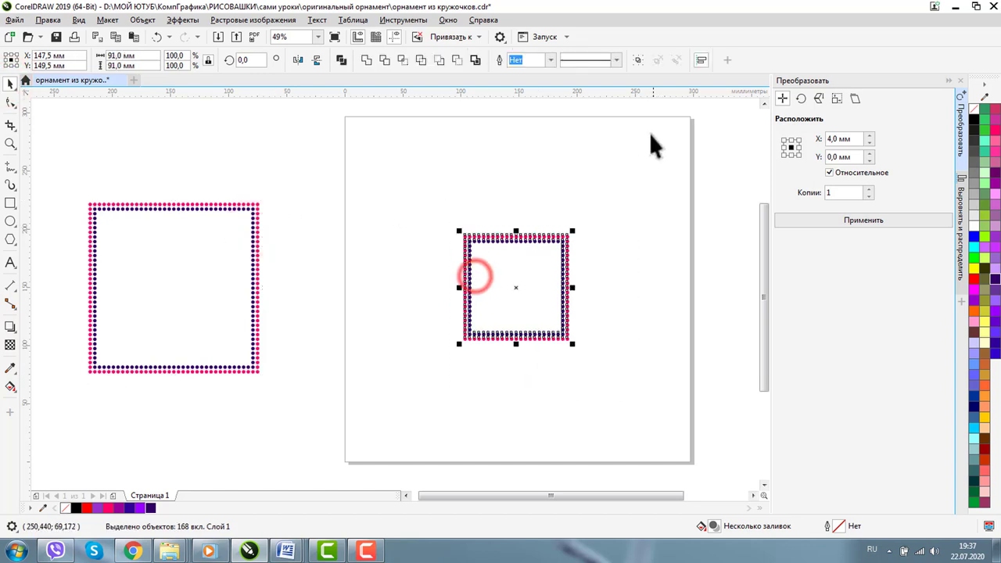
click(543, 141)
mouse_move(480, 222)
mouse_down()
mouse_move(492, 257)
mouse_move(494, 237)
mouse_move(283, 119)
mouse_up()
- Group all circles of the small two-colour frame on the page and select the large frame
drag(420, 180, 608, 382)
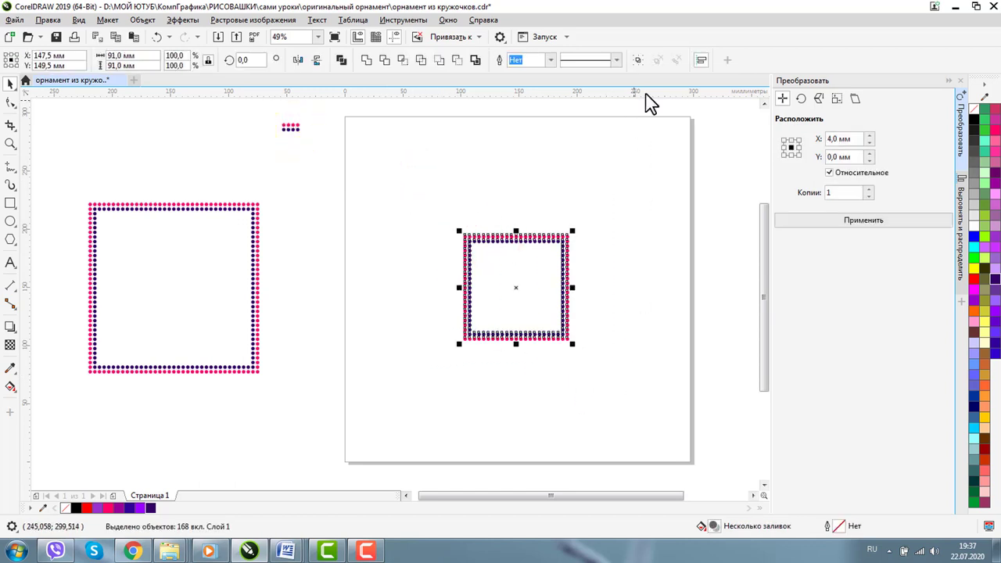
click(639, 61)
click(169, 208)
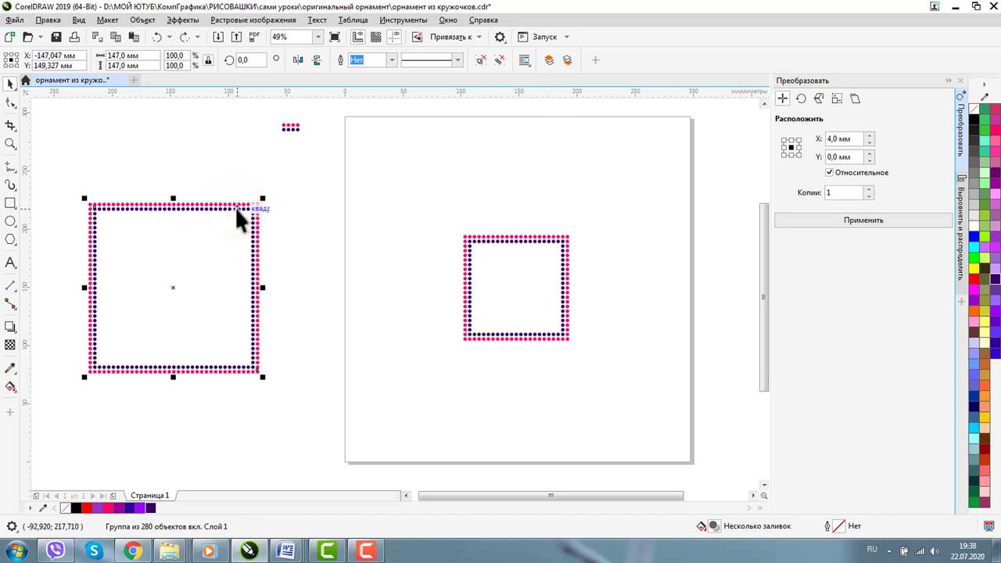
- Centre the large frame on the page and draw a circle about 151 mm in diameter, centred on the page over it
key(p)
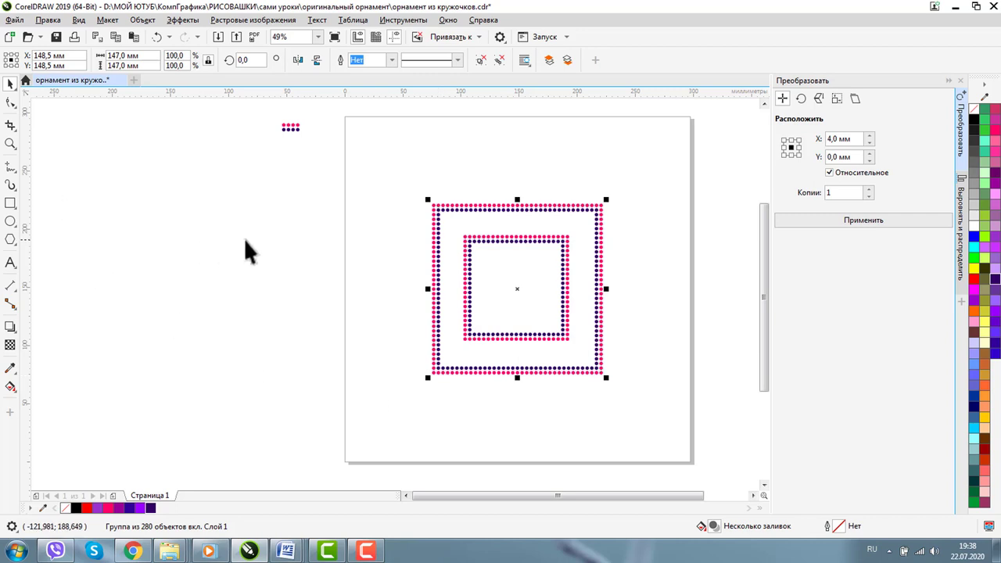
click(12, 223)
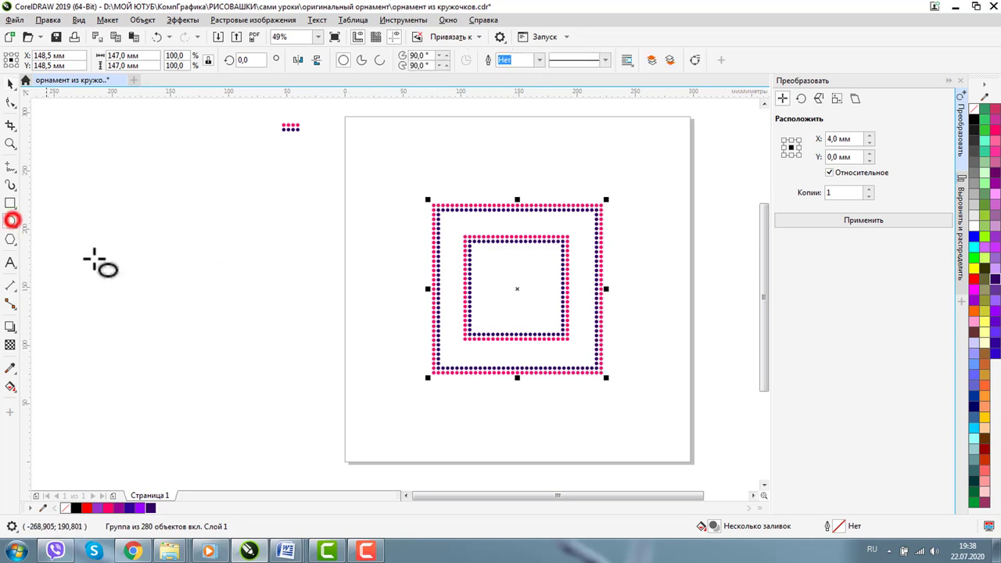
drag(148, 255, 323, 430)
click(11, 82)
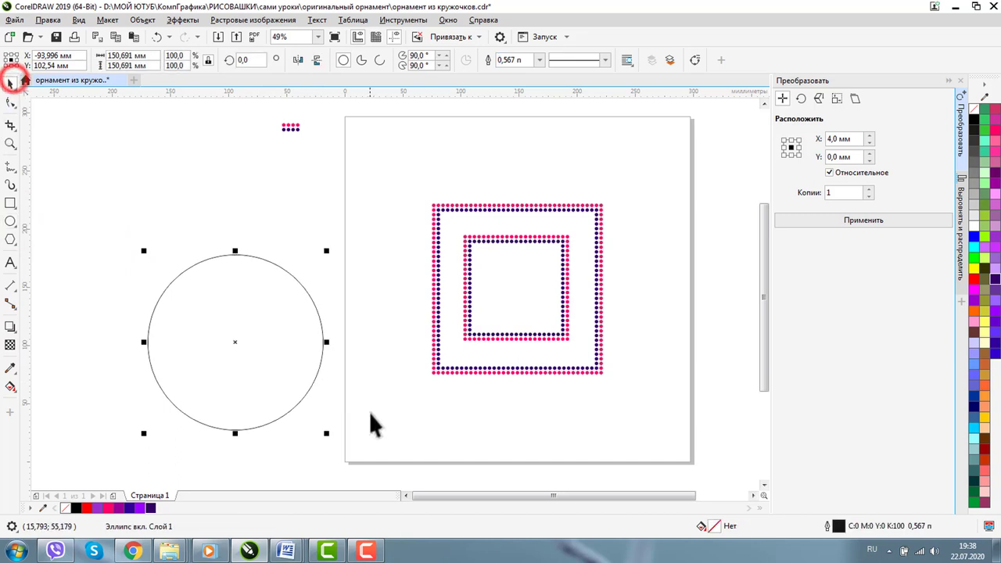
key(p)
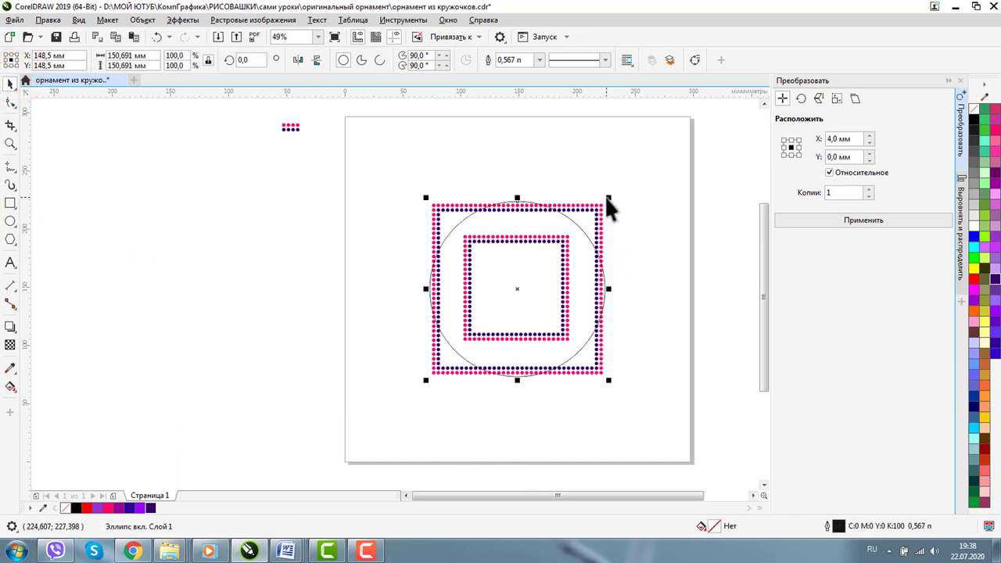
- Shrink the circle about its centre to 141 mm and give it a bright green outline 2 pt thick
drag(608, 198, 603, 202)
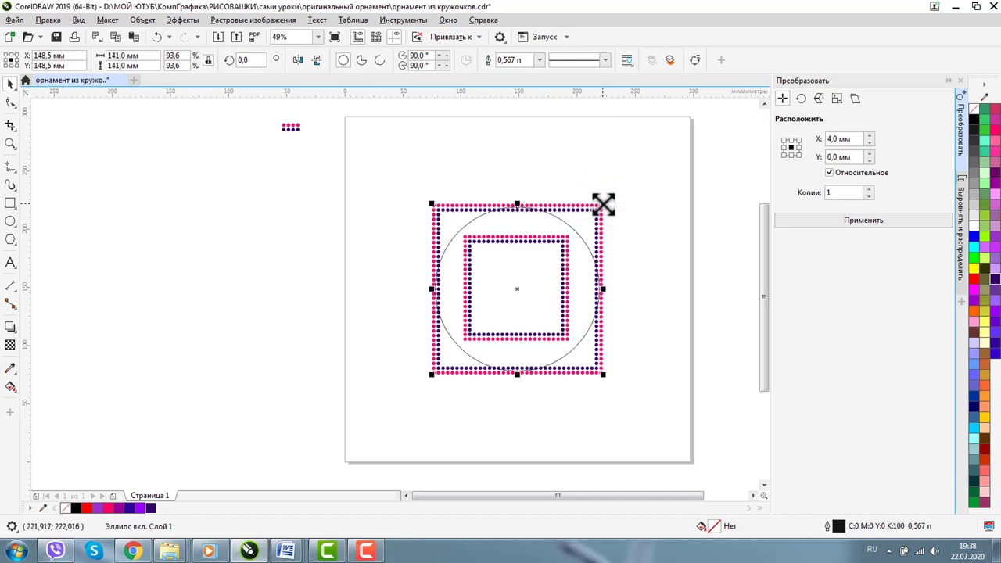
right_click(973, 258)
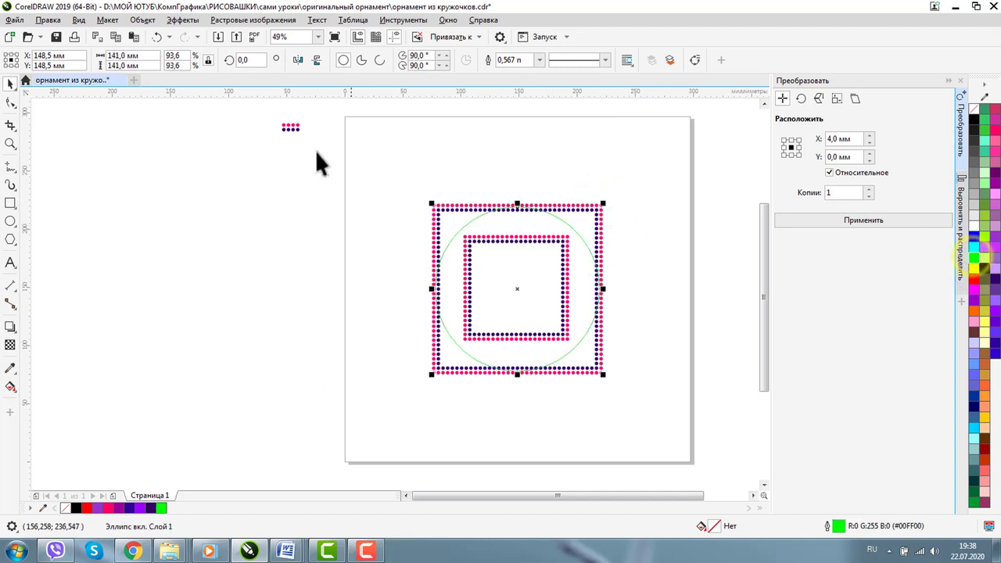
click(514, 60)
text(2m)
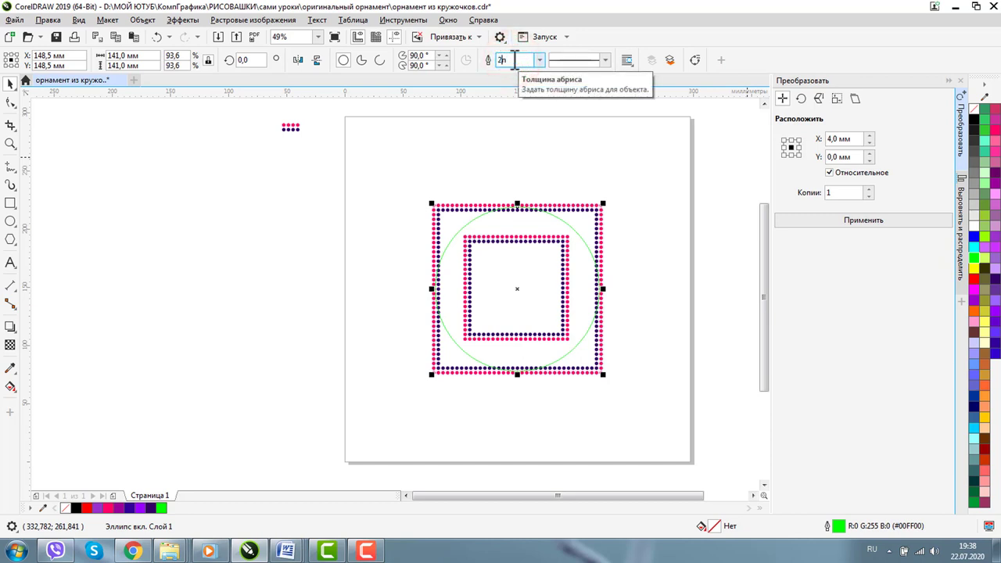
- Enlarge the green circle about its centre to 144 mm and check the object snapping option
click(10, 143)
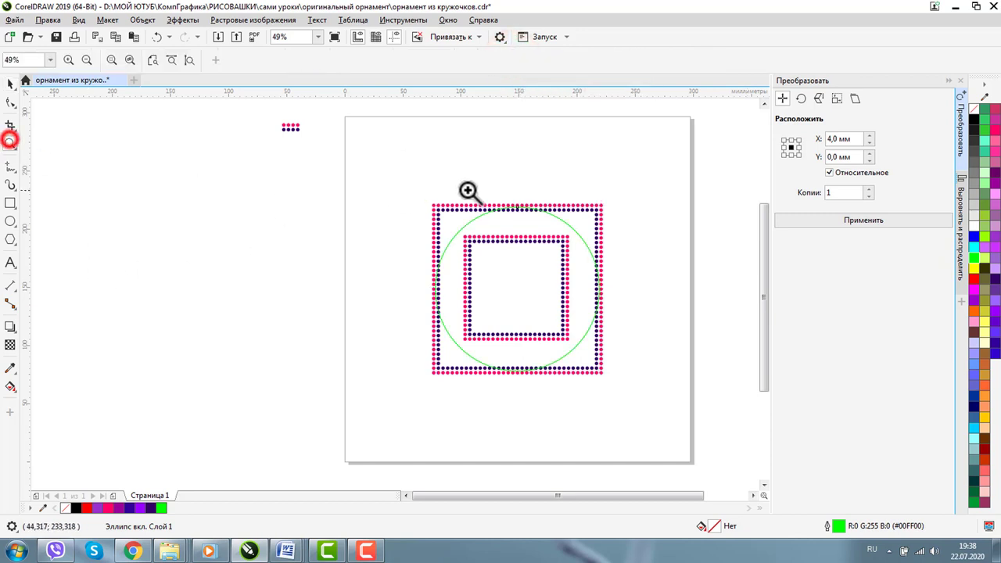
drag(402, 153, 592, 384)
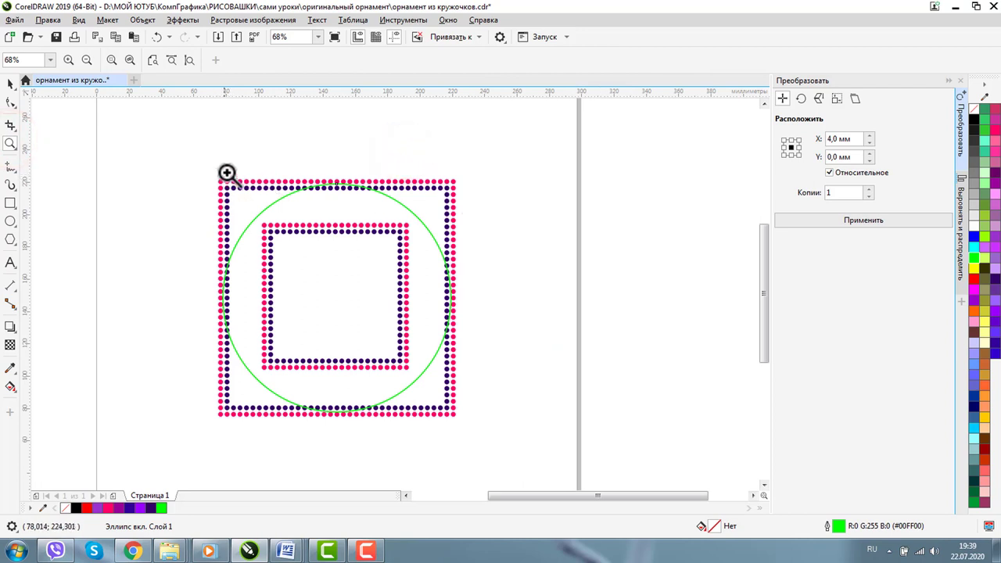
mouse_move(195, 172)
mouse_down()
mouse_move(505, 404)
mouse_move(556, 458)
mouse_up()
key(space)
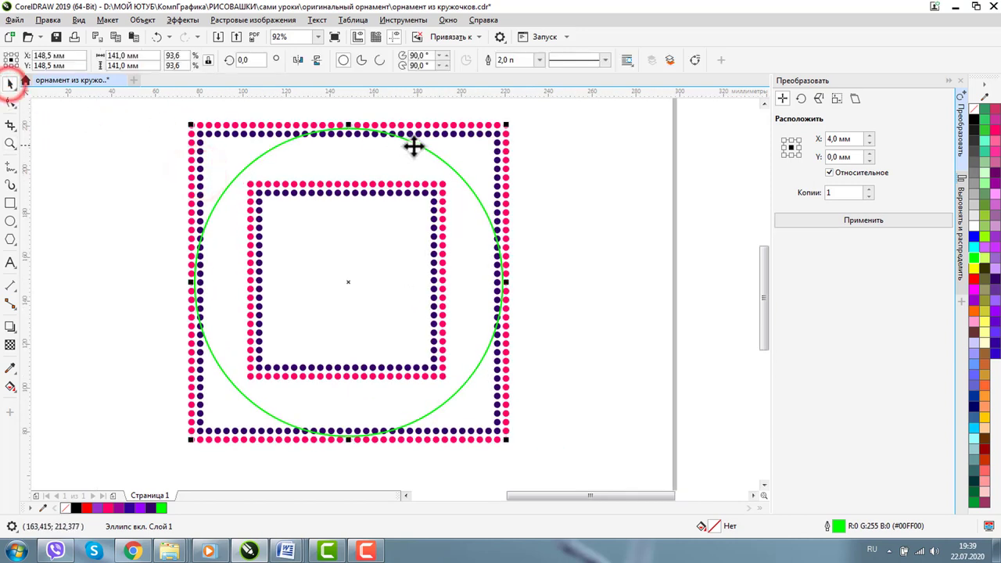
drag(505, 125, 513, 123)
click(131, 323)
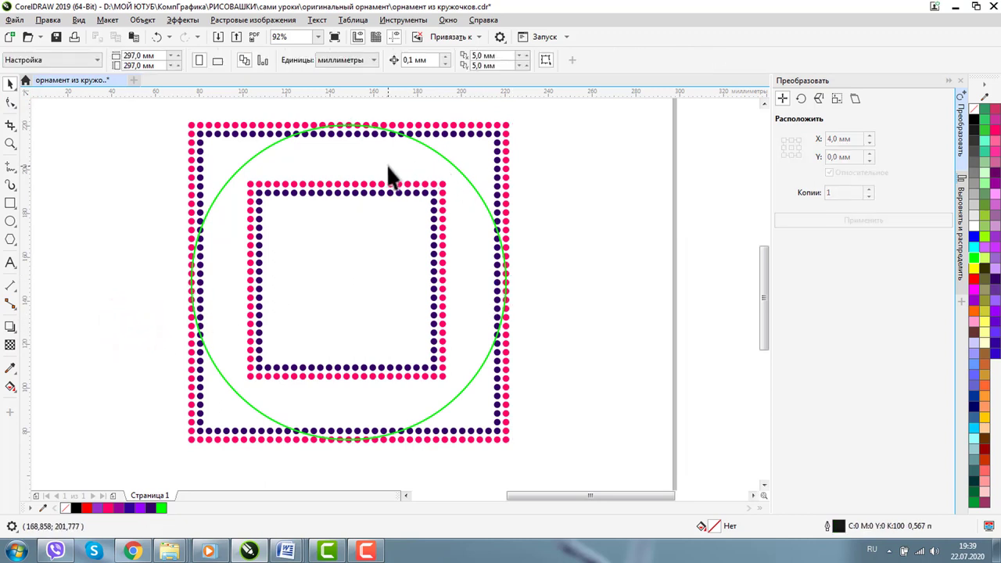
click(441, 37)
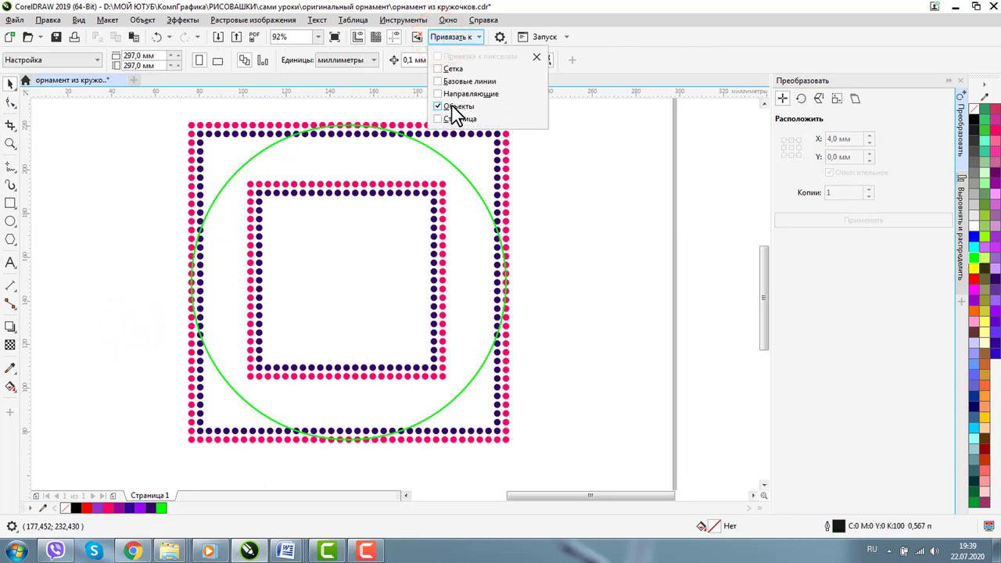
click(549, 231)
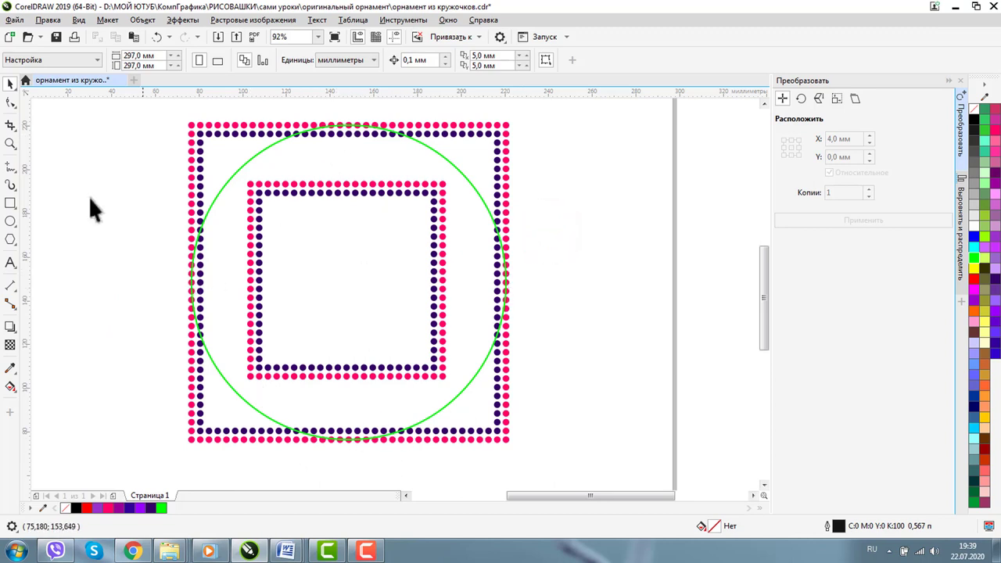
- Turn the green circle into an open upper semicircular arc spanning 0 to 180 degrees
click(13, 151)
right_click(78, 144)
click(257, 217)
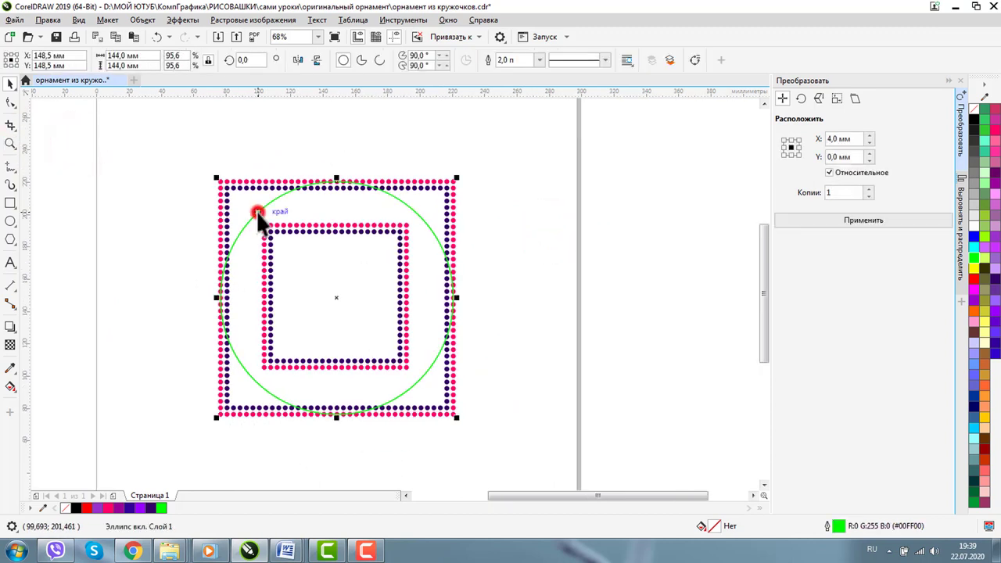
click(380, 61)
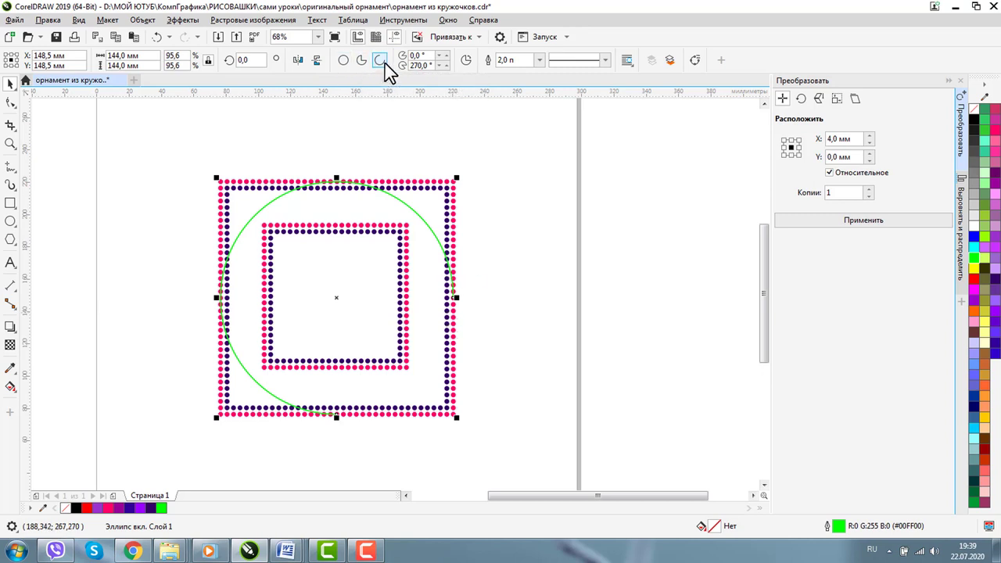
click(10, 103)
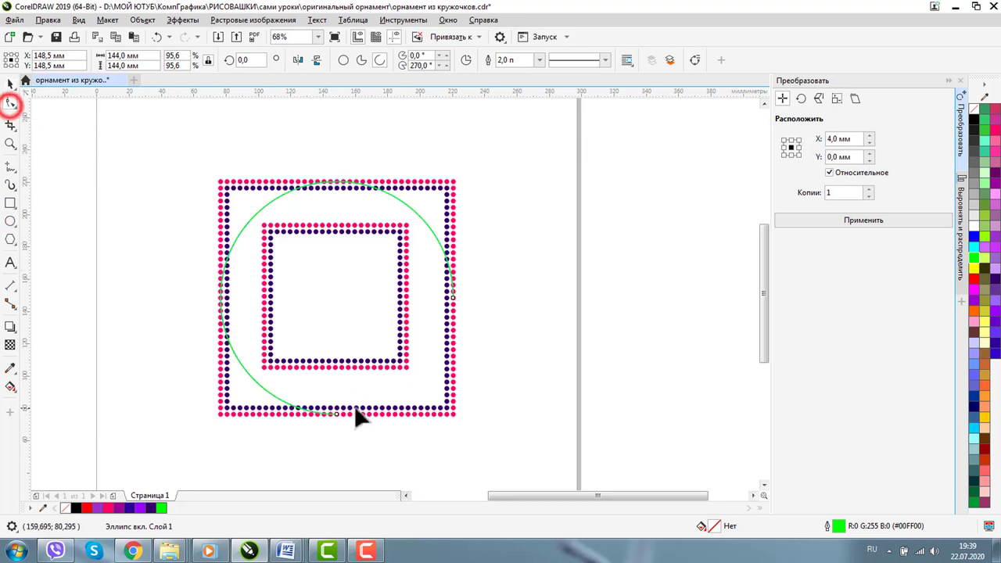
drag(248, 377, 235, 299)
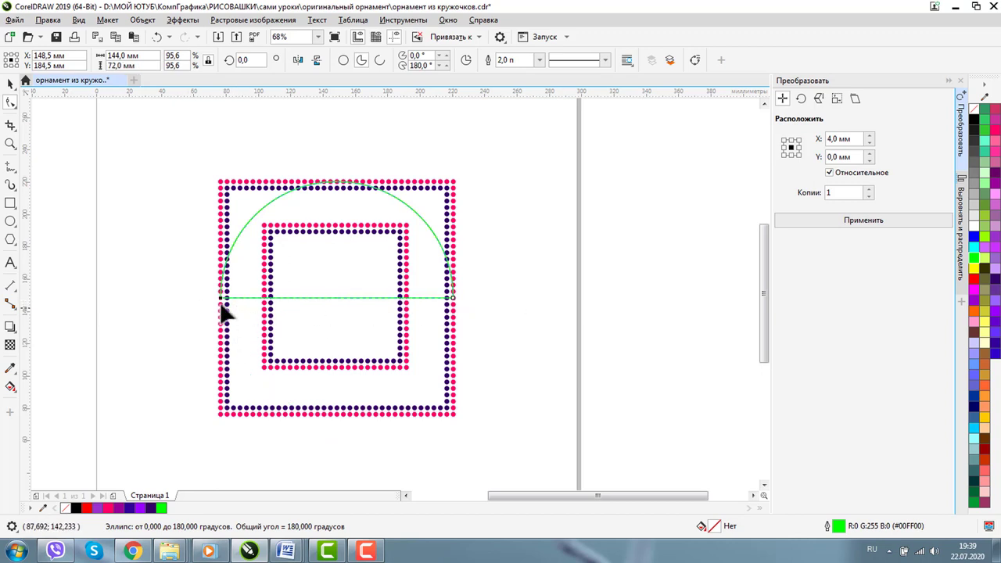
click(380, 60)
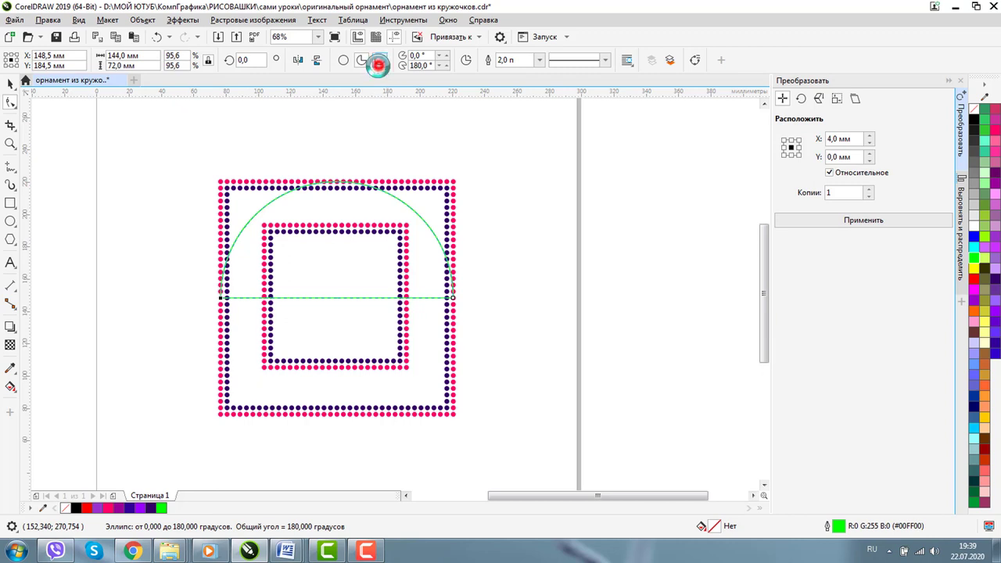
- Move the green arc straight up so that its ends sit just above the large frame's upper side
click(763, 103)
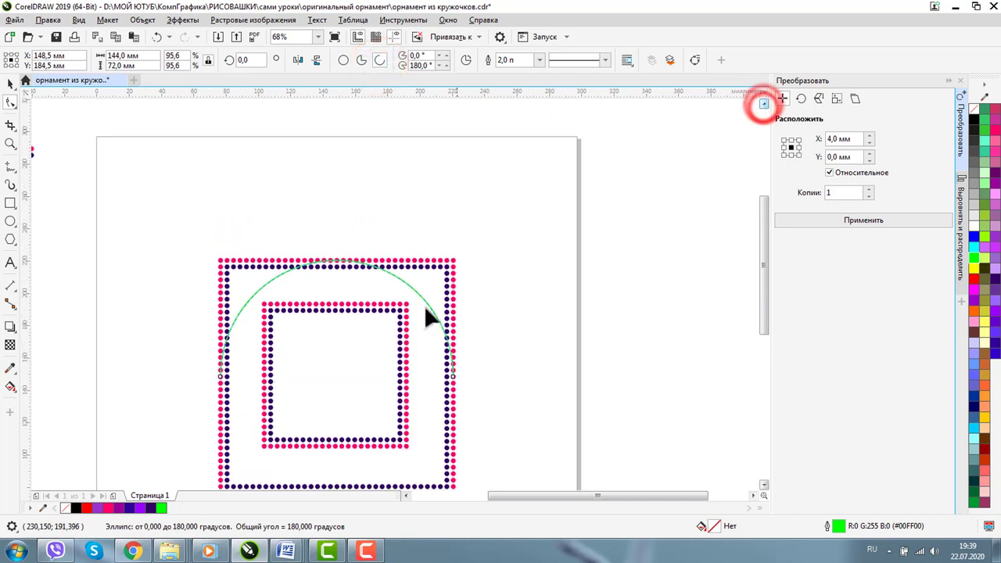
click(10, 83)
drag(422, 294, 426, 175)
- Move one pink circle from the spare piece beside the large frame's upper-left corner and fill it with cyan
key(z)
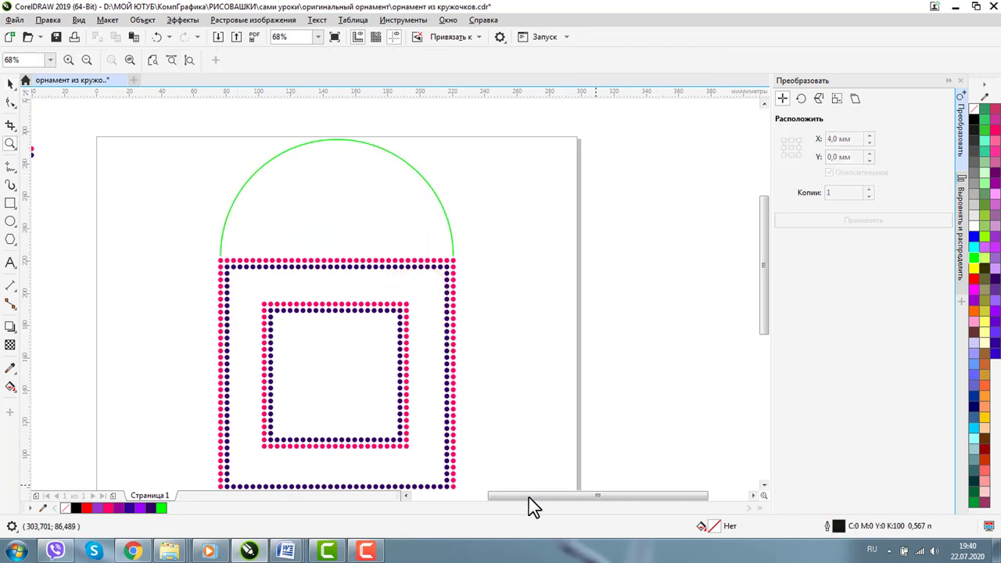
click(404, 496)
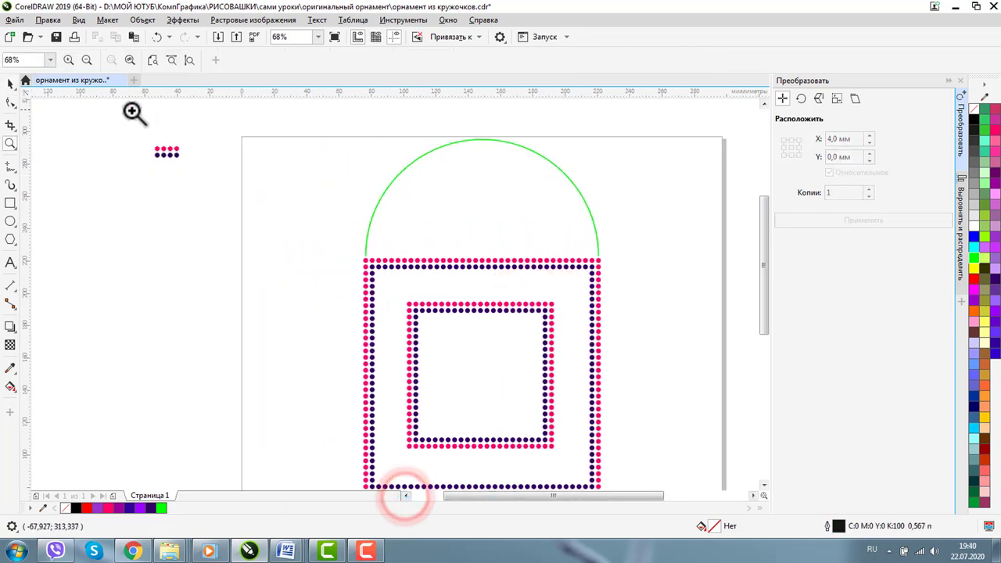
drag(131, 109, 670, 346)
click(9, 84)
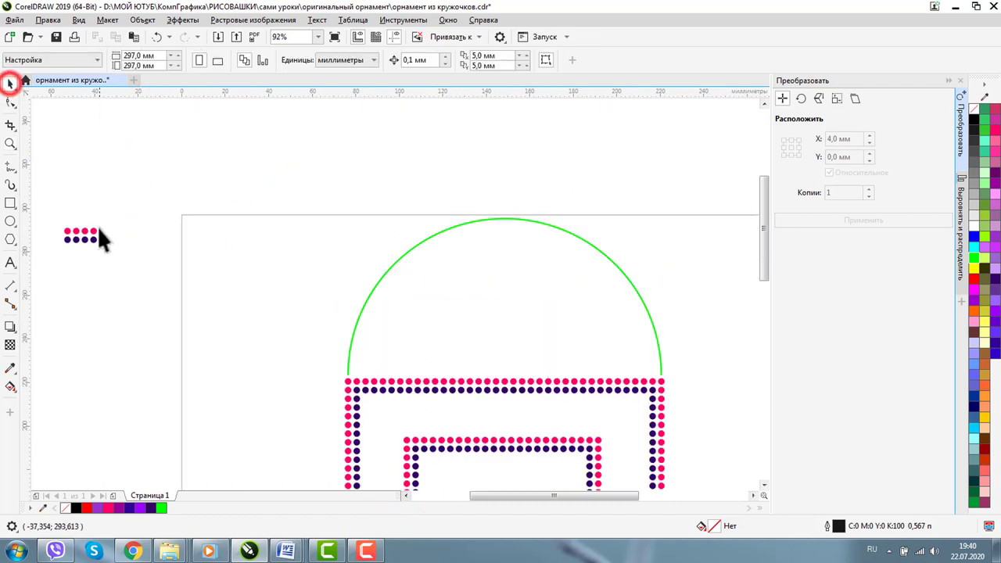
drag(94, 230, 323, 380)
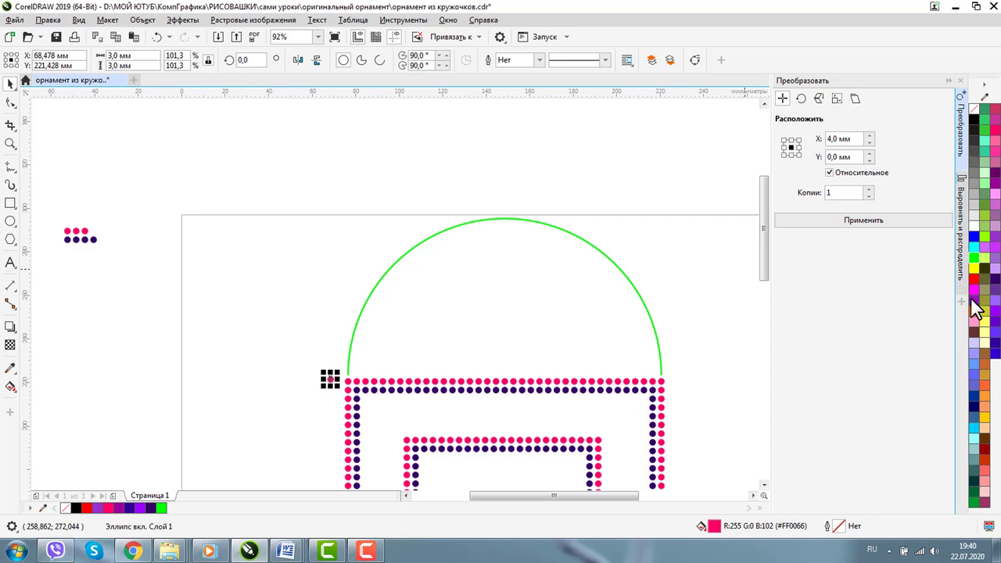
click(974, 247)
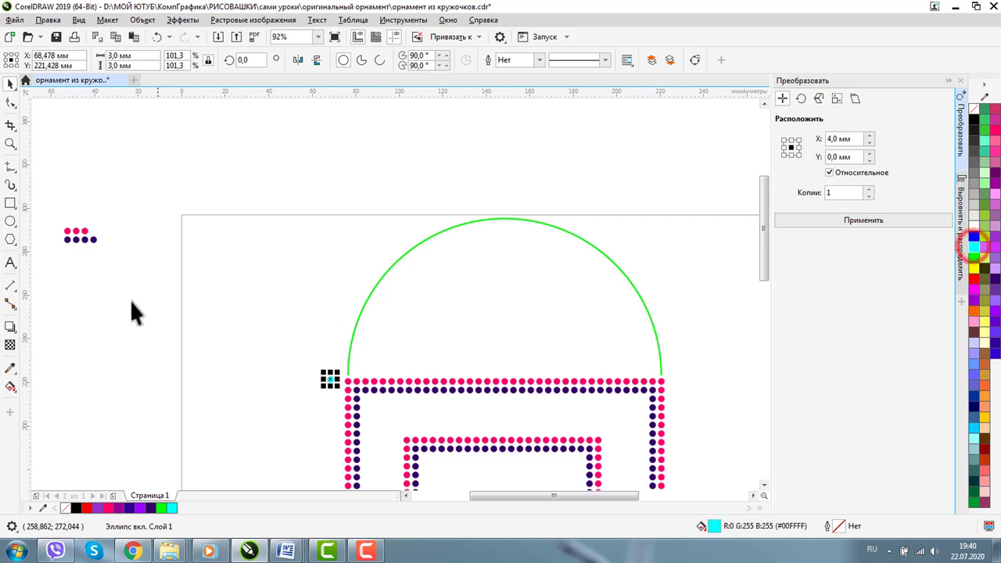
- Lower the green arc so that its left end meets the centre of the large frame's upper-left corner circle
click(11, 143)
drag(270, 327, 438, 403)
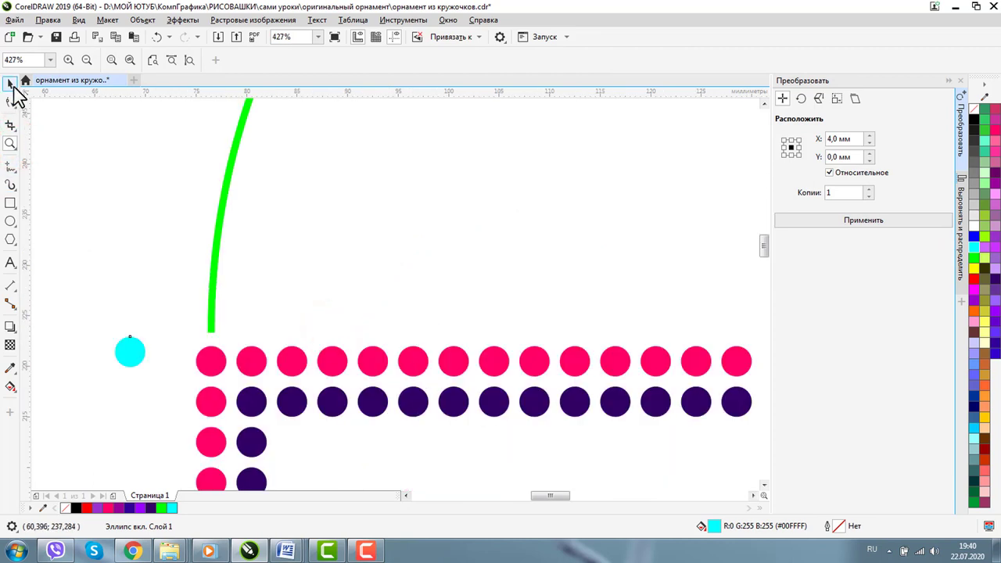
click(10, 83)
drag(219, 251, 214, 345)
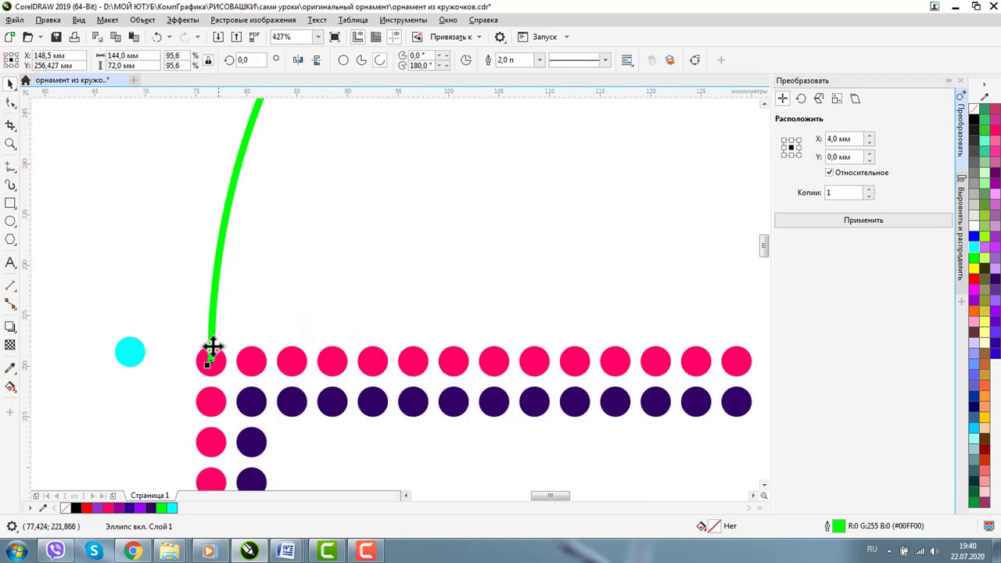
- Place the cyan circle exactly over the large frame's upper-left corner circle, at the left end of the arc
click(128, 352)
drag(127, 352, 211, 362)
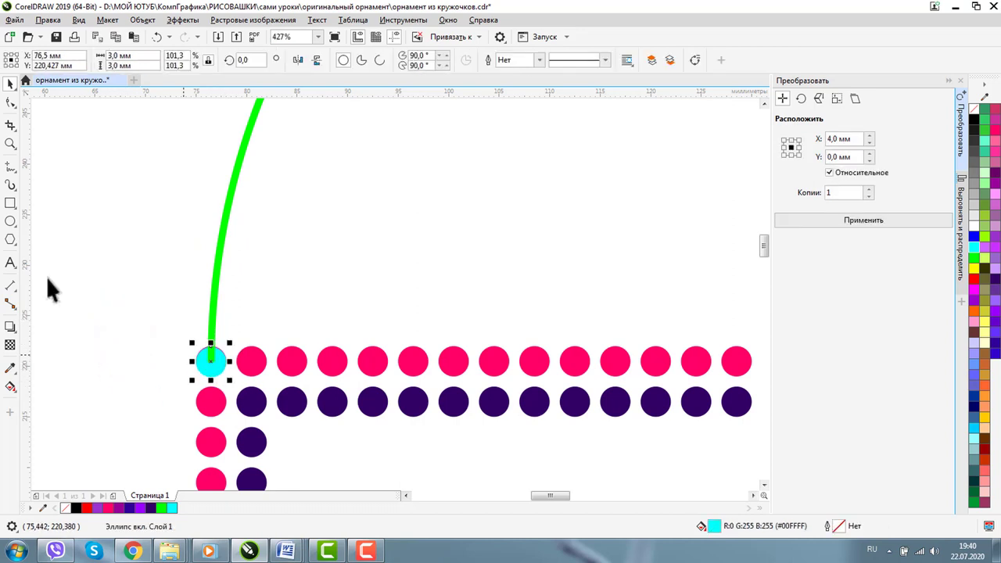
click(10, 143)
click(197, 352)
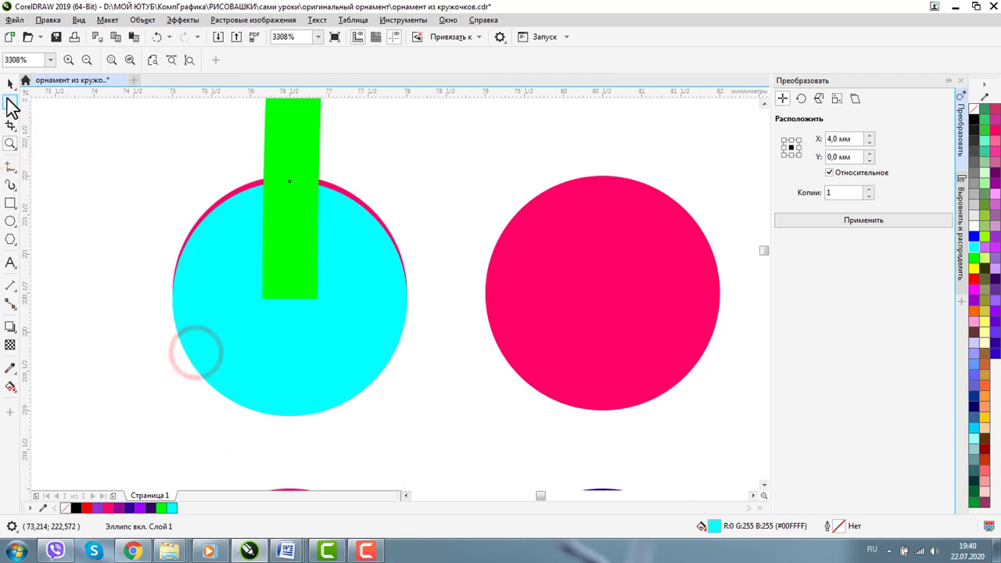
drag(290, 297, 289, 293)
- Copy the cyan circle onto the large frame's upper-right corner circle, at the right end of the arc
click(10, 143)
click(88, 61)
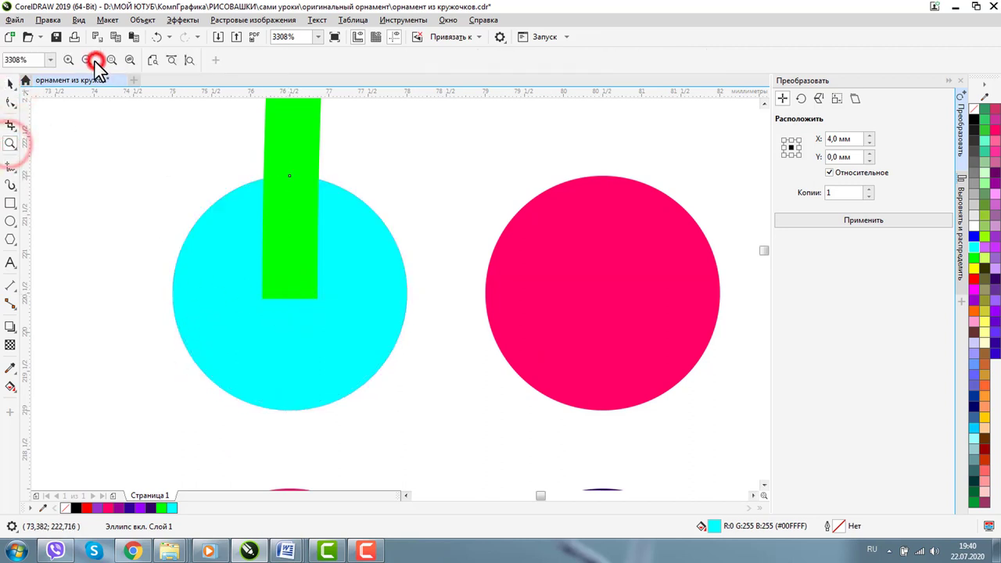
click(88, 60)
key(space)
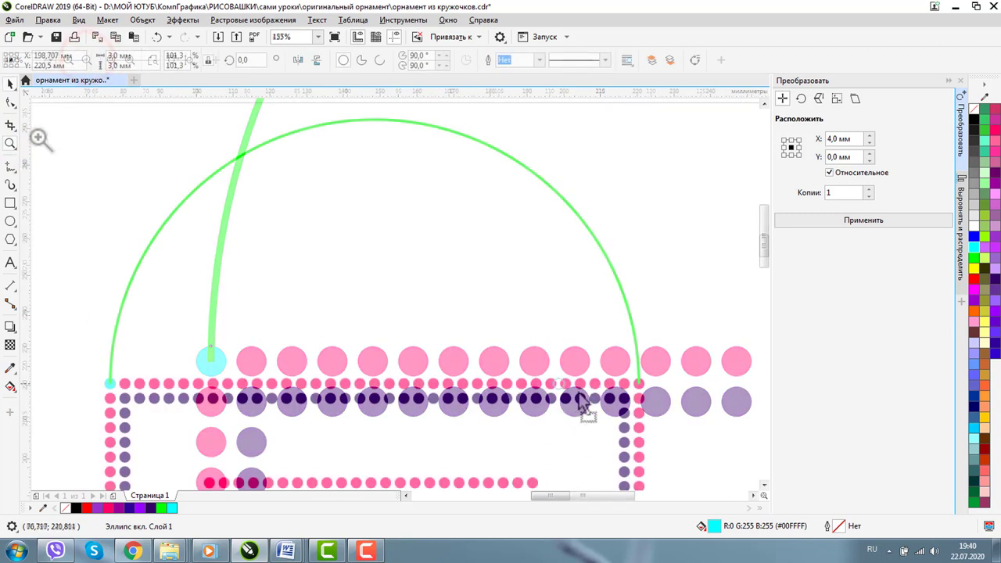
drag(588, 418, 636, 389)
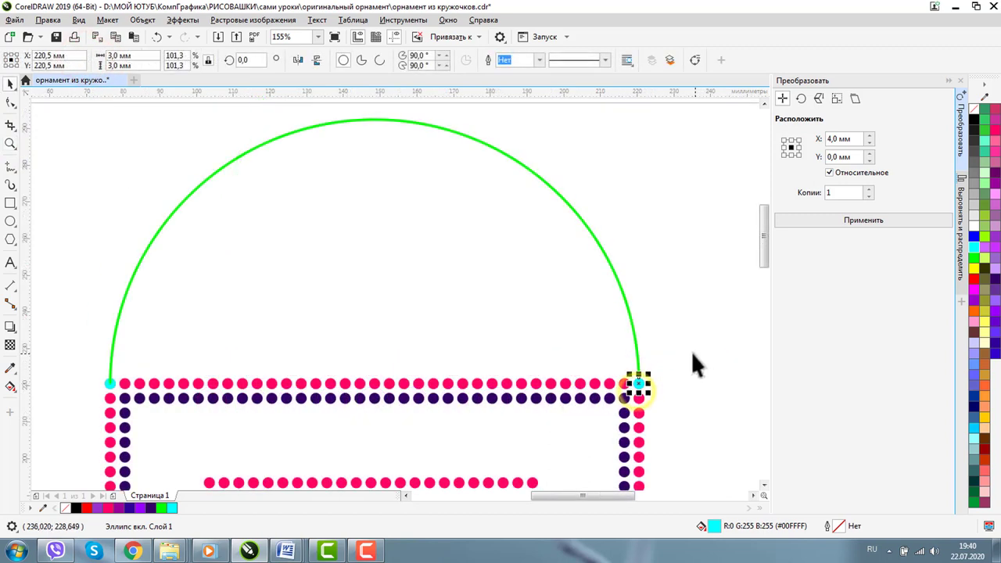
shift+click(109, 384)
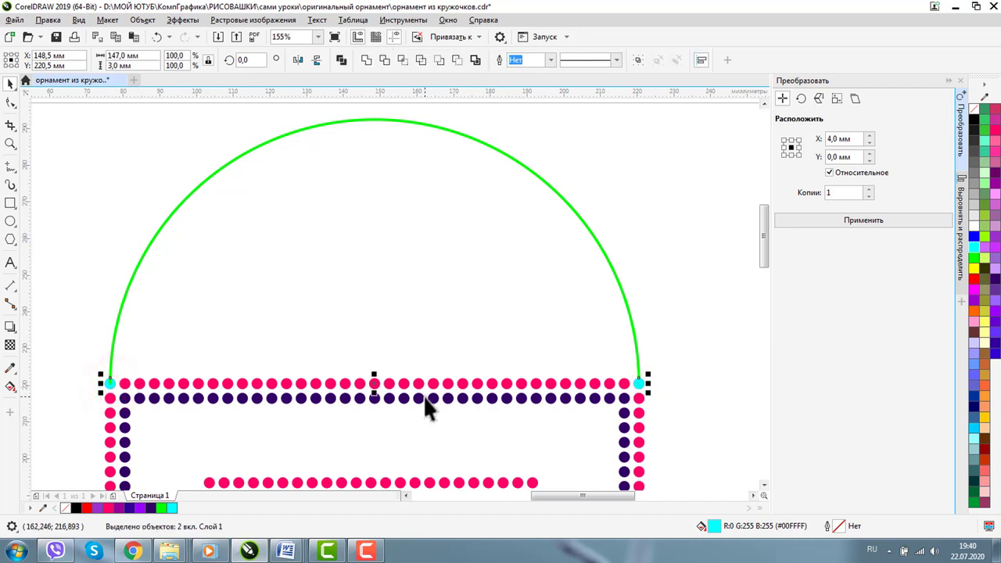
key(Escape)
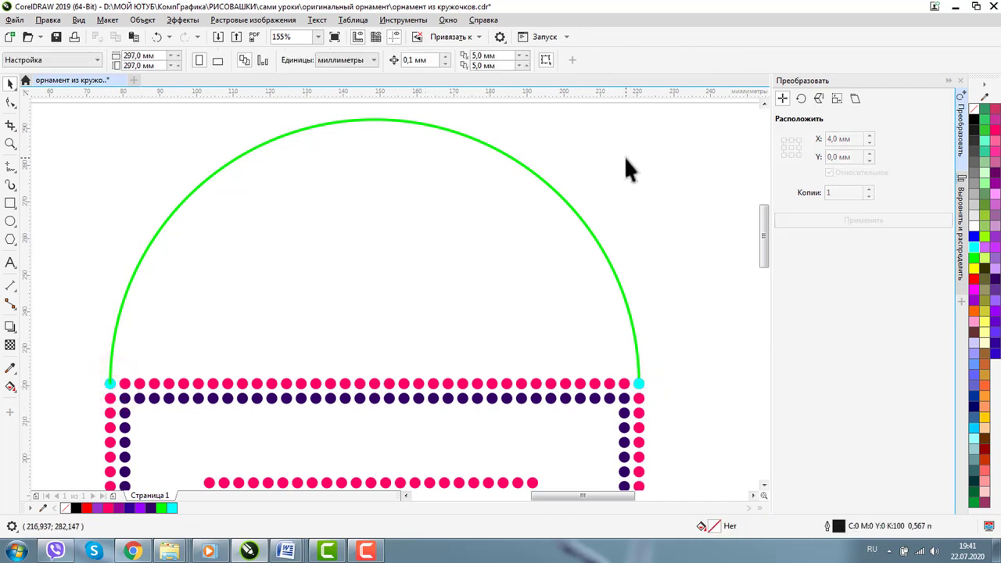
click(110, 387)
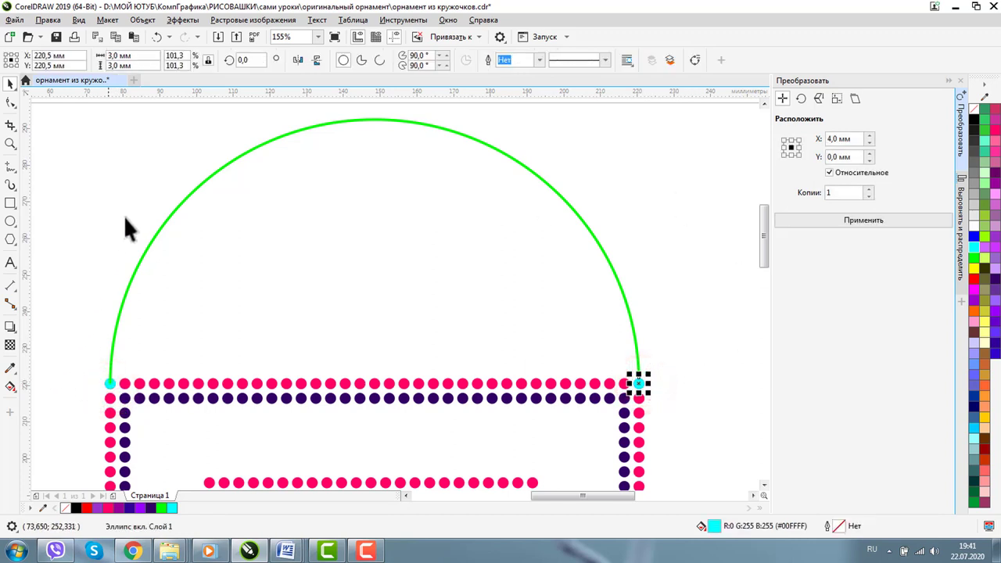
click(10, 143)
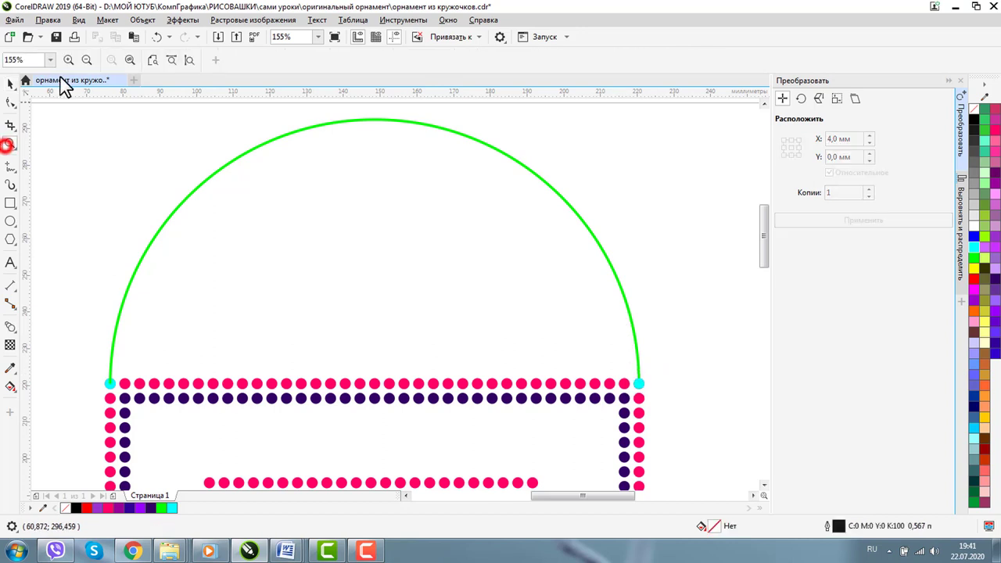
- Move the two cyan corner circles together about 100 mm straight up, clear above the green arc
click(87, 59)
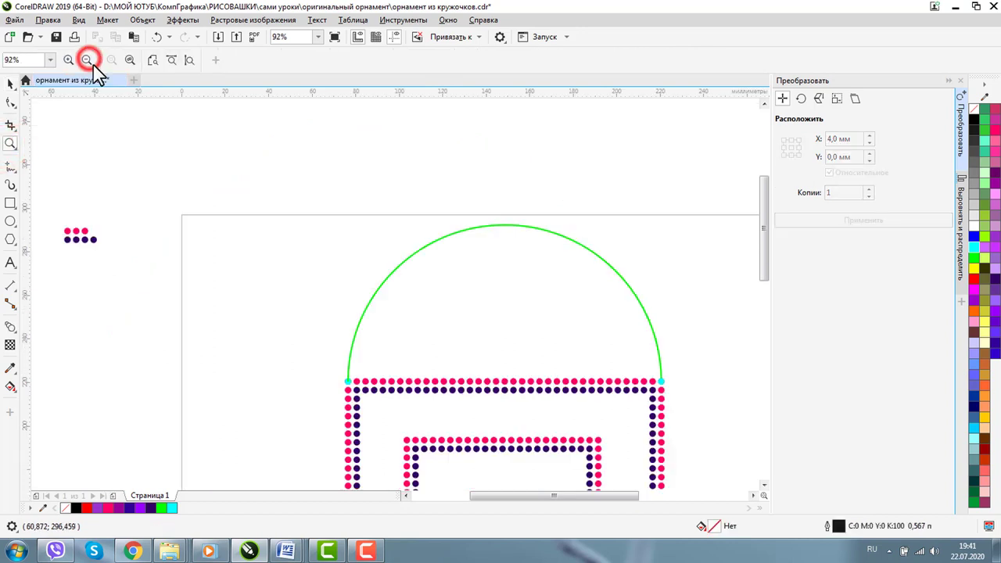
click(11, 84)
click(268, 291)
click(350, 389)
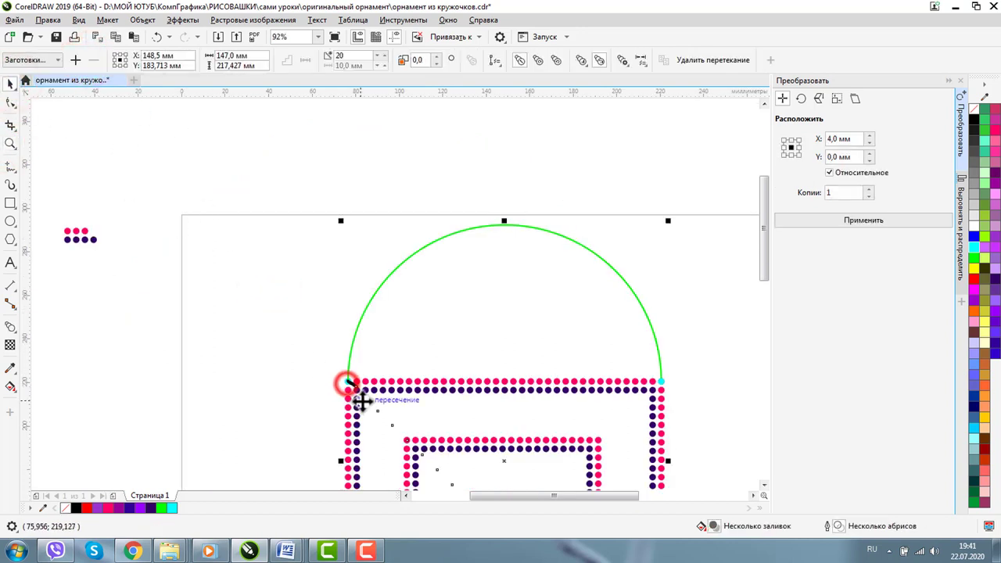
click(279, 369)
key(ctrl+z)
click(276, 378)
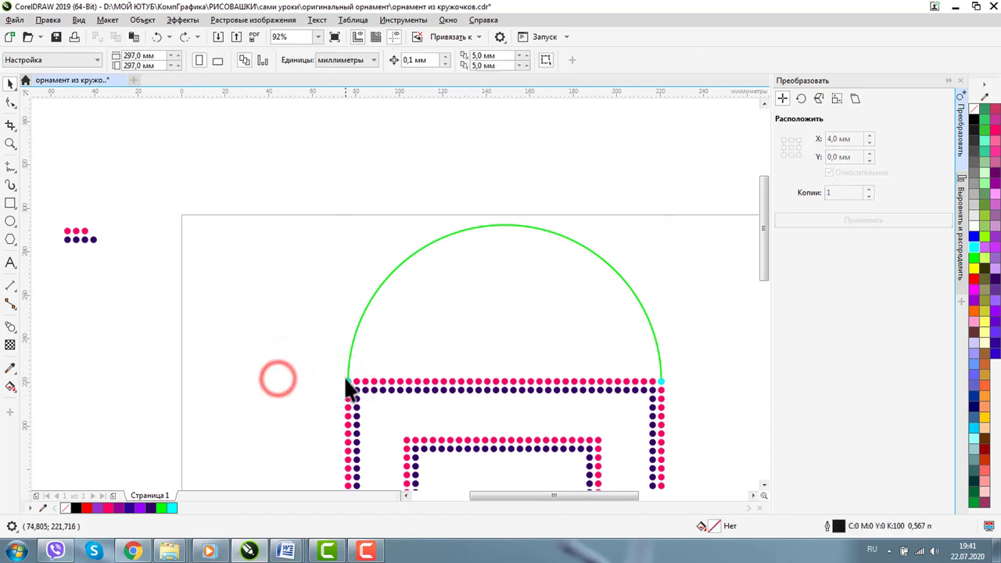
click(344, 381)
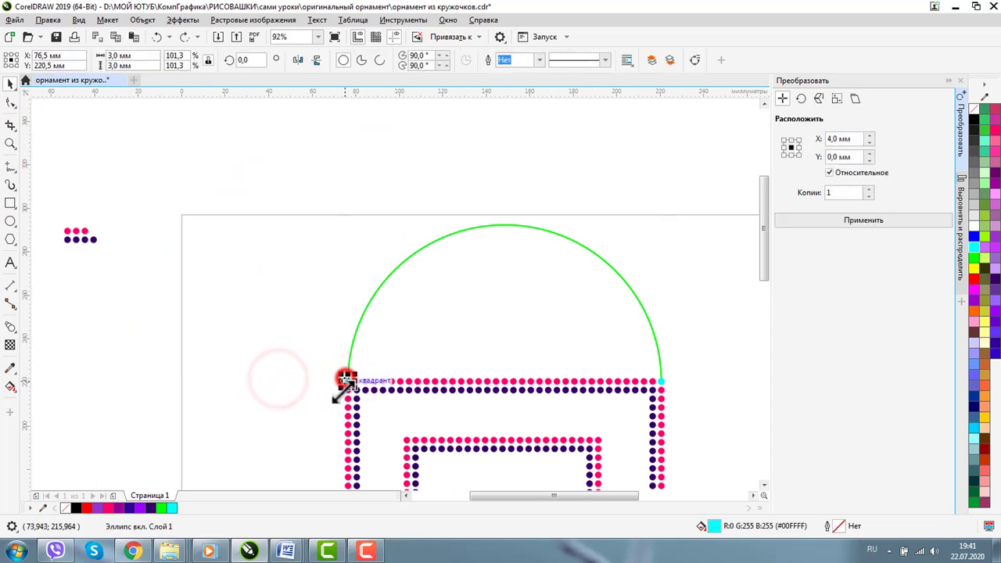
shift+click(661, 382)
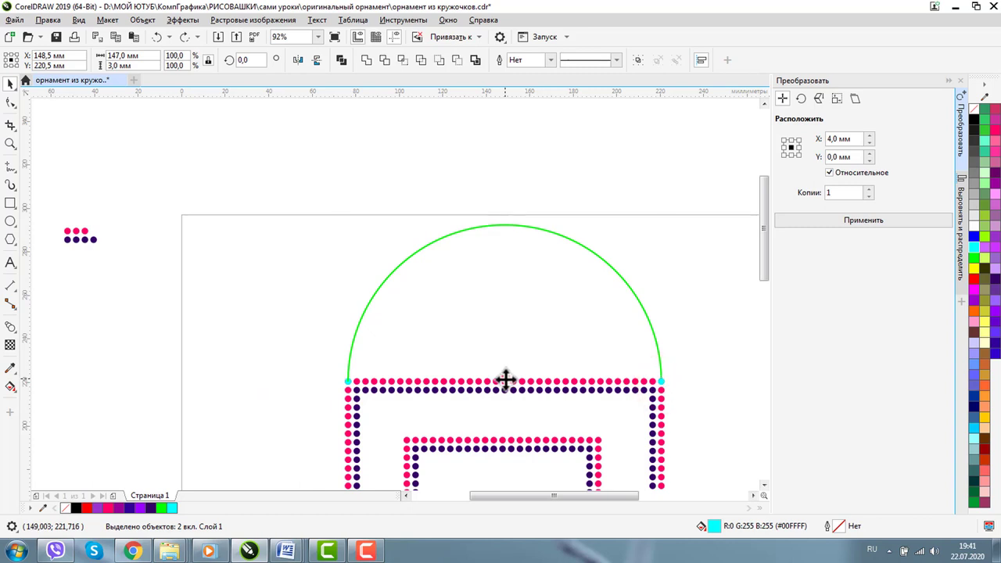
drag(506, 381, 493, 162)
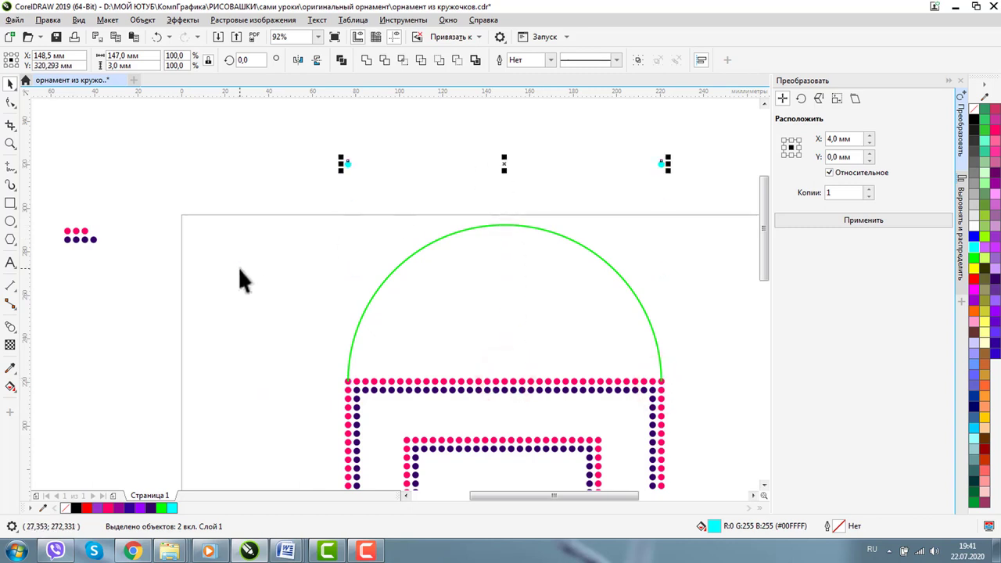
click(240, 269)
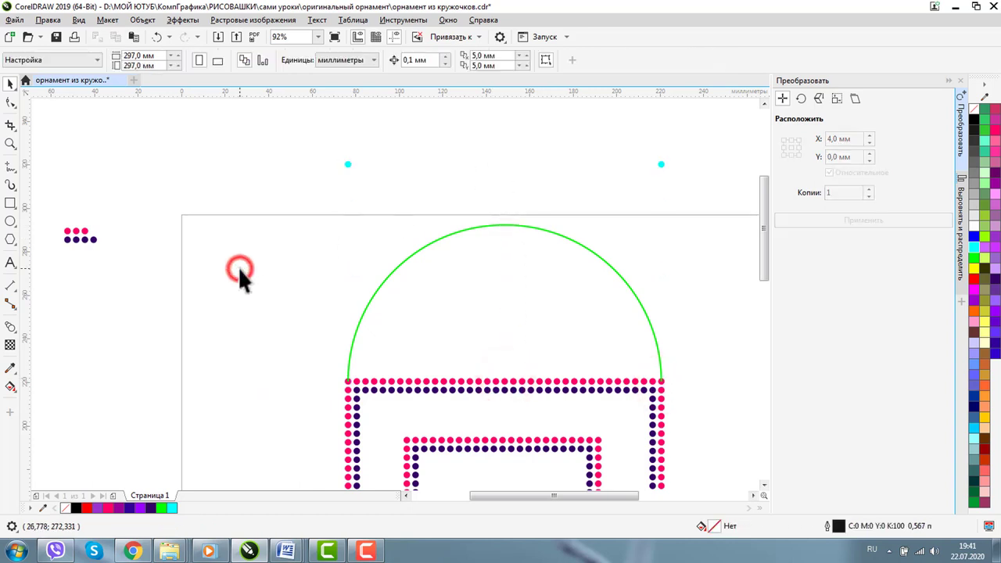
- Blend the two cyan circles above the arc into a straight row with 30 steps
click(10, 329)
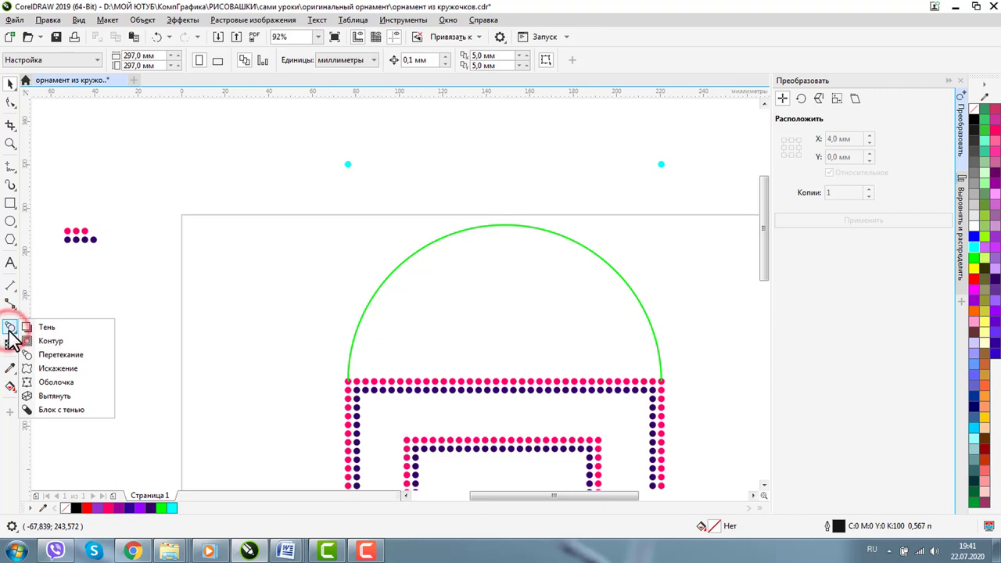
click(50, 356)
click(347, 164)
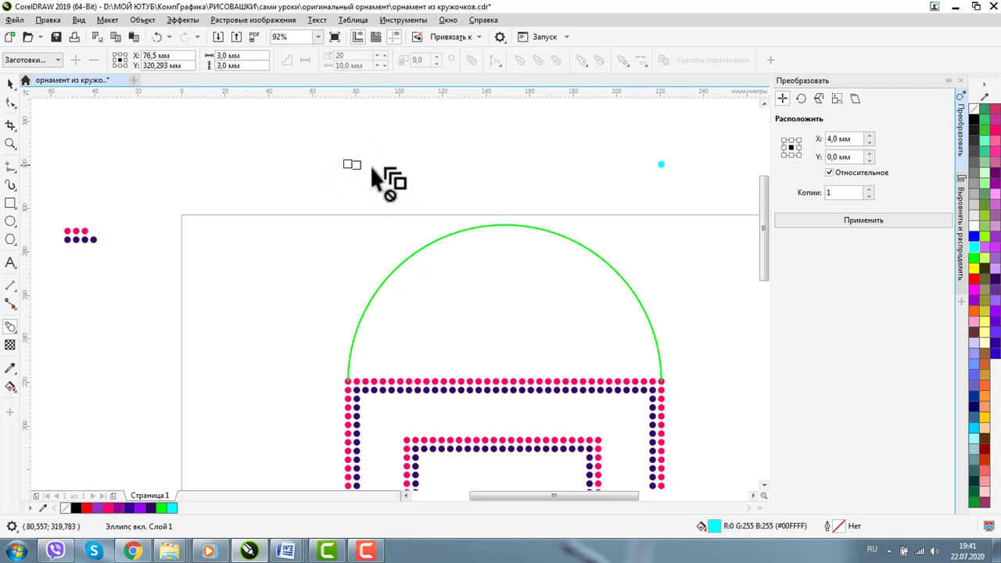
drag(370, 165, 661, 161)
click(11, 83)
click(183, 187)
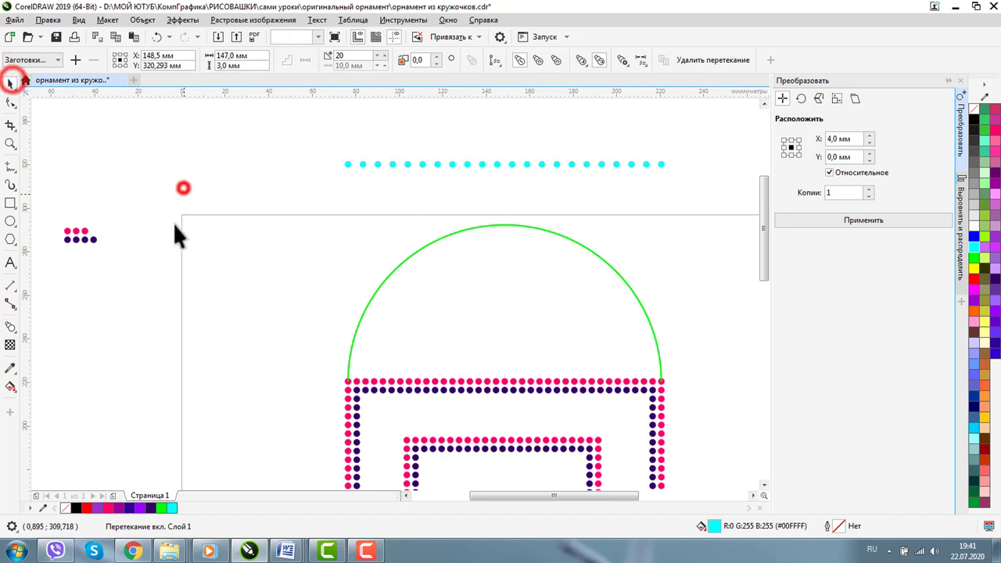
click(531, 165)
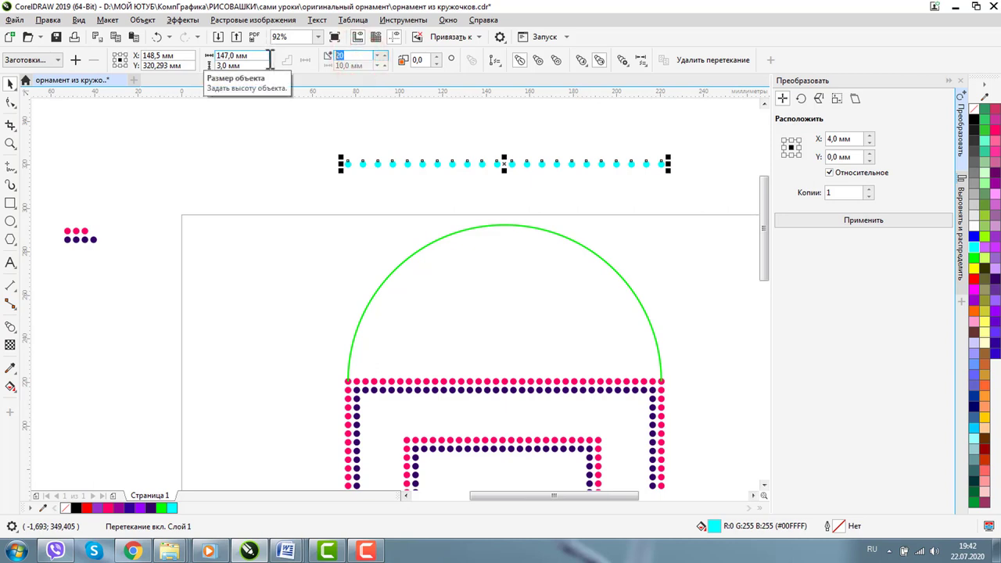
key(Return)
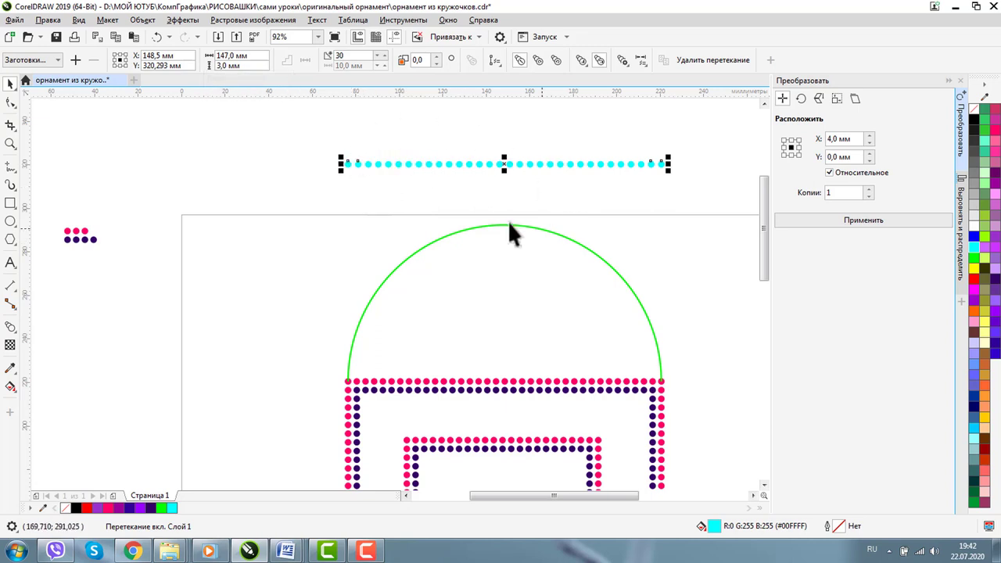
- Attach the cyan blend to a new path, using the green arc as that path
click(498, 64)
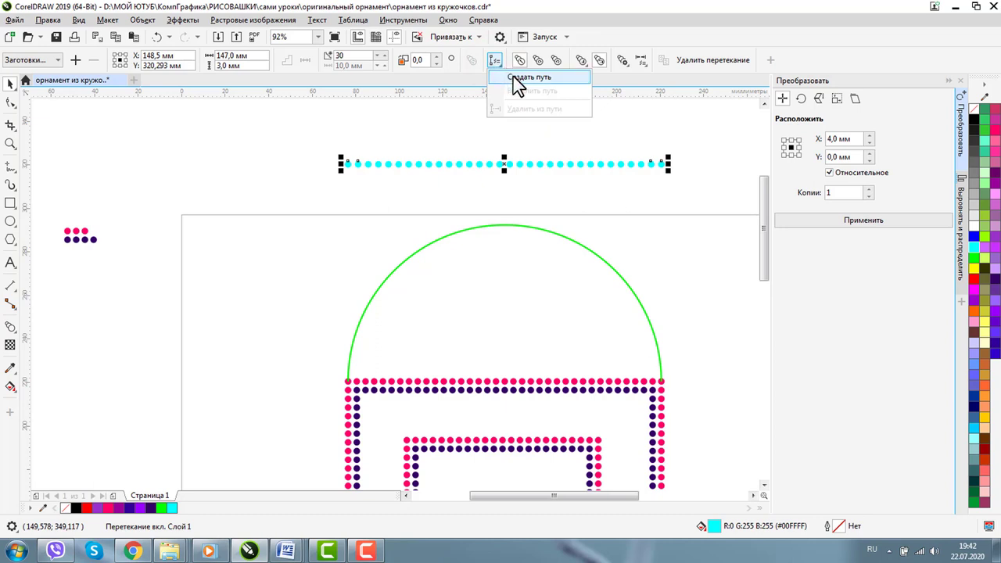
click(516, 78)
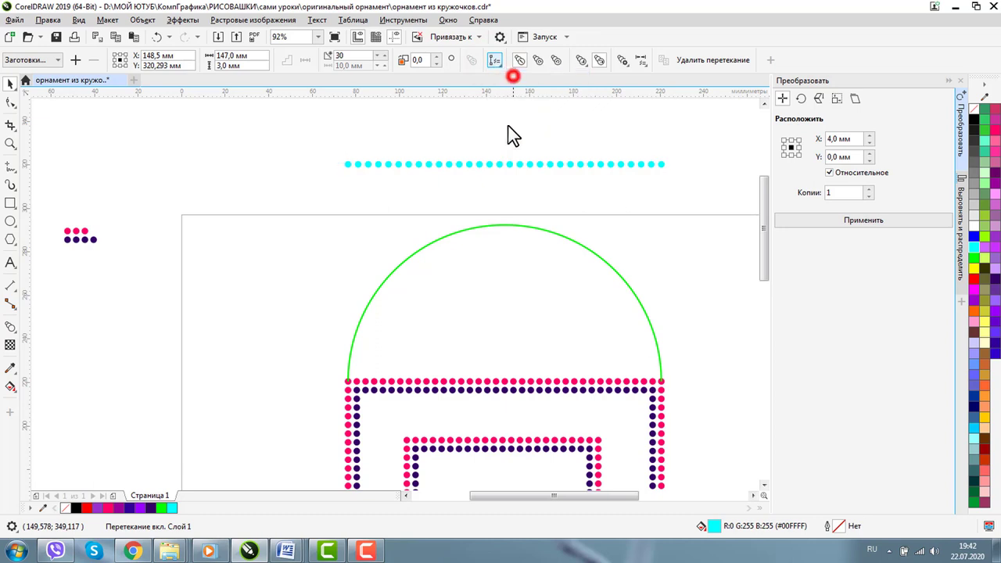
click(501, 222)
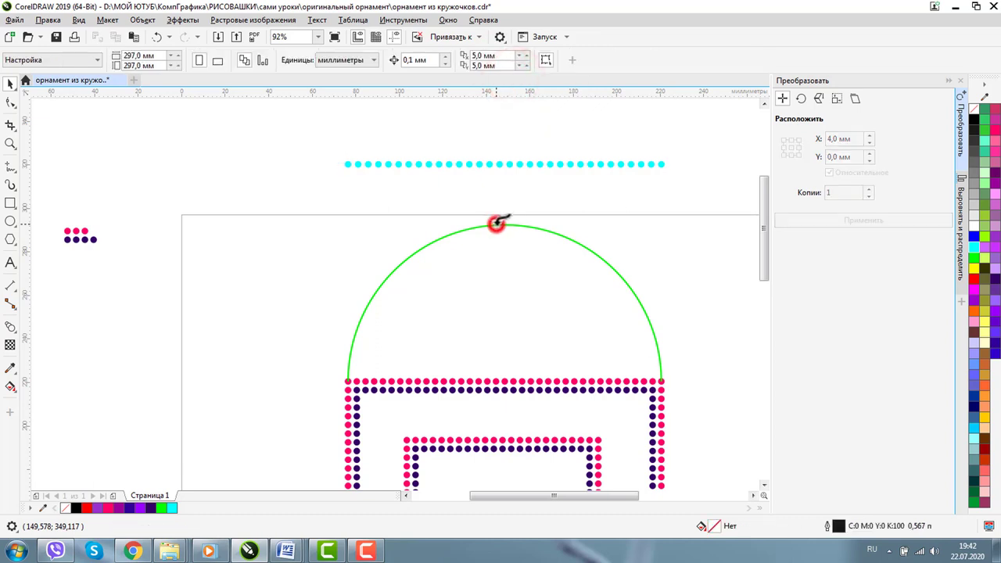
- Stretch the blend along the whole arc by moving its end circles onto the large frame's upper-left and upper-right corner circles
click(11, 144)
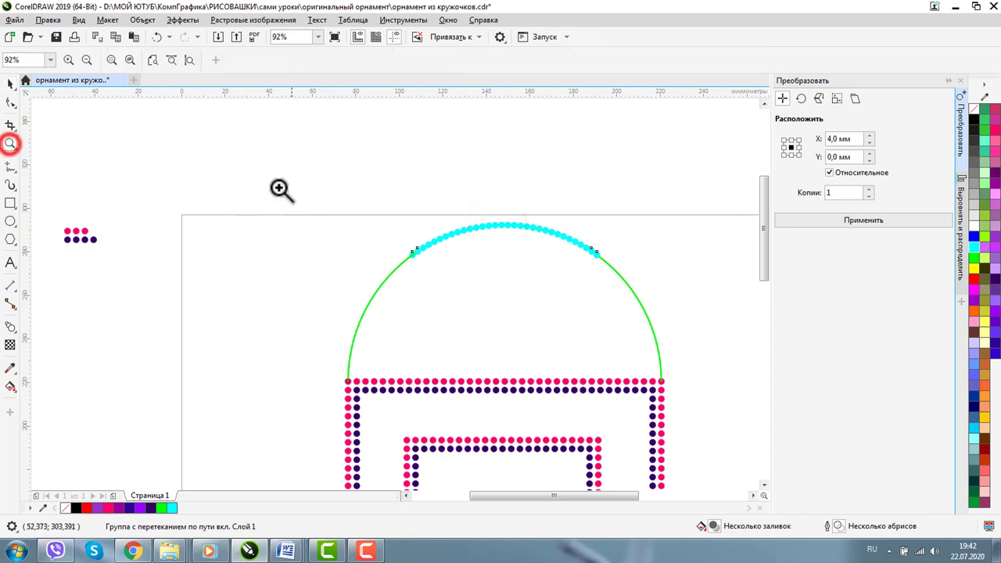
drag(297, 222, 729, 433)
click(10, 85)
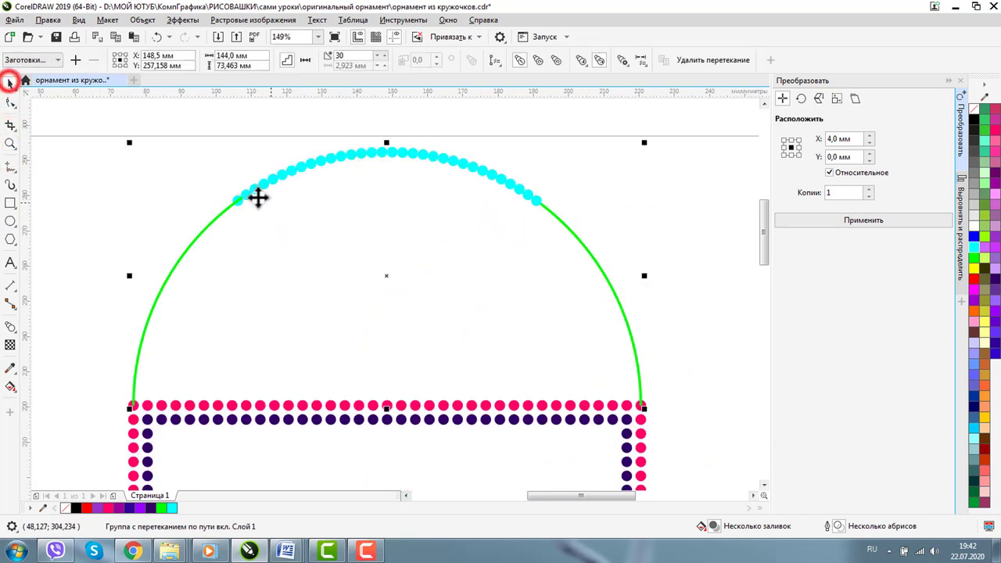
click(201, 168)
click(238, 204)
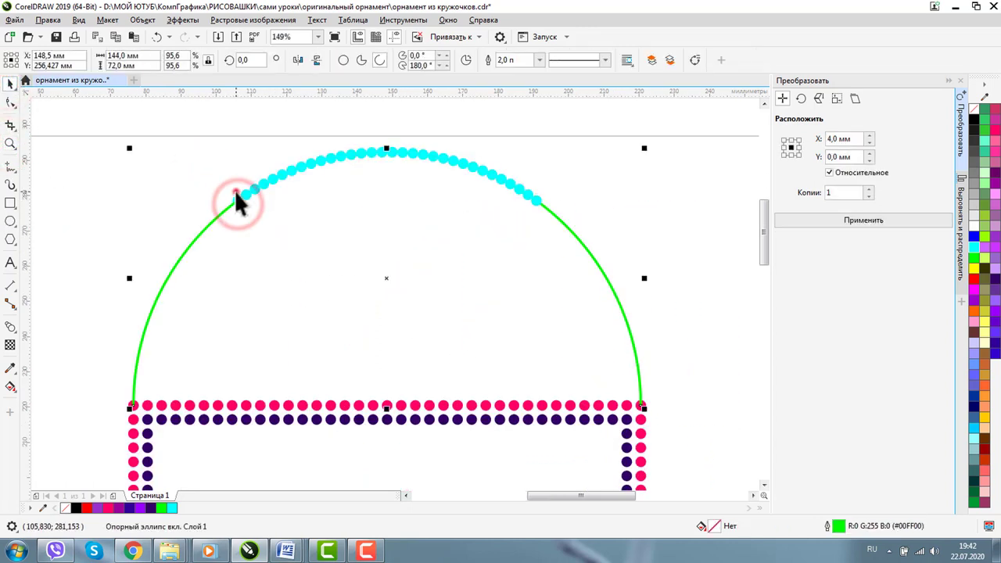
click(235, 197)
click(236, 195)
drag(237, 200, 146, 405)
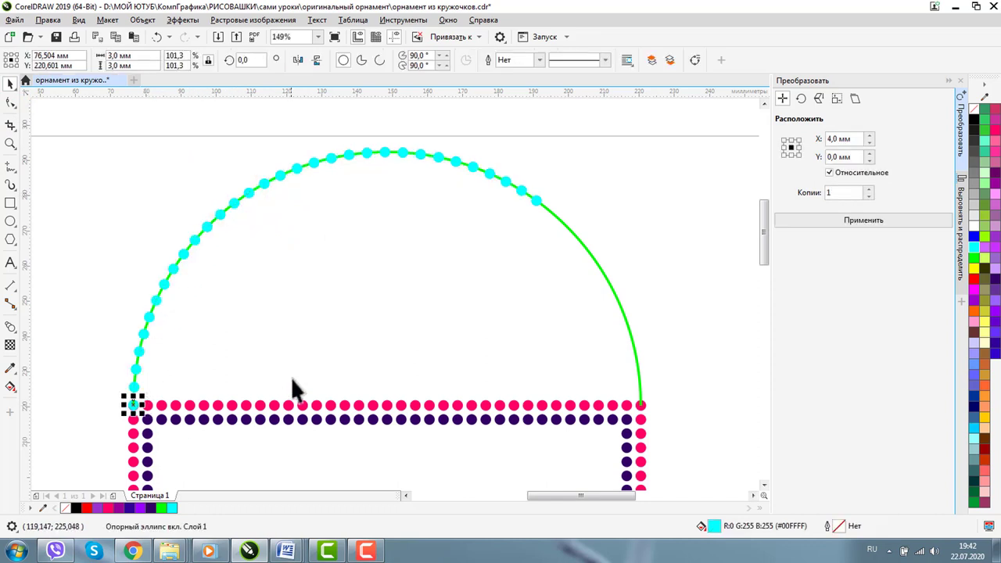
drag(536, 200, 642, 405)
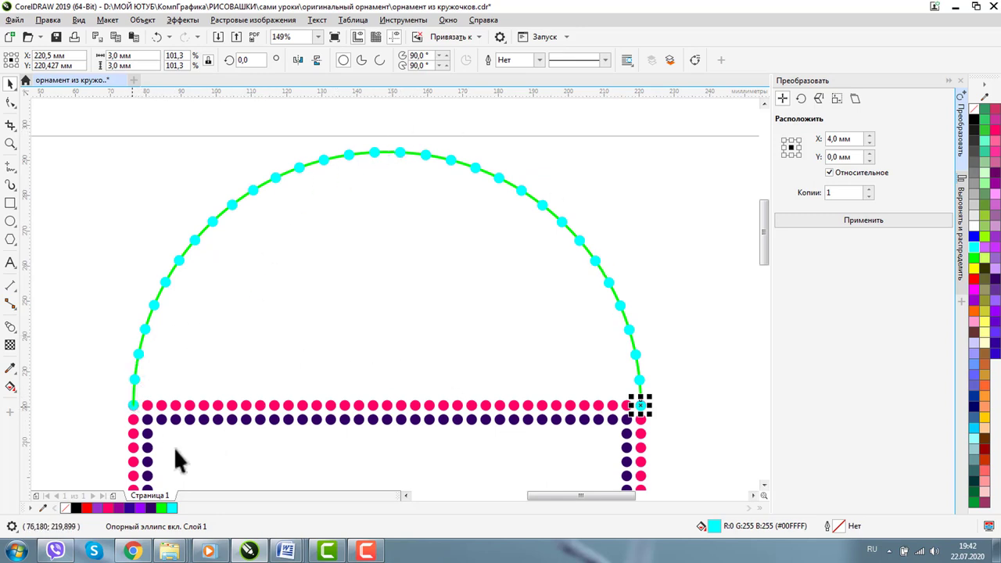
- Try 50 steps for the cyan blend along the arc and settle on 53 steps
click(324, 159)
click(355, 56)
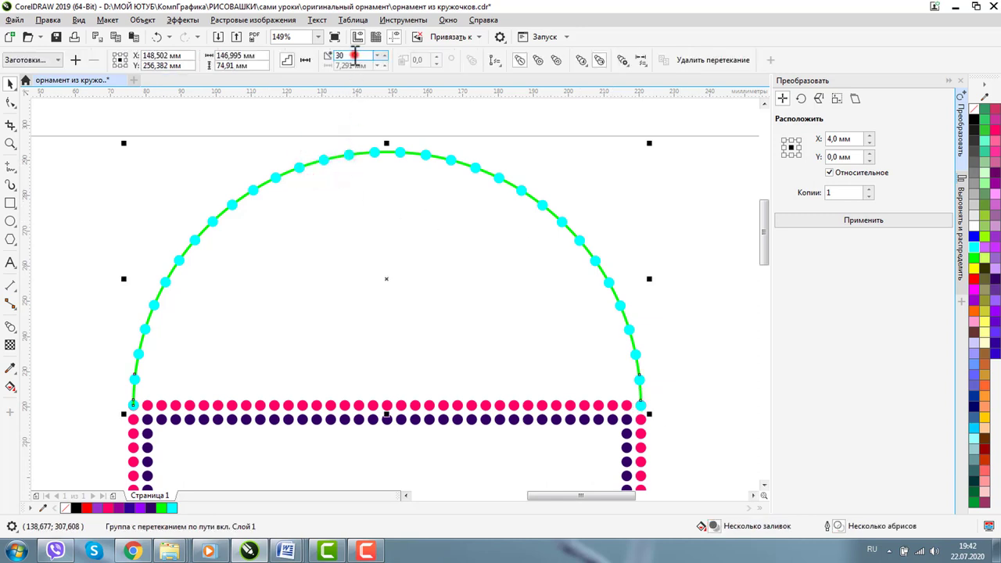
text(50)
key(Return)
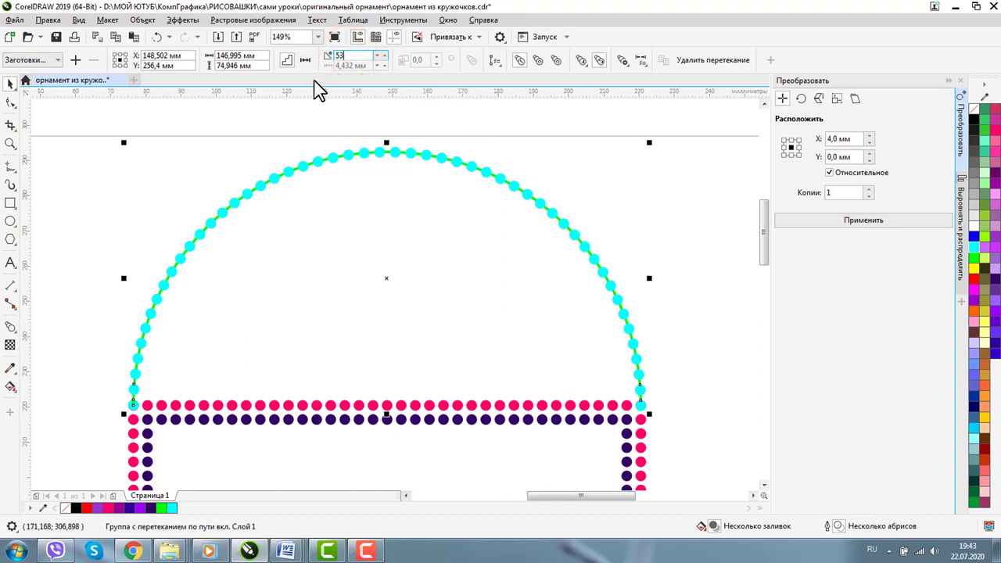
key(Return)
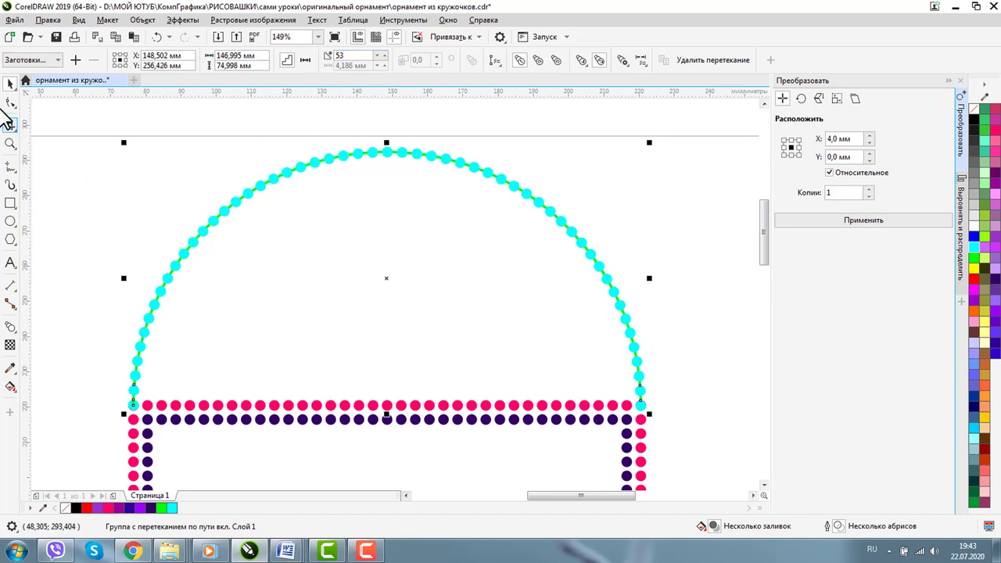
click(133, 206)
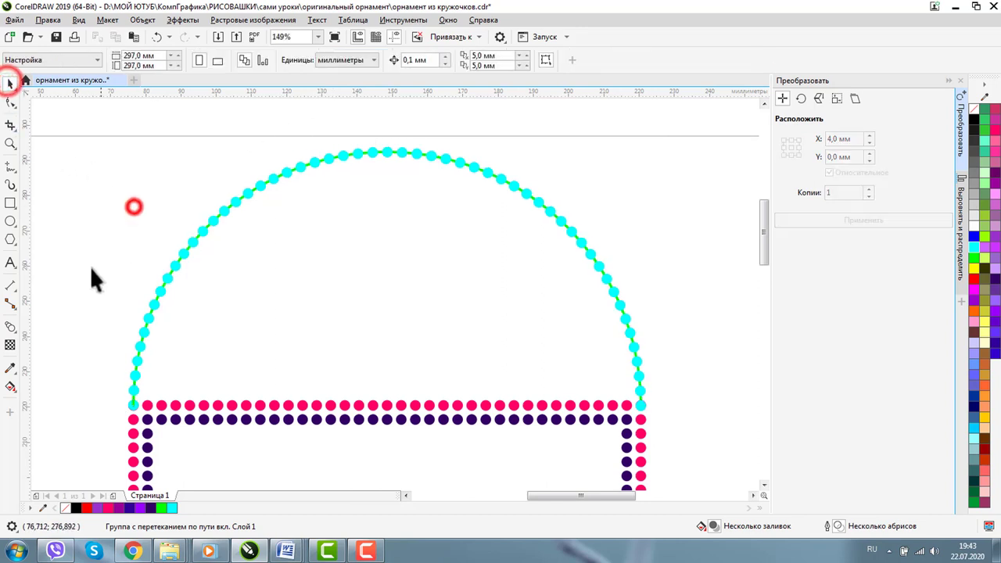
- Break the cyan blend group apart from its green arc path
click(7, 145)
click(87, 62)
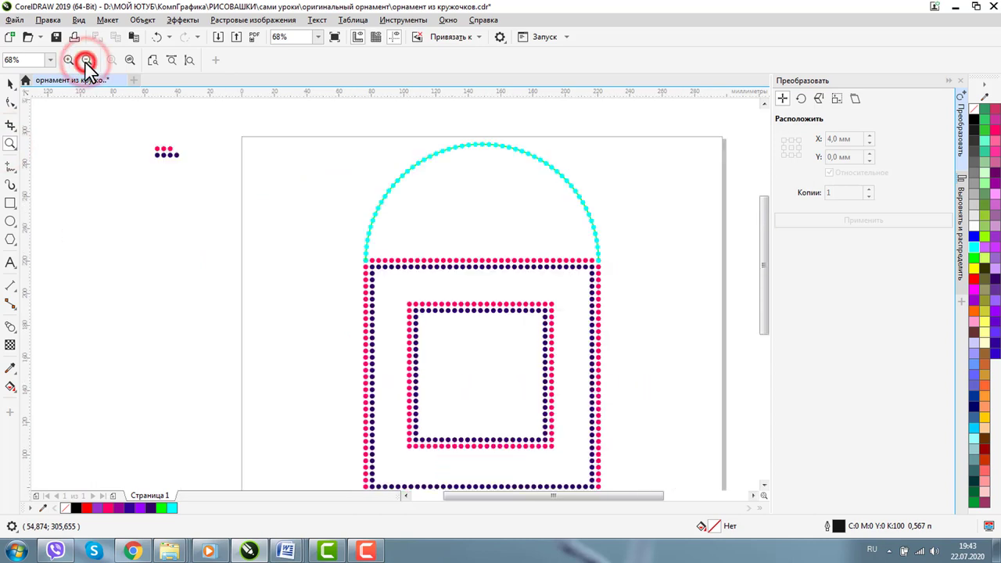
click(87, 62)
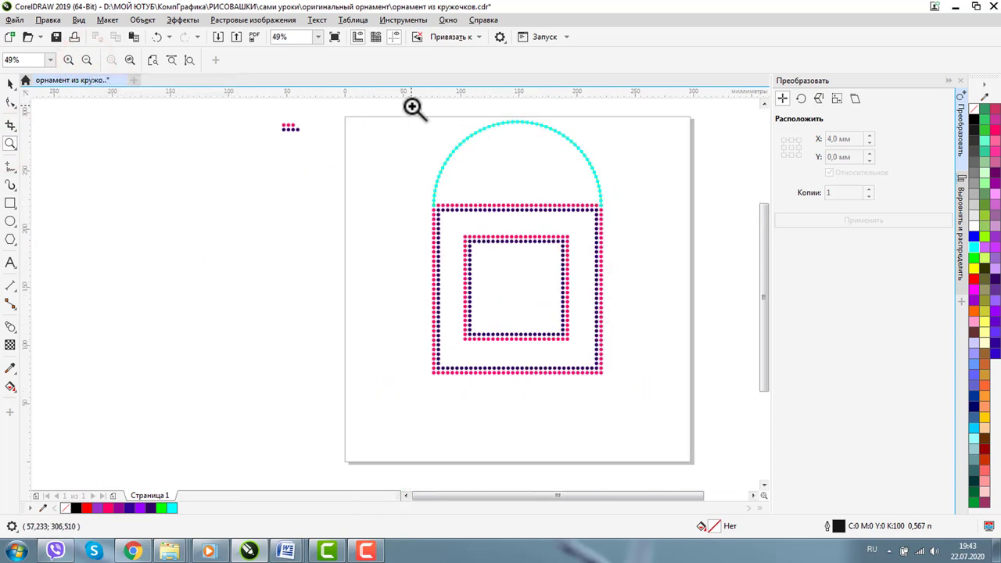
drag(404, 110, 657, 237)
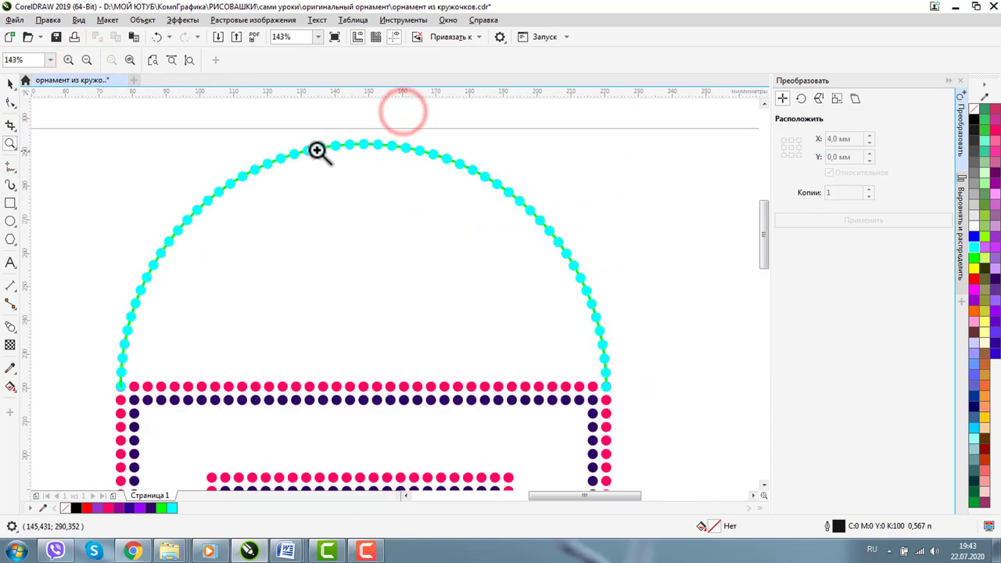
click(10, 83)
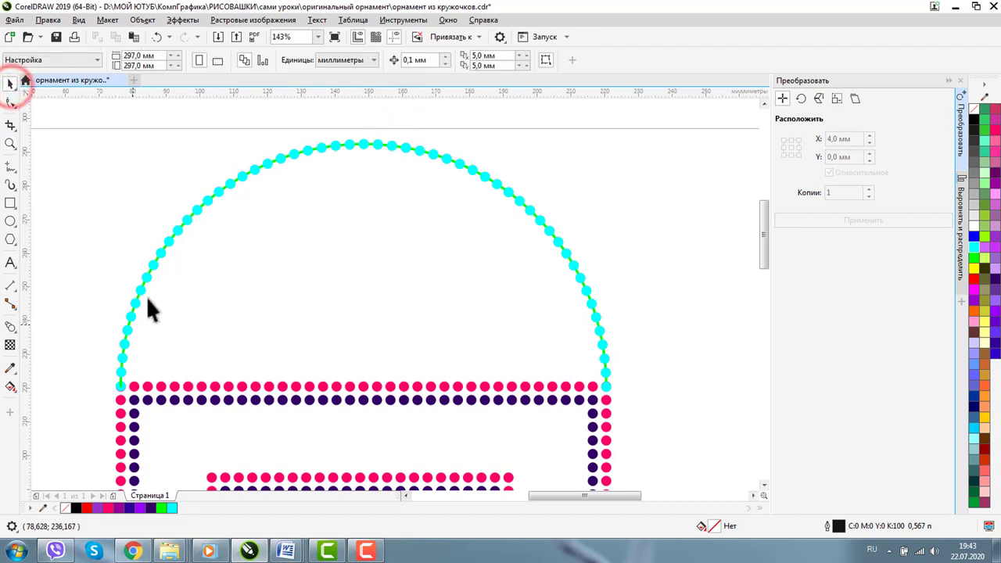
right_click(450, 160)
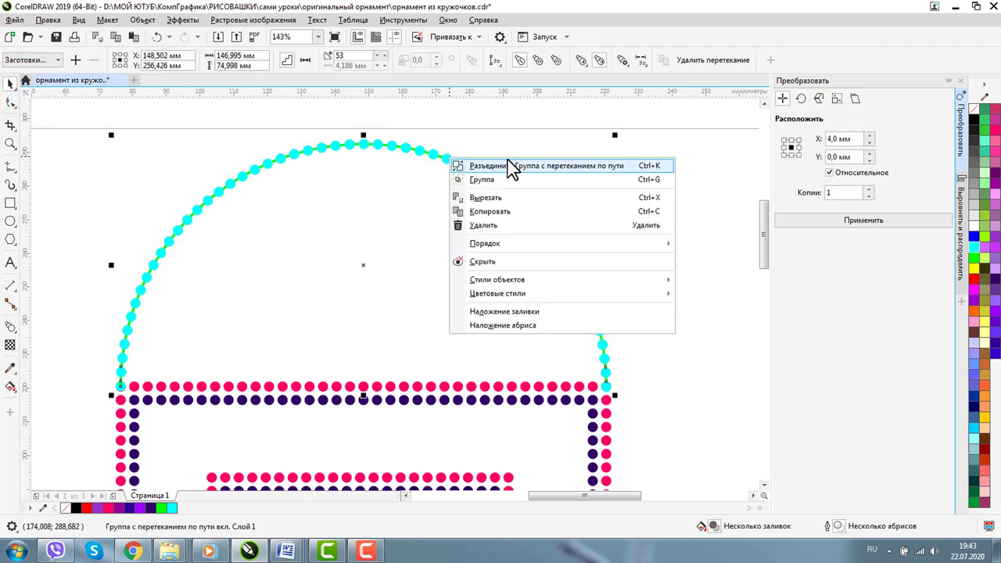
click(566, 166)
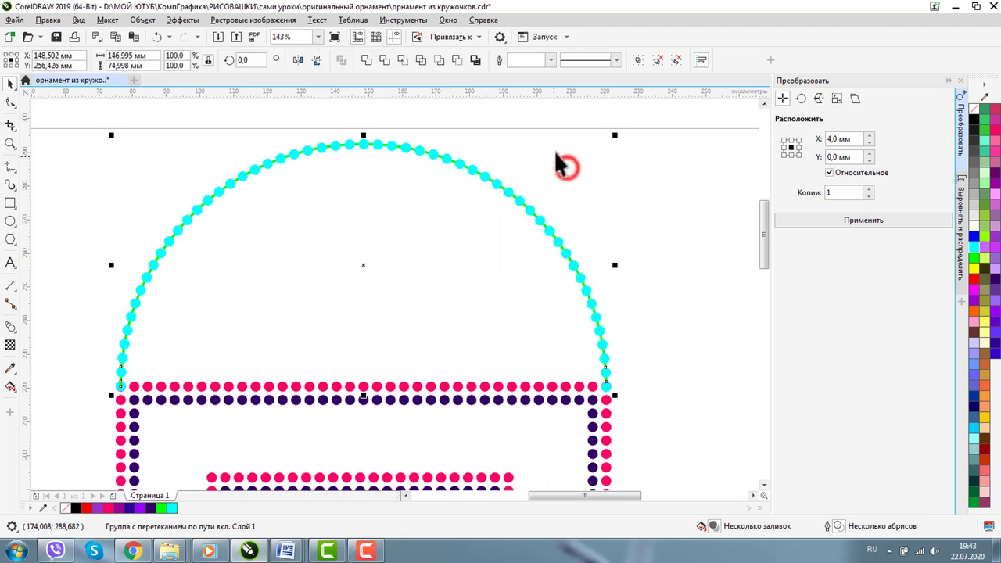
- Delete the green arc line beneath the cyan circles, picking it near the large frame's upper-left corner
click(10, 143)
drag(91, 330, 206, 421)
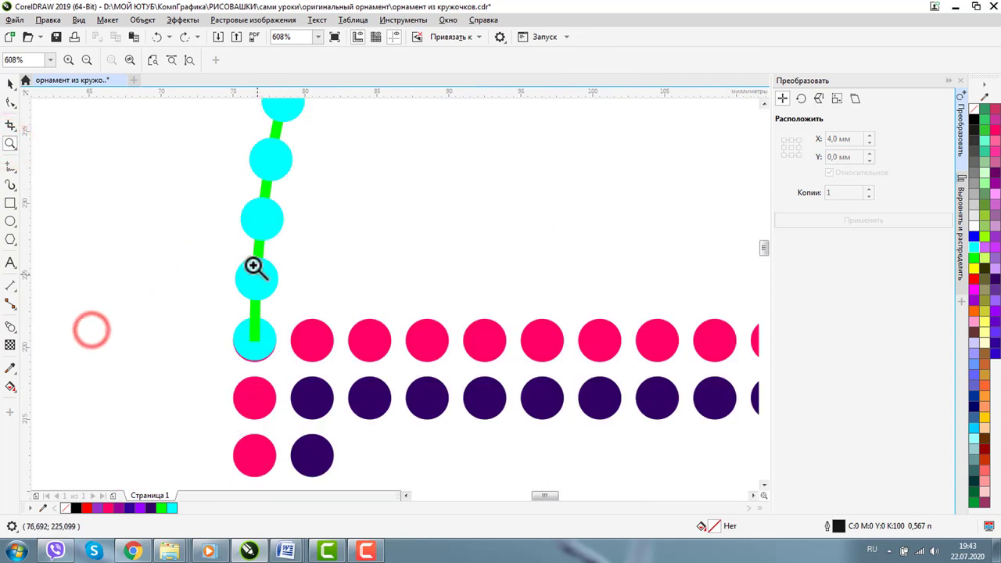
click(9, 84)
click(105, 284)
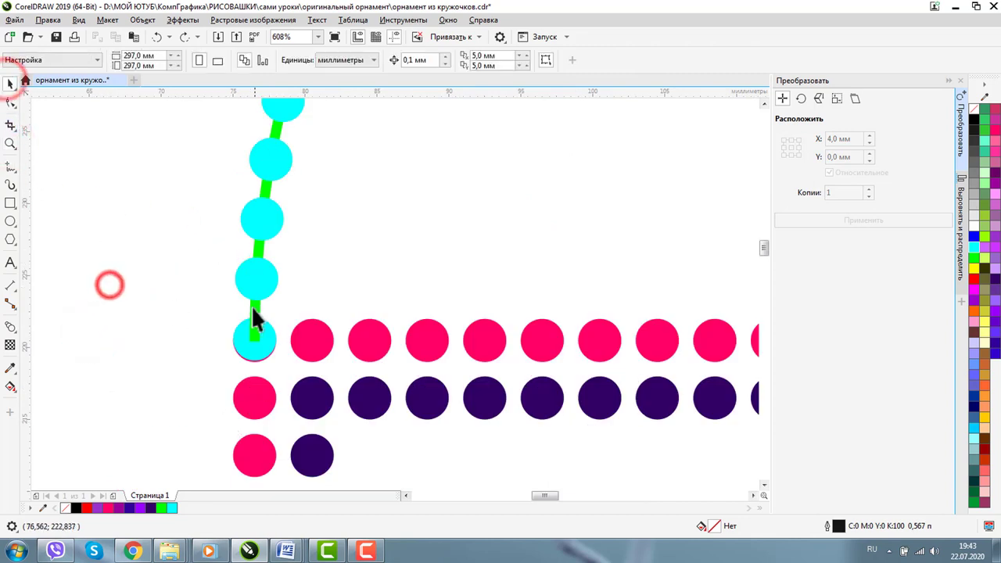
click(251, 306)
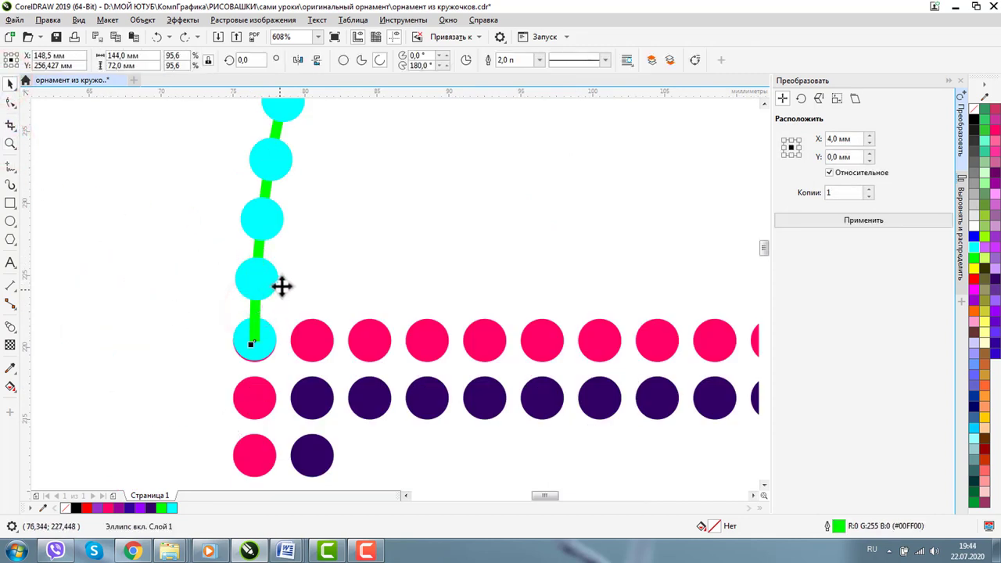
key(Delete)
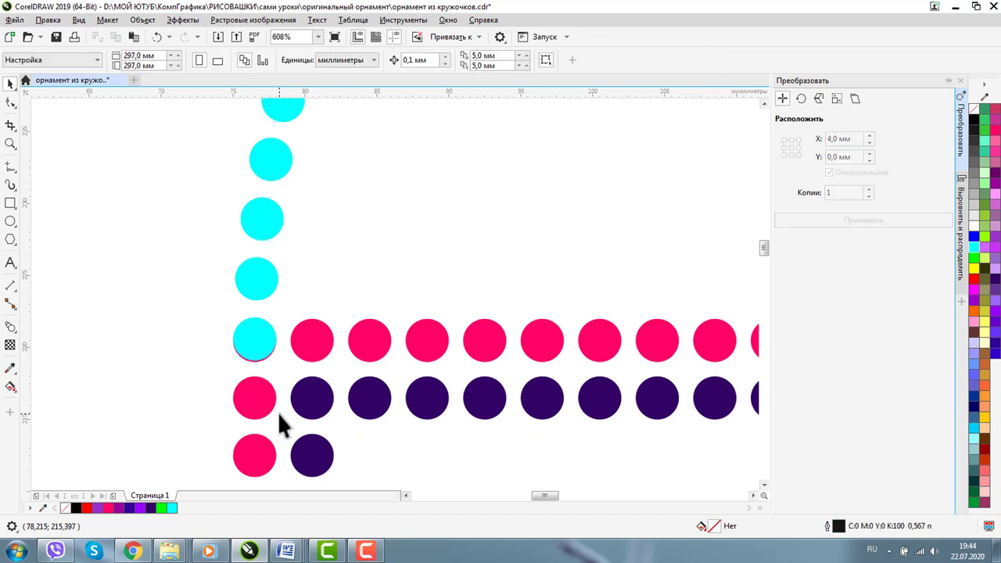
- Delete the two cyan end circles that overlap the large frame's upper-left and upper-right corner circles
click(251, 336)
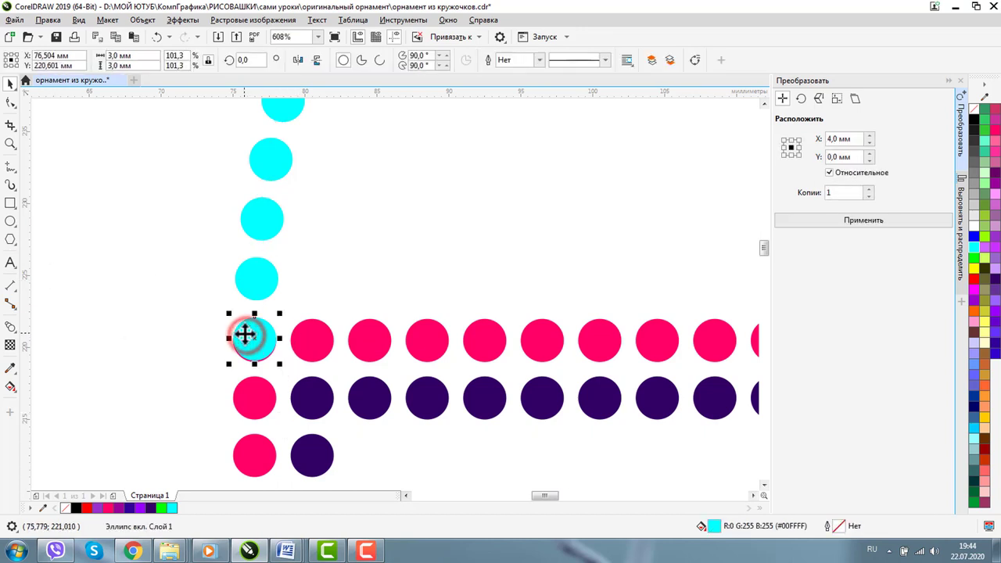
key(Delete)
click(11, 144)
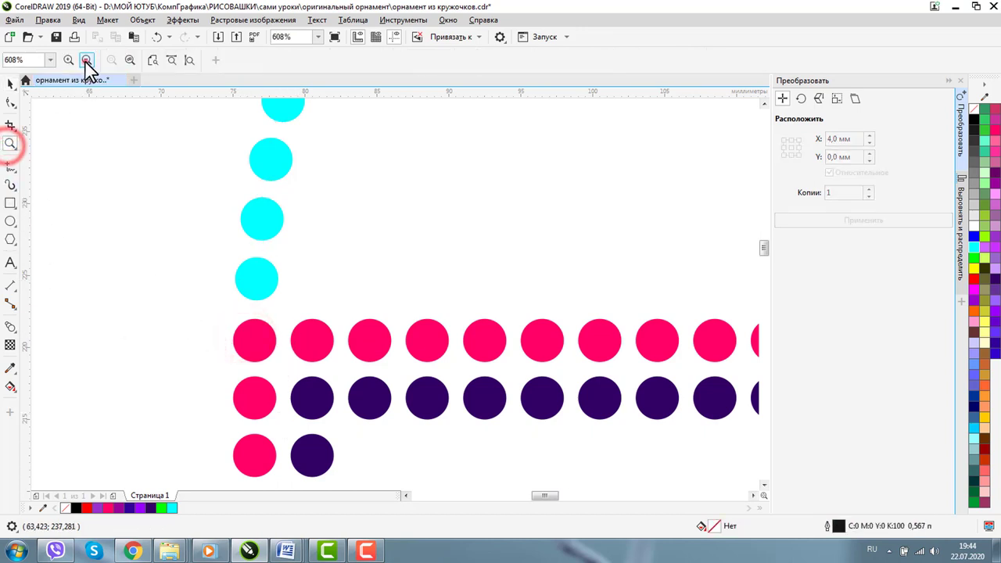
click(86, 61)
click(586, 370)
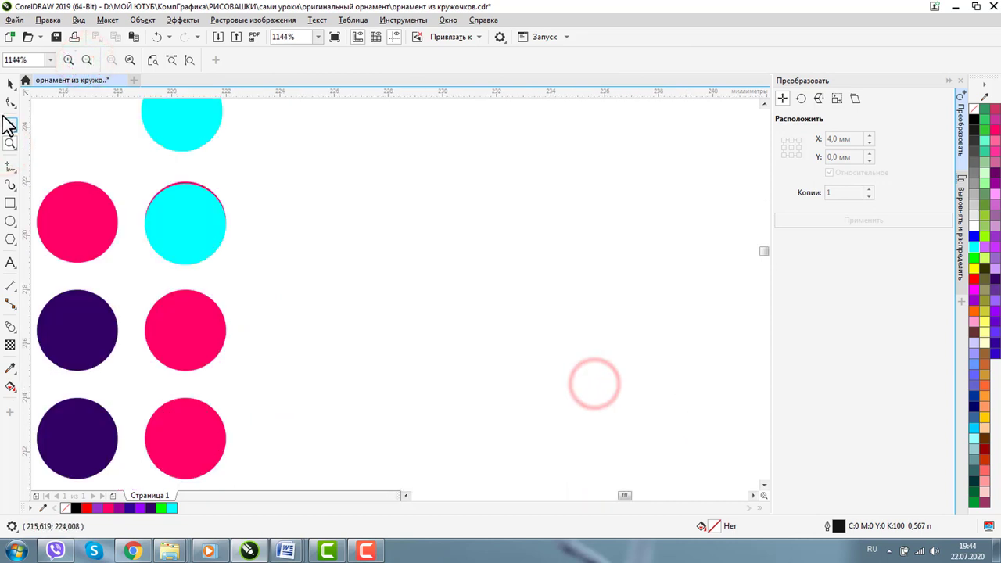
click(10, 84)
click(192, 208)
key(Delete)
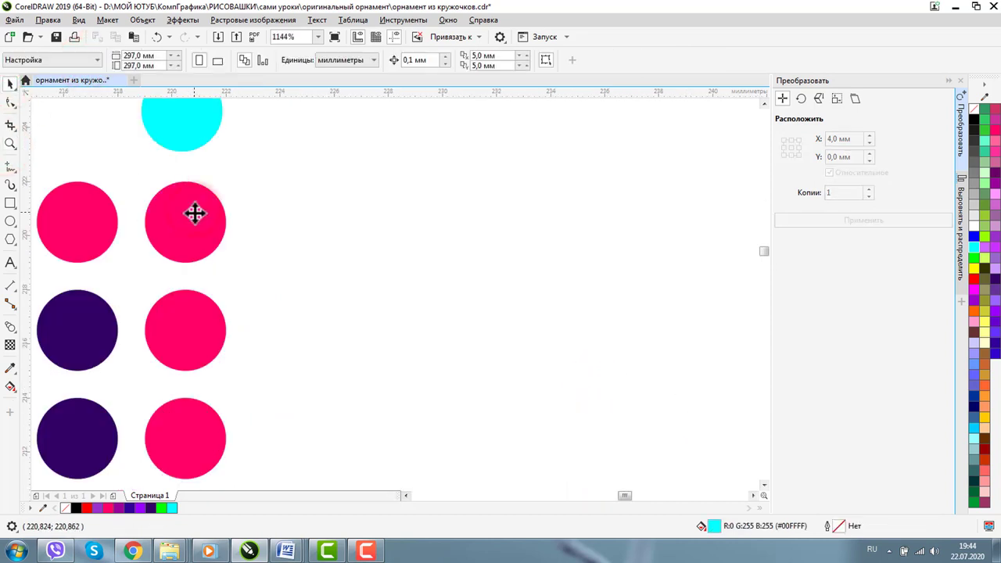
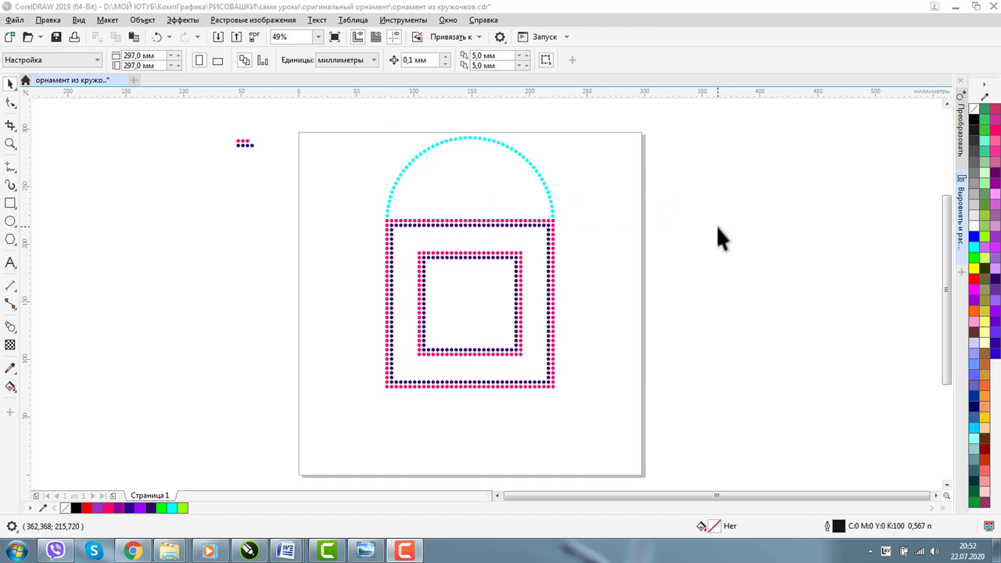
- Set the page size to 300 mm wide and 300 mm high
click(217, 233)
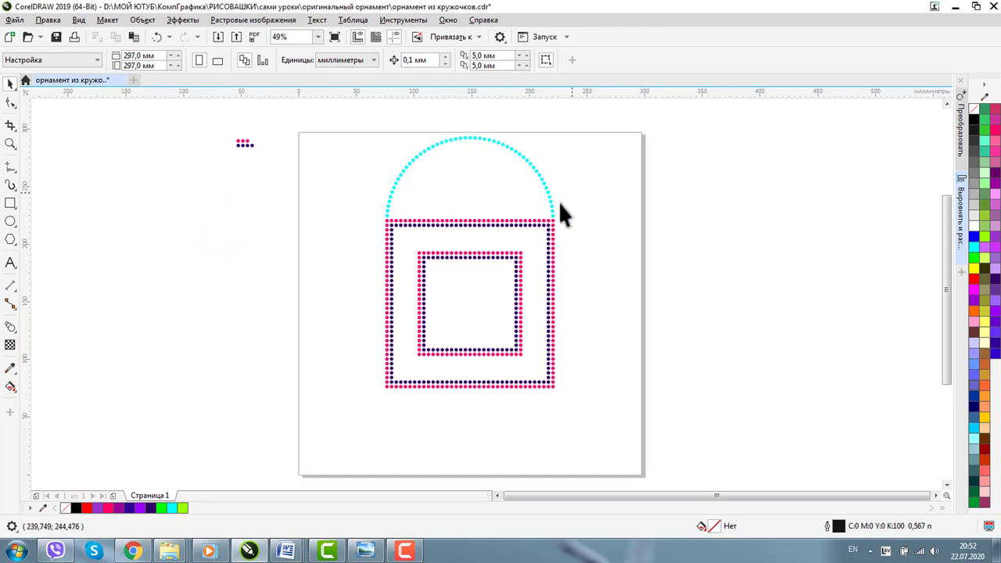
double_click(134, 54)
text(300)
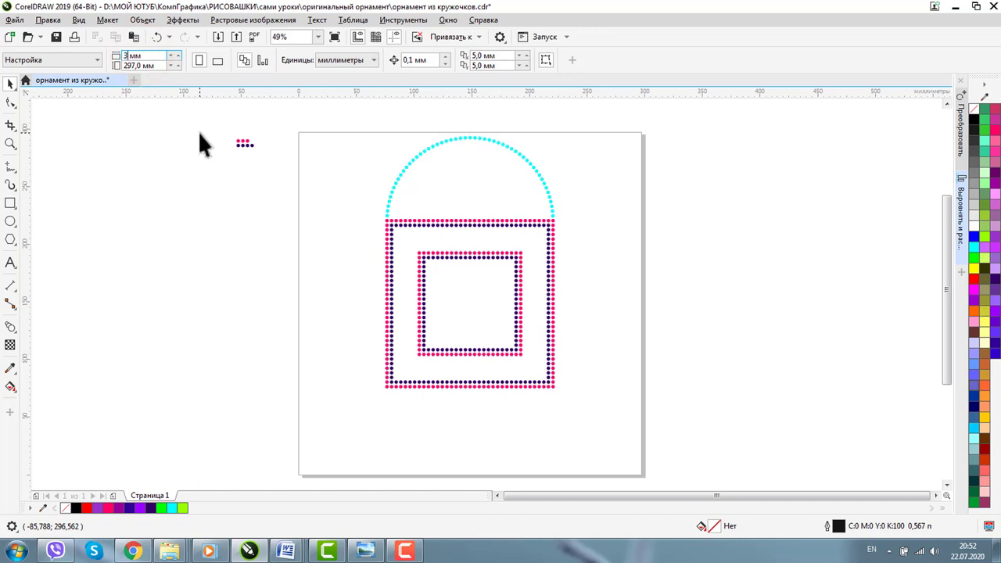
key(Return)
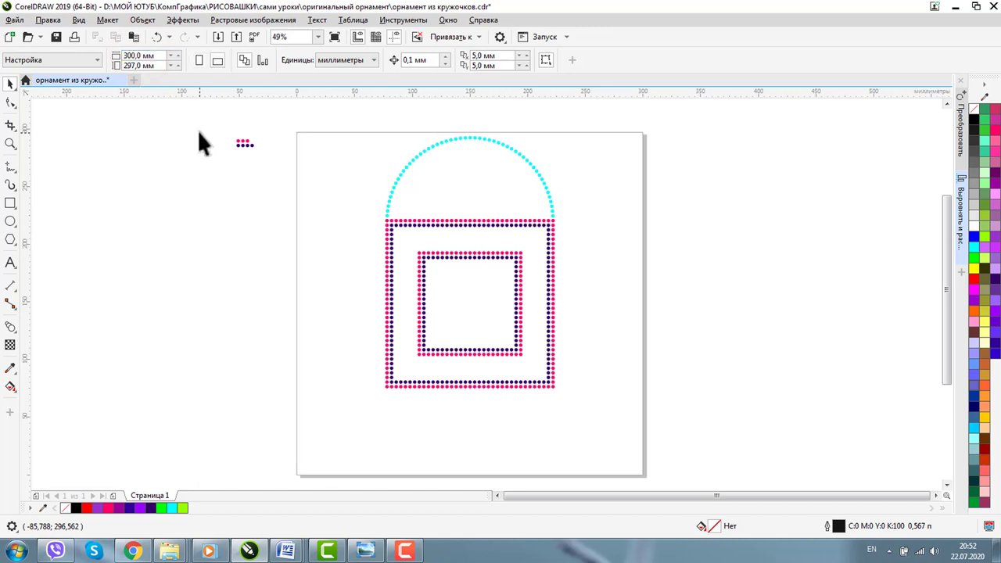
double_click(141, 66)
text(30)
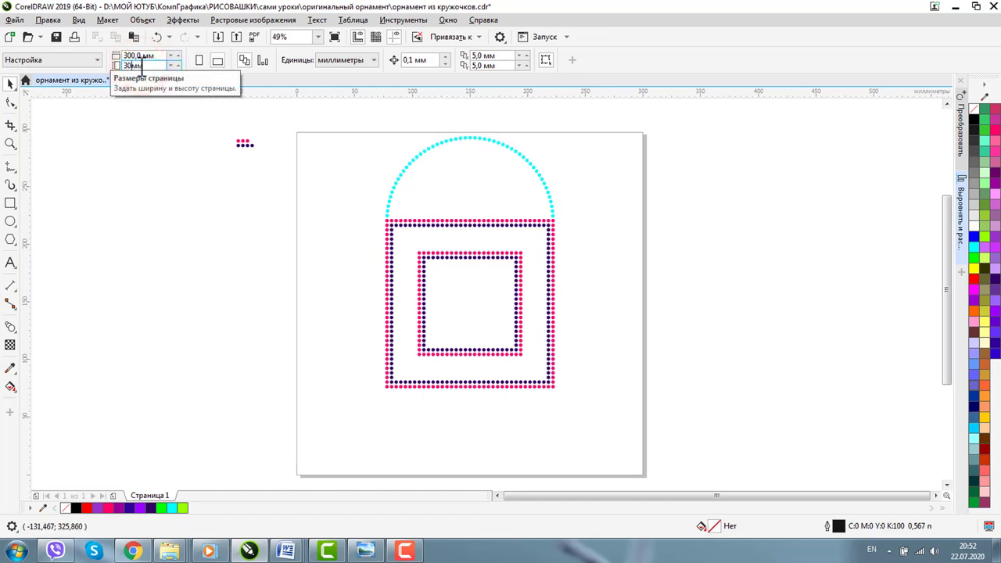
text(0)
key(Return)
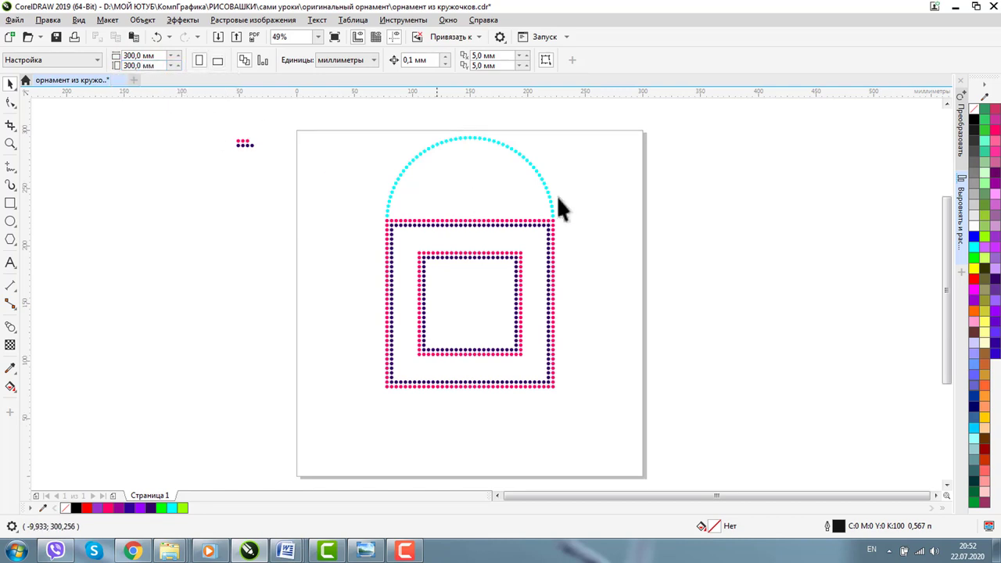
- Open the guideline settings and add a horizontal guideline at y = 150 mm
click(448, 20)
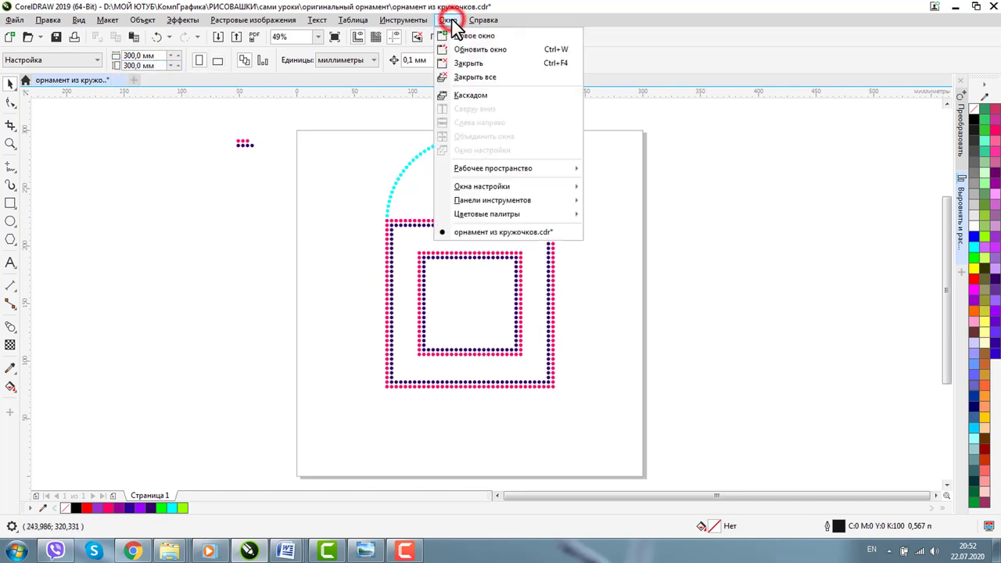
mouse_move(469, 196)
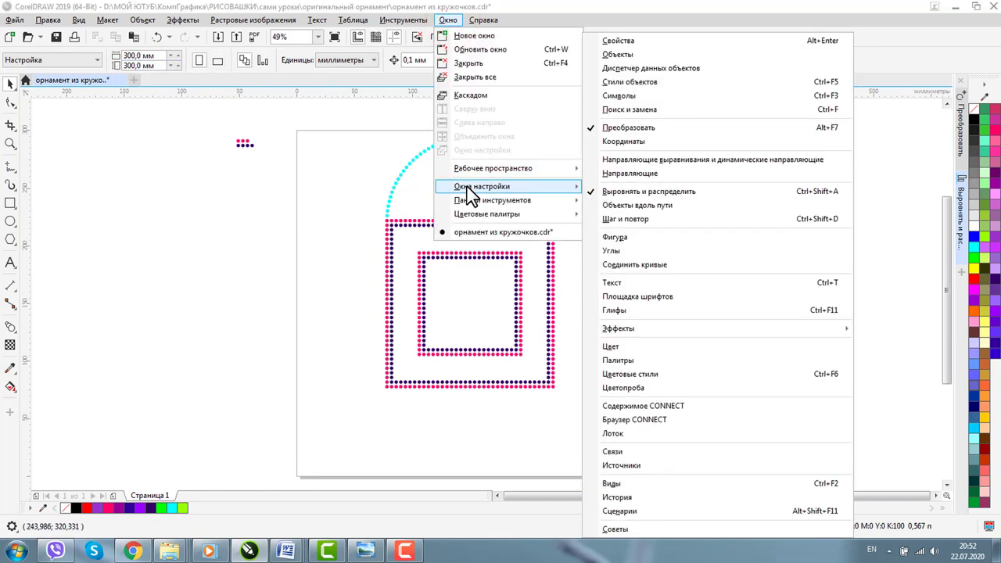
click(642, 174)
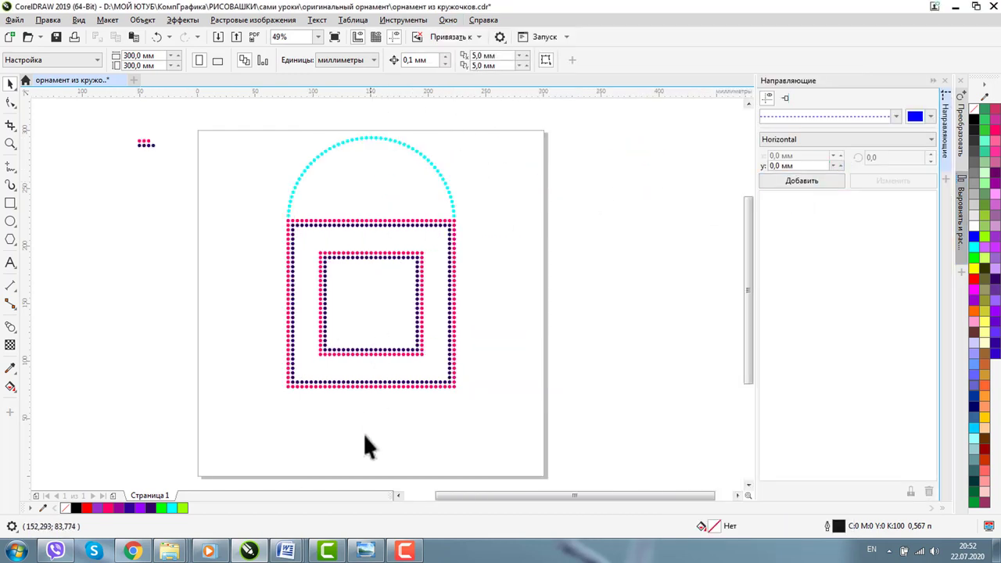
double_click(782, 165)
text(150)
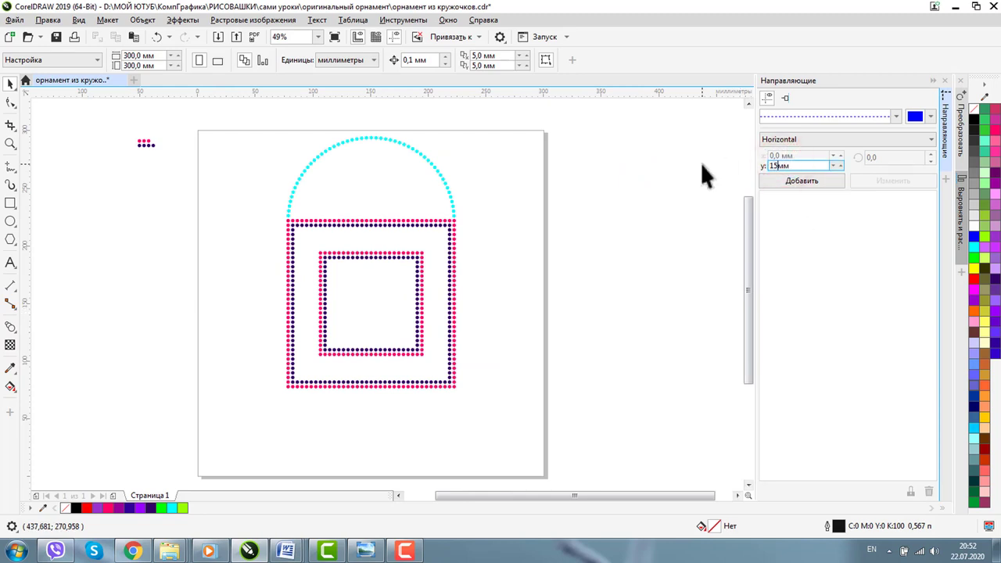
click(796, 183)
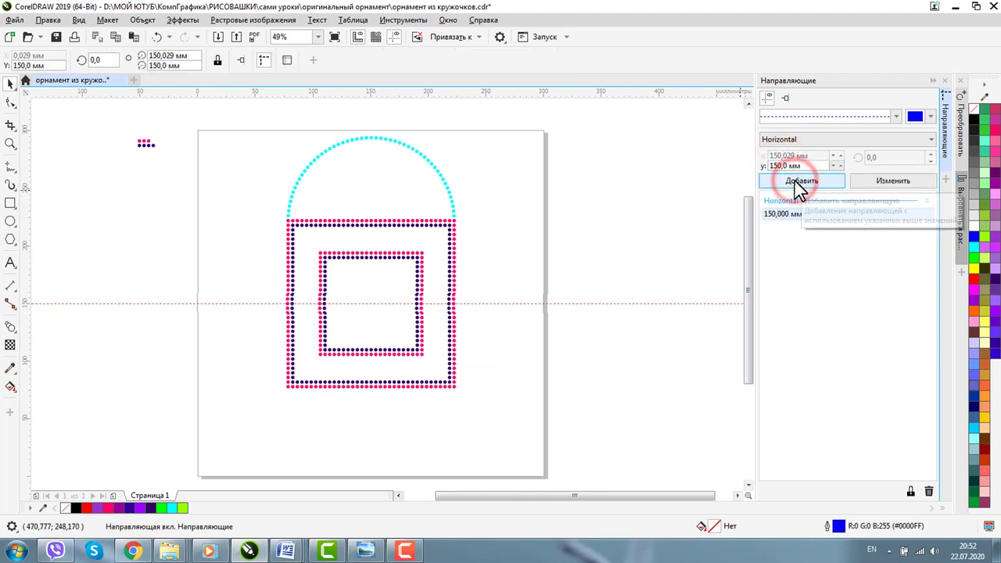
- Add a vertical guideline at x = 150 mm
click(798, 140)
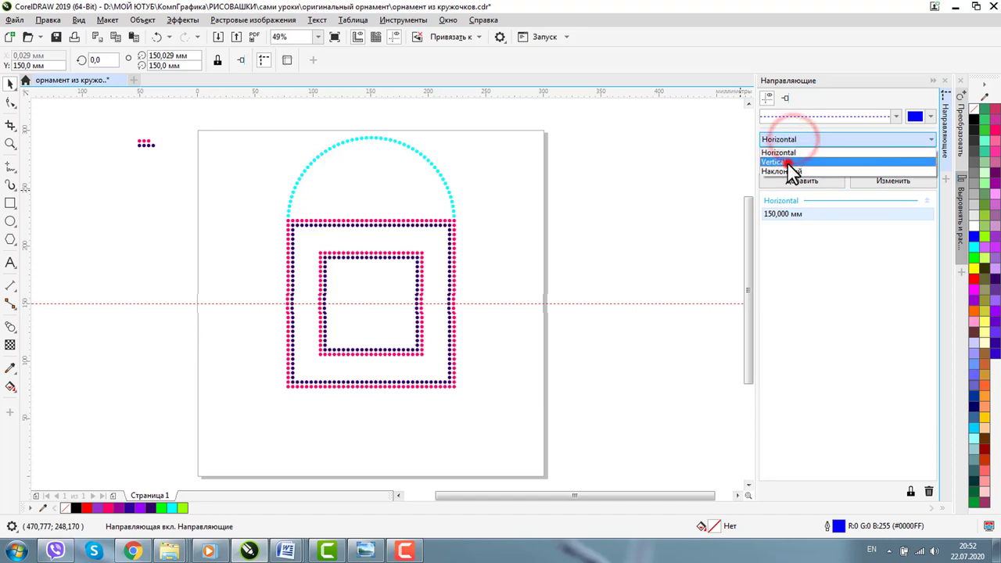
click(788, 161)
double_click(791, 156)
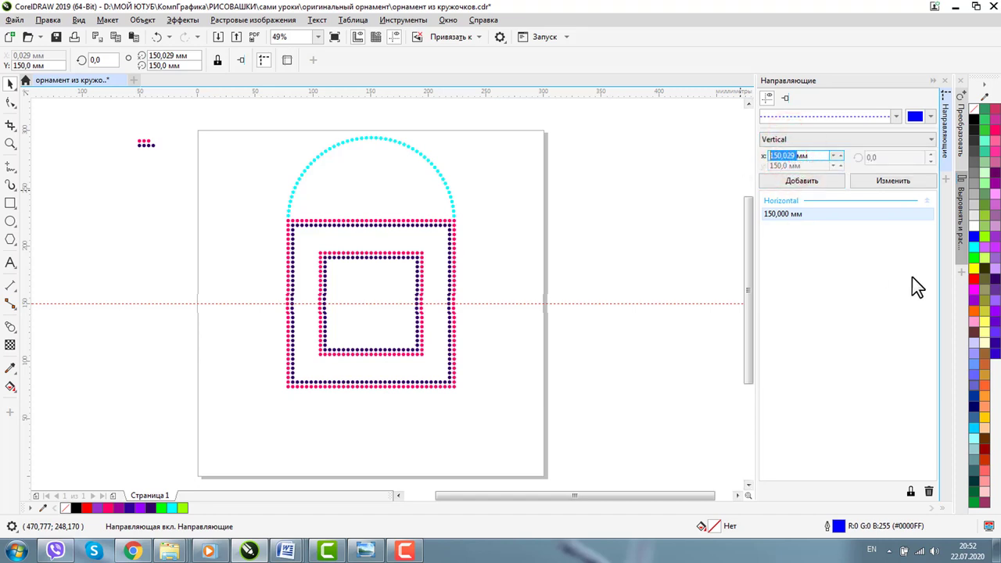
text(15)
click(781, 181)
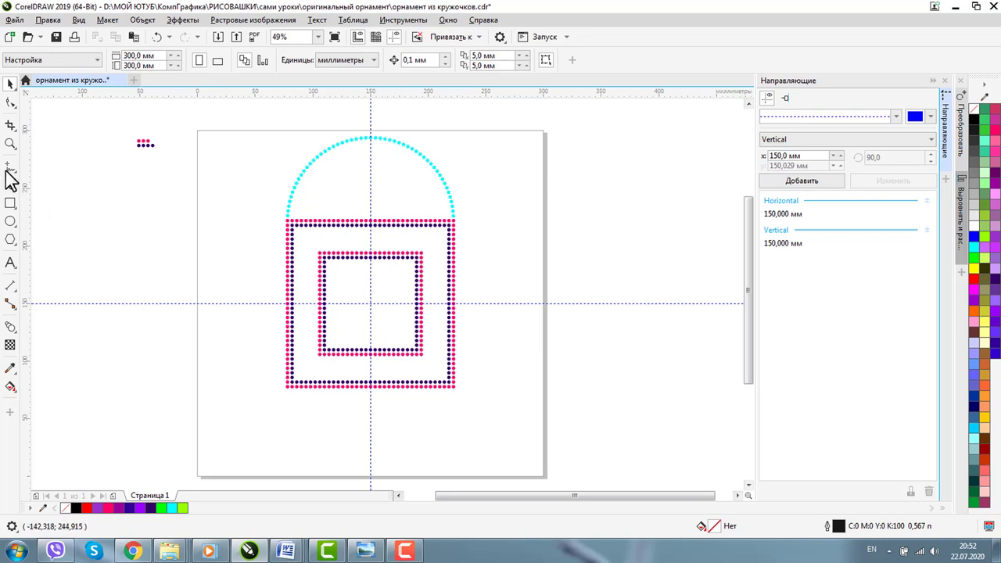
- Draw a small circle inside the cyan arc above the large frame and set its diameter to 3 mm
click(10, 143)
drag(247, 126, 532, 264)
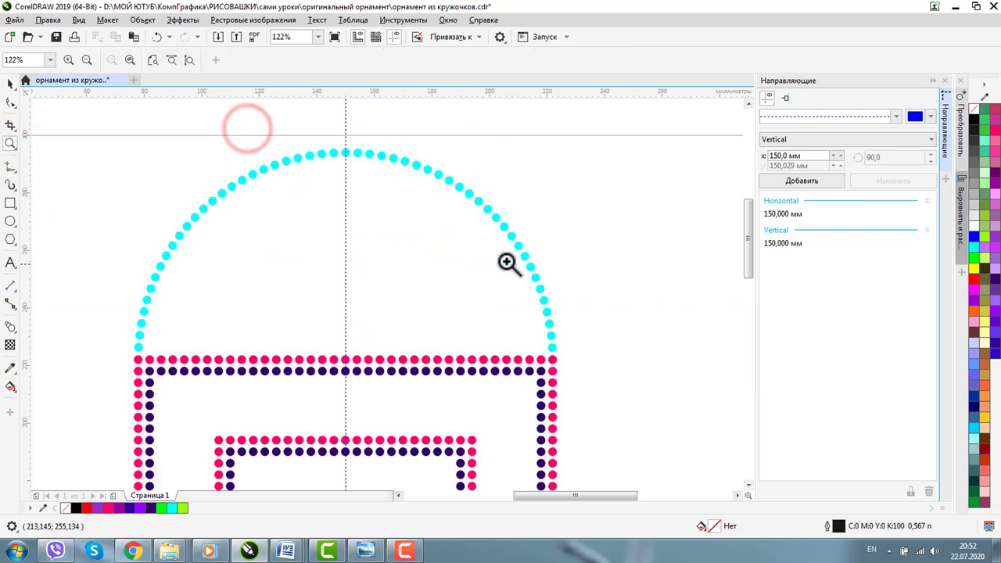
click(9, 83)
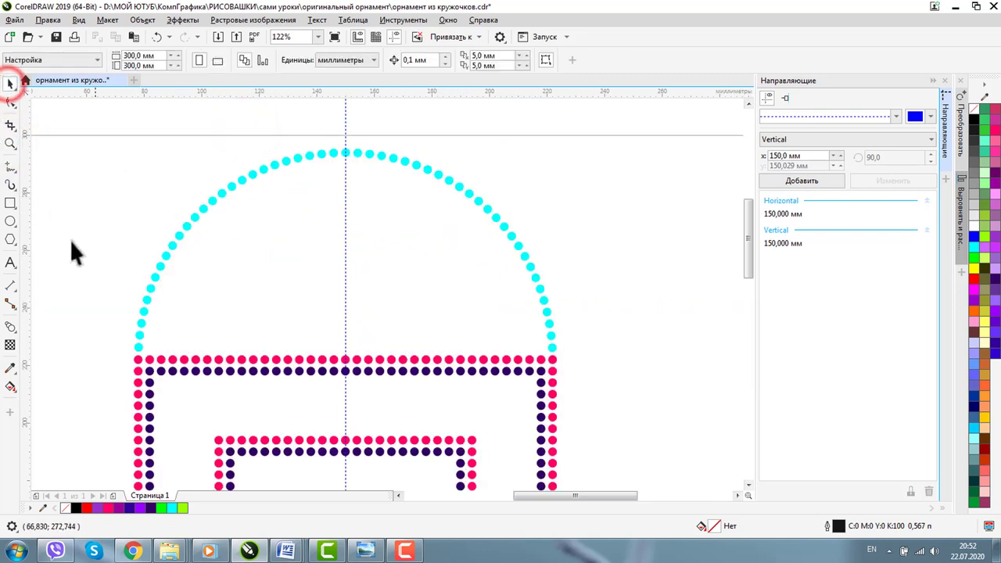
click(10, 221)
drag(252, 252, 286, 283)
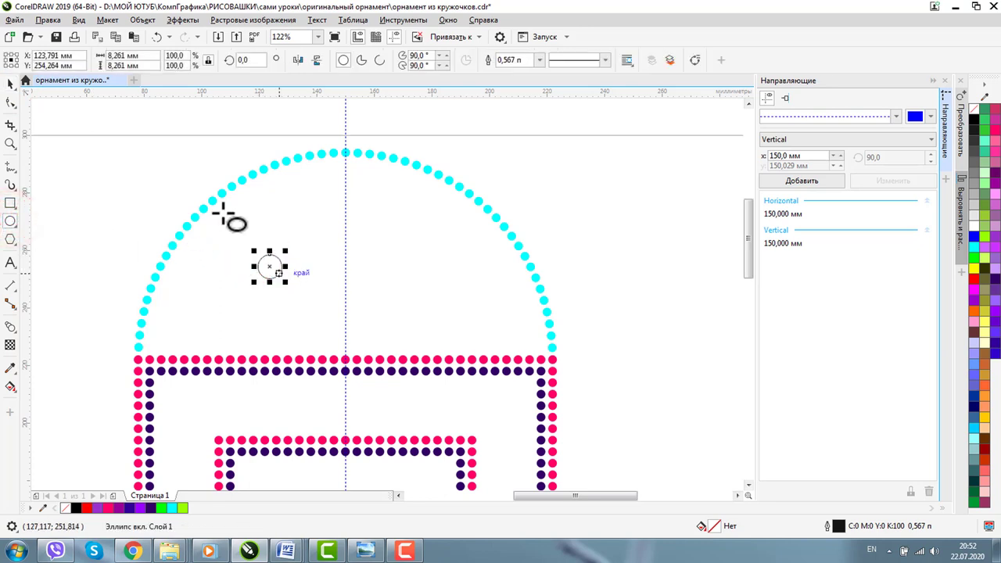
click(112, 57)
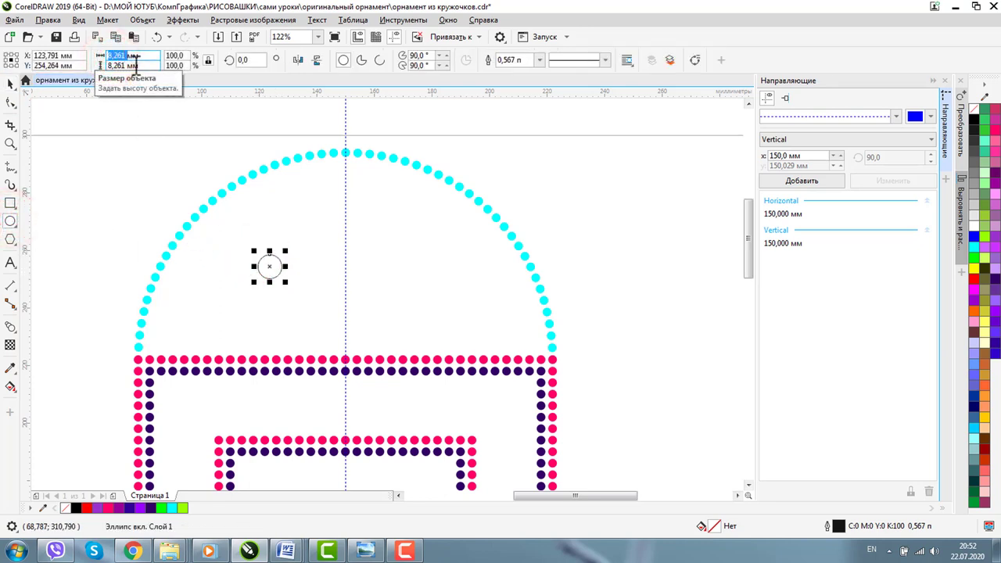
key(Return)
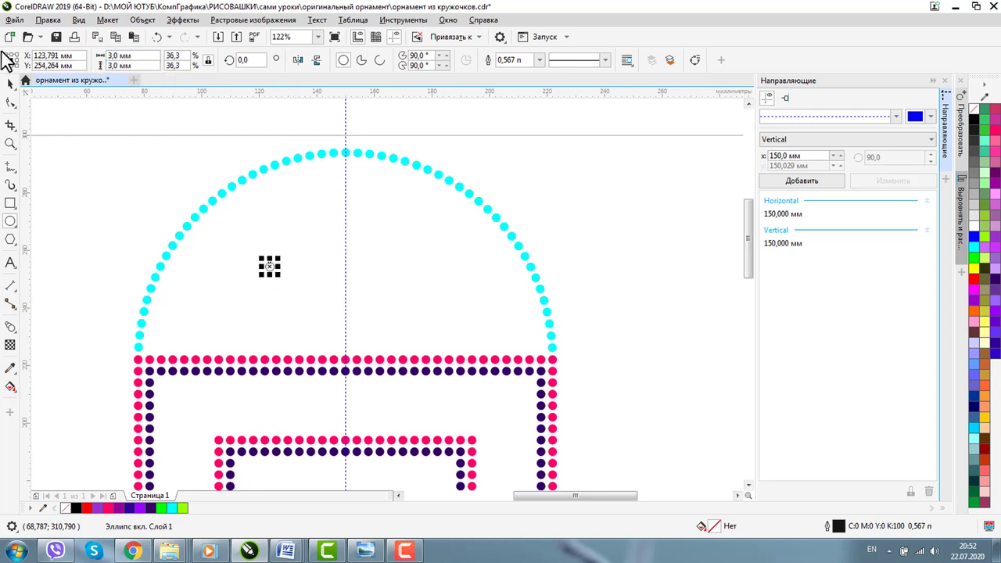
- Enable snapping to guidelines and centre the 3 mm circle on the vertical guideline beneath the cyan arc
click(10, 144)
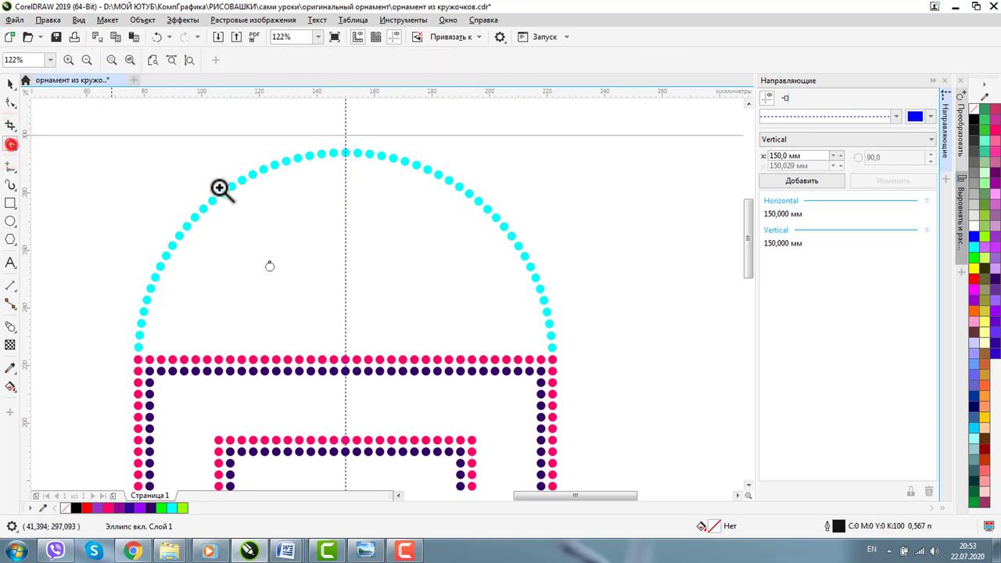
drag(229, 169, 412, 314)
click(10, 84)
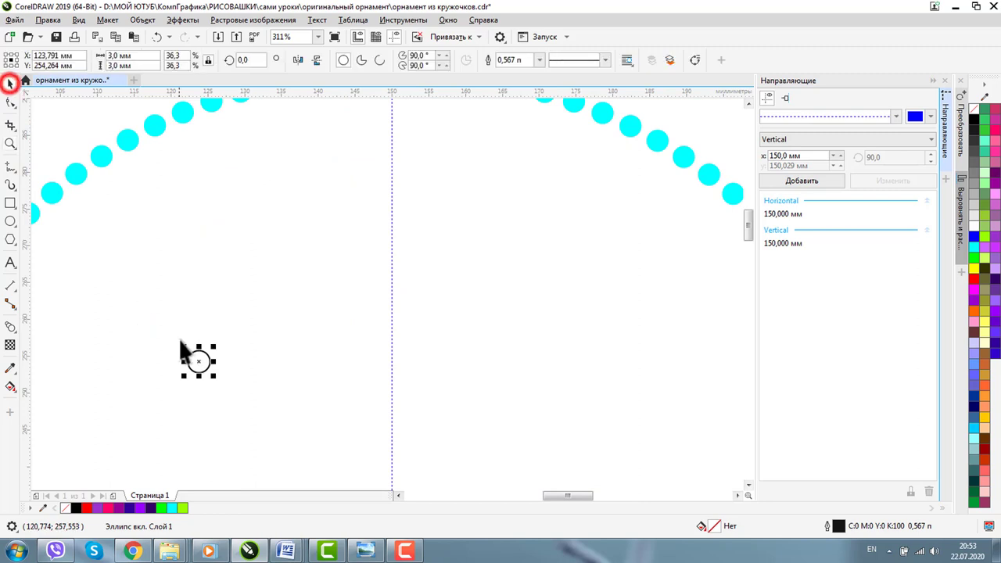
drag(197, 361, 324, 196)
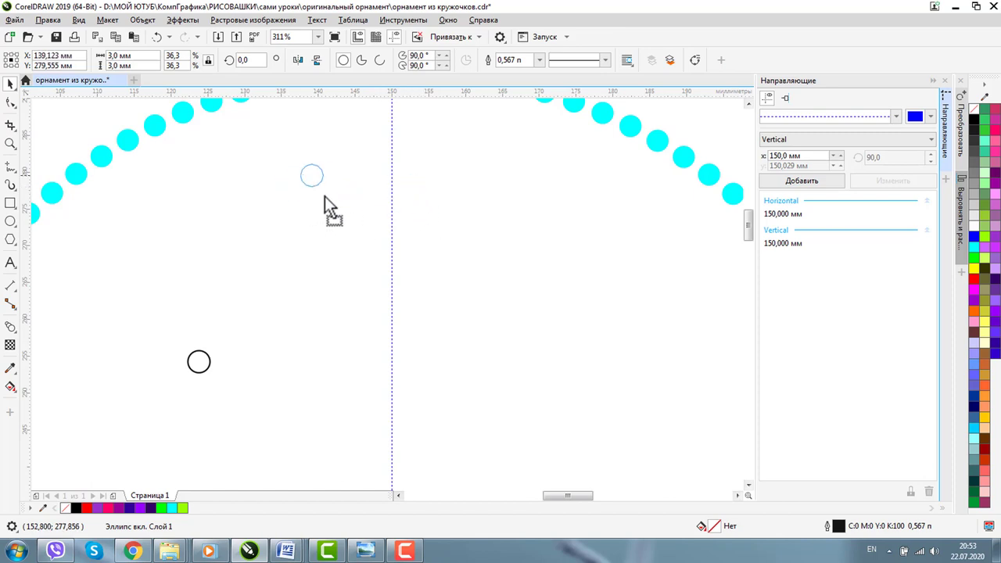
click(479, 37)
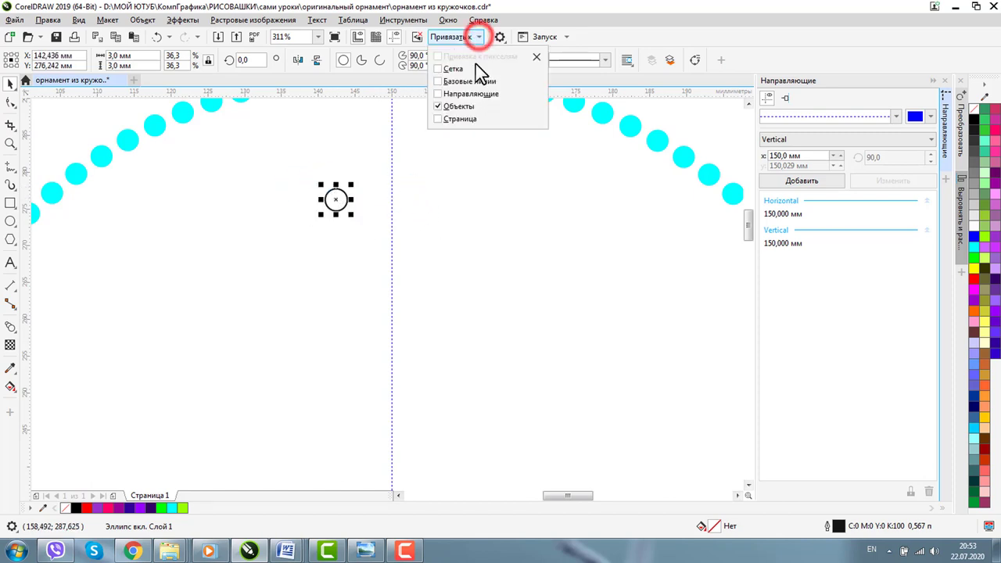
click(438, 94)
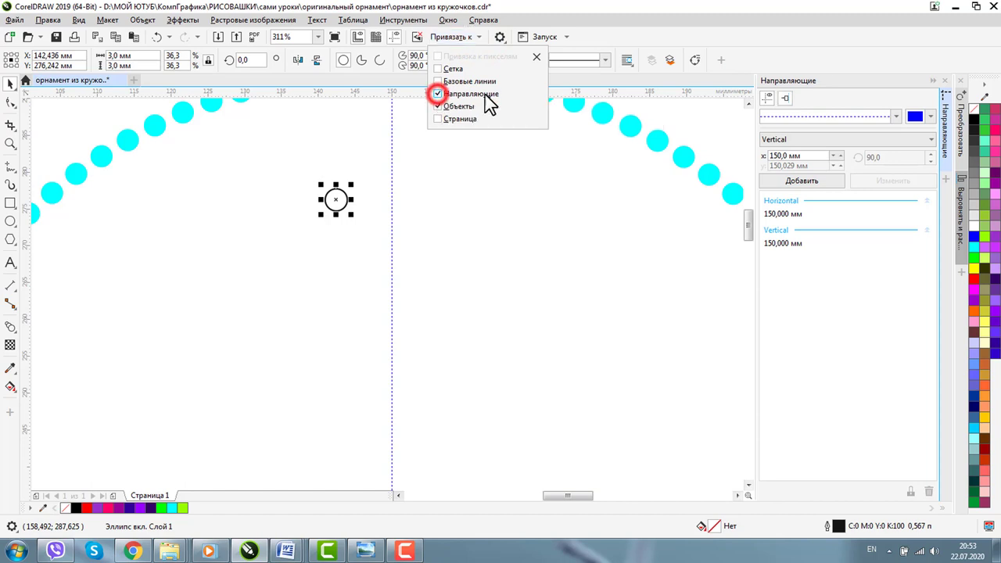
click(692, 119)
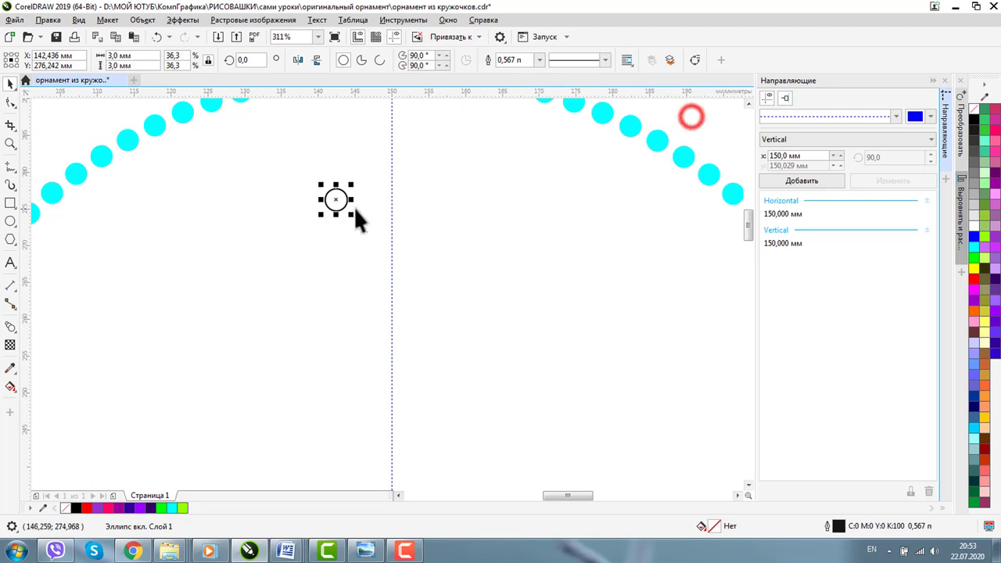
drag(330, 198, 393, 301)
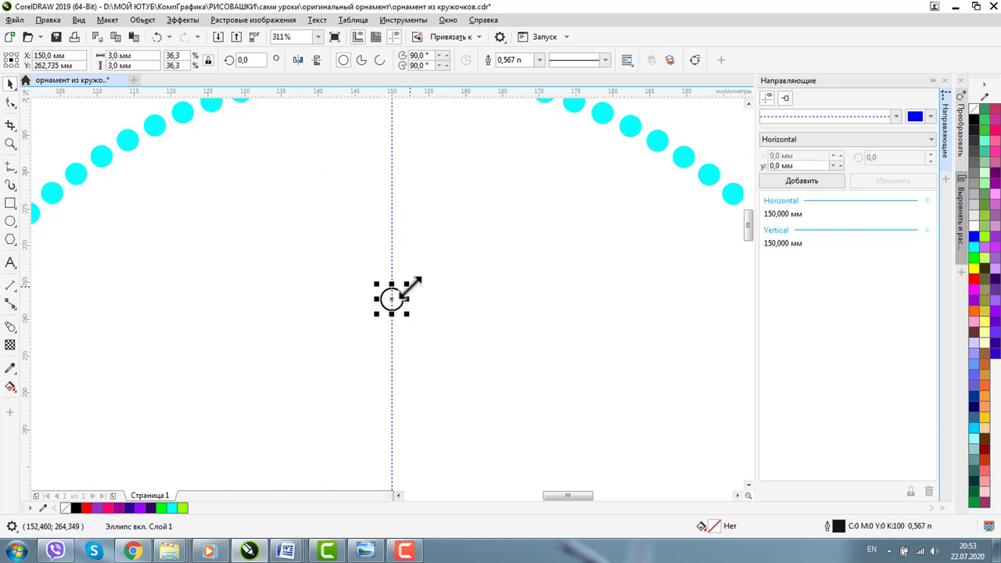
- Create an enlarged concentric copy of the 3 mm circle, about 26.5 mm in diameter, keeping the original
drag(407, 285, 521, 201)
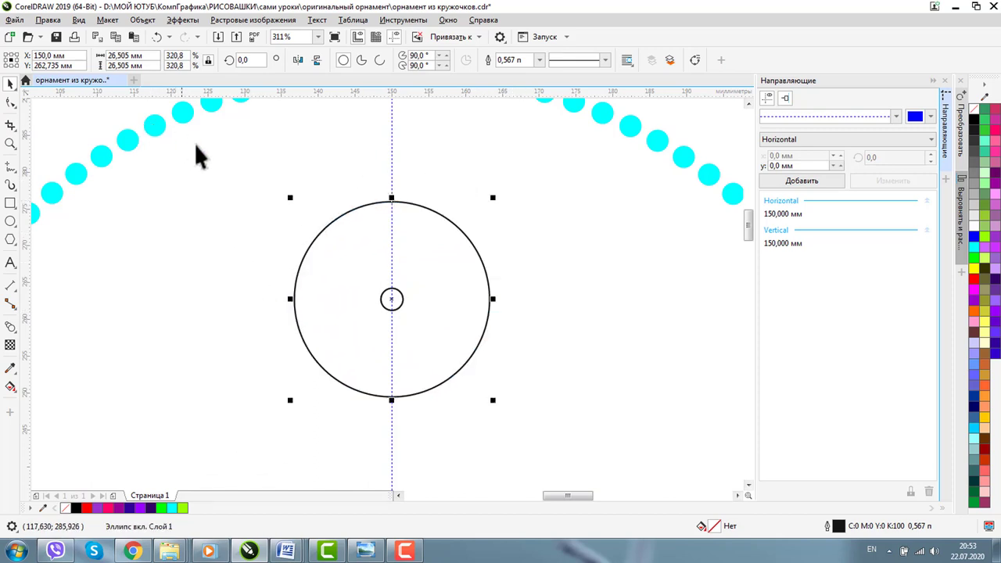
click(423, 317)
- Fill the 3 mm circle with yellow-green #99CC33 and remove its outline
click(399, 296)
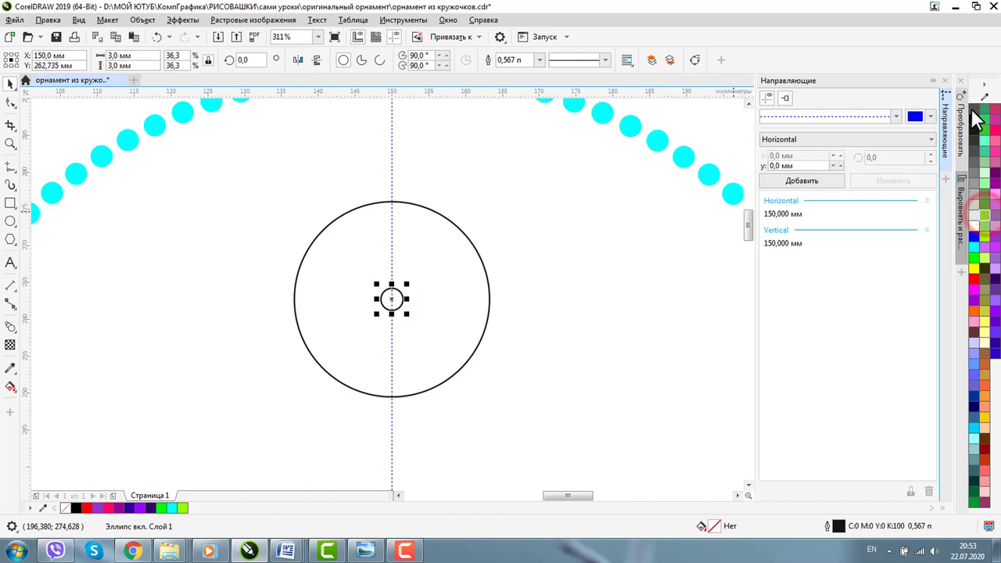
click(984, 213)
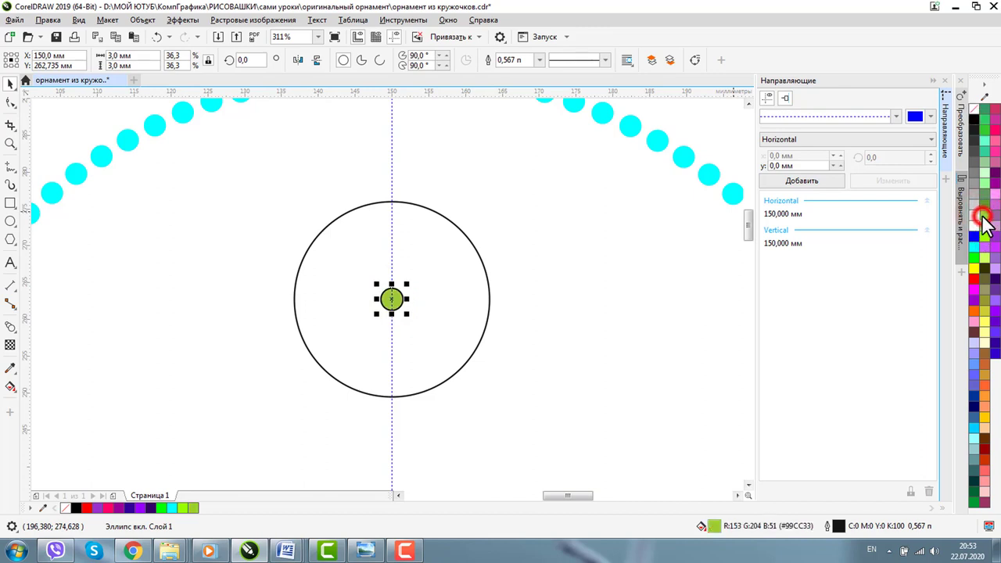
right_click(973, 110)
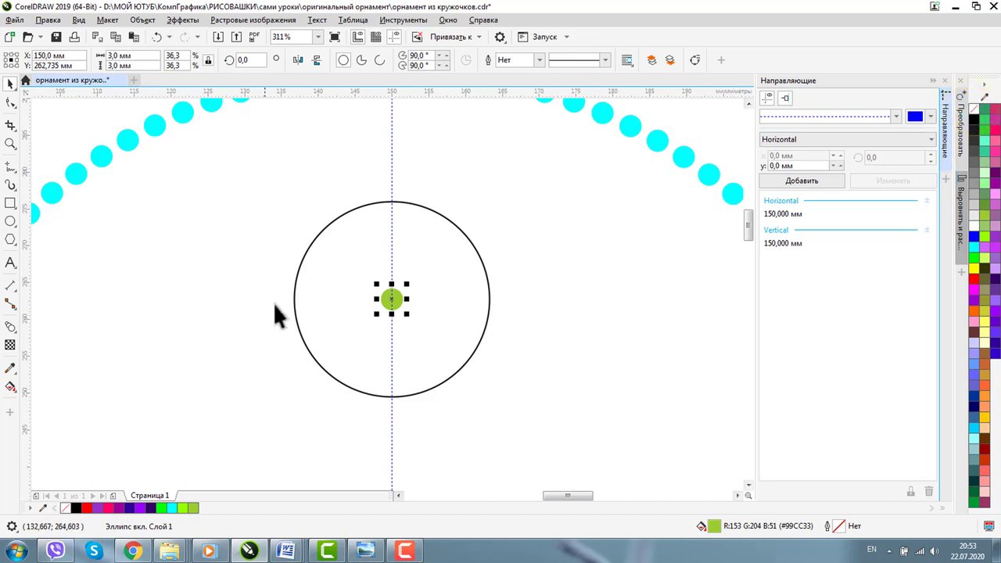
- Copy the green 3 mm circle to the highest and lowest points of the large circle, centring the upper copy precisely on the outline
drag(395, 300, 398, 202)
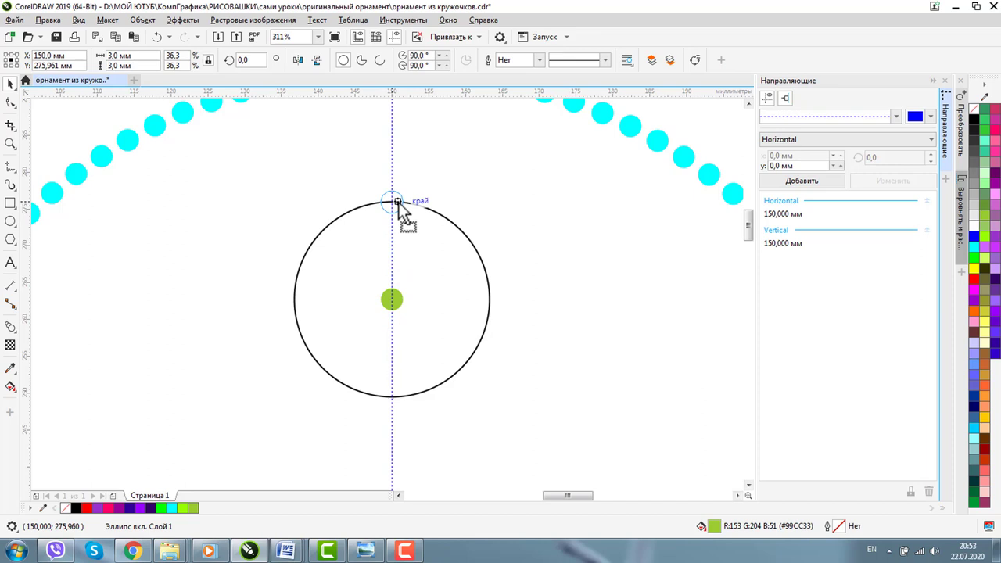
drag(398, 201, 392, 395)
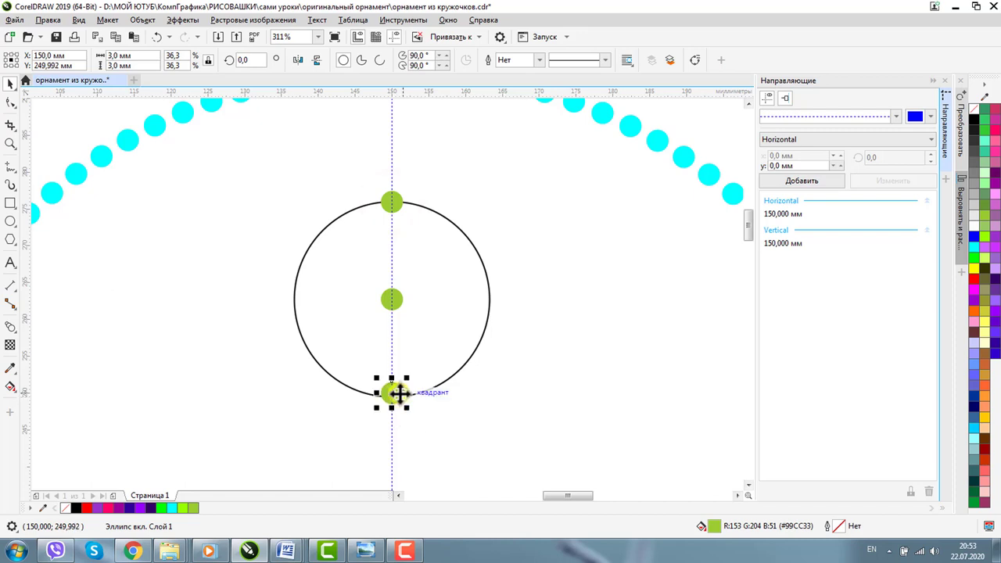
click(9, 143)
drag(353, 180, 479, 252)
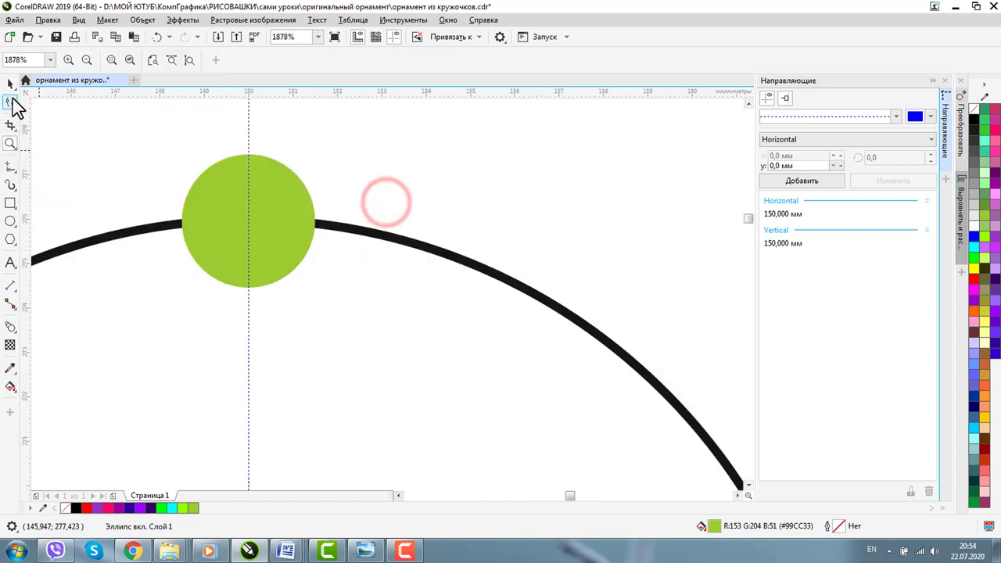
click(10, 84)
click(239, 193)
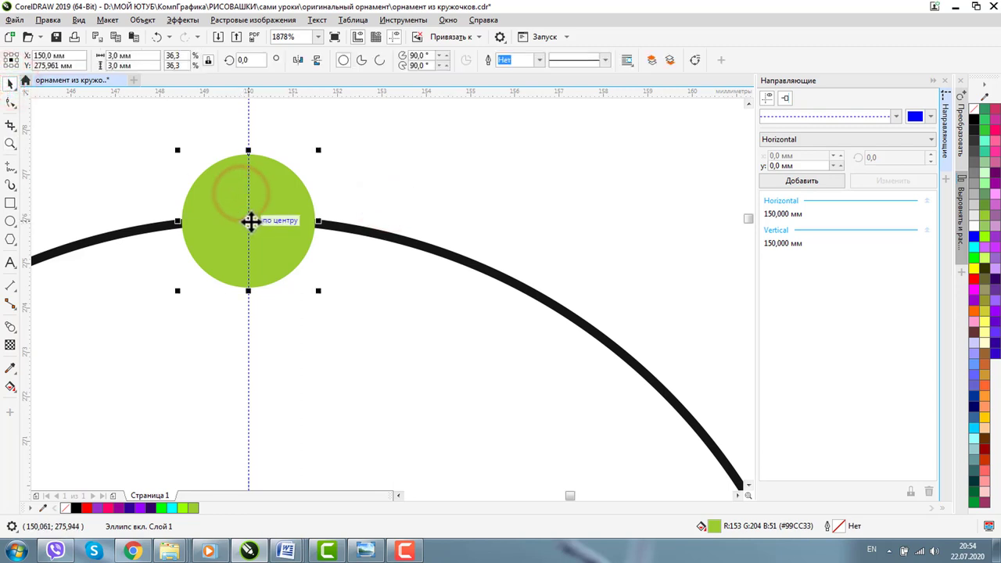
drag(250, 221, 250, 220)
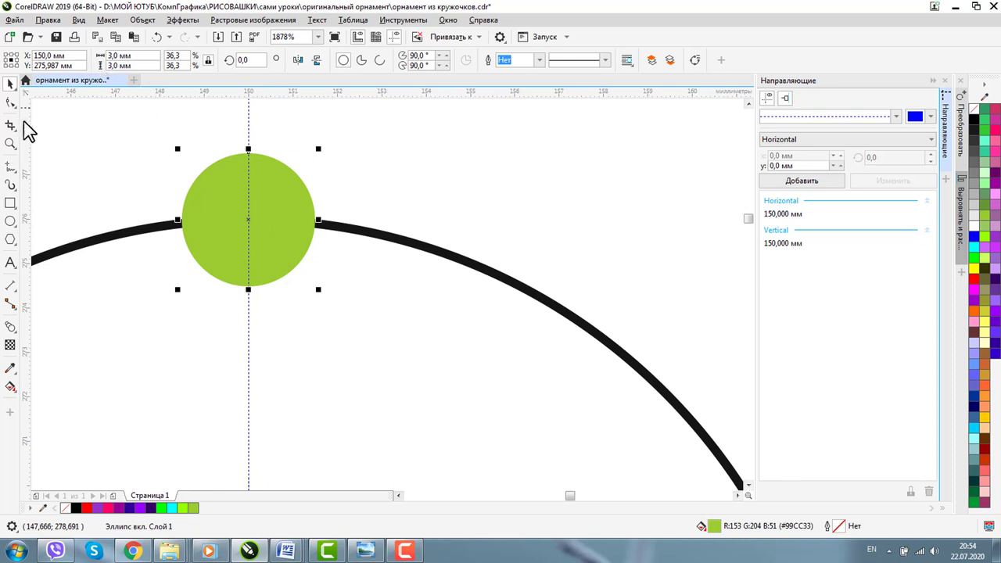
- Move the lower green circle along the vertical guideline so its centre sits on the large circle's outline
click(10, 144)
click(87, 61)
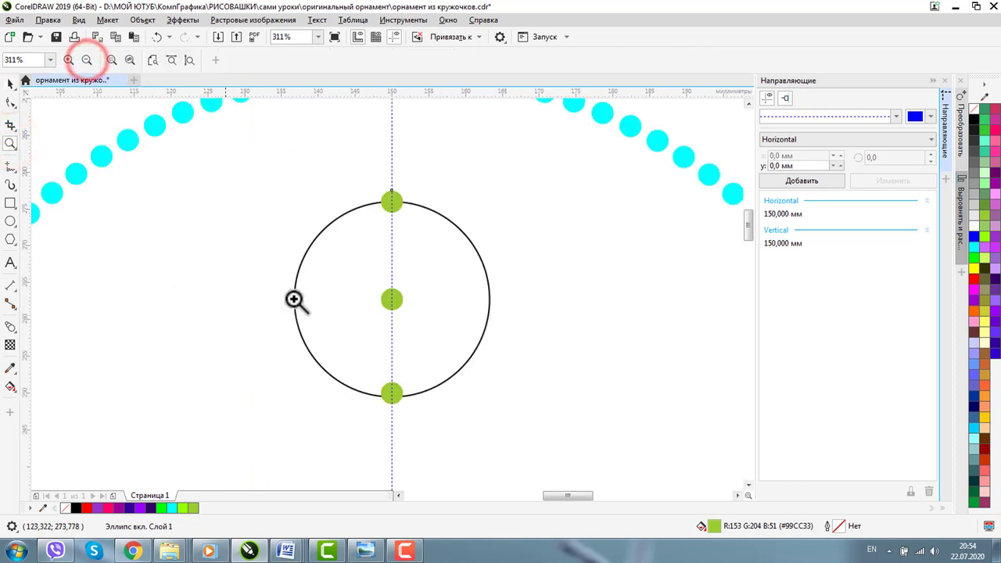
drag(355, 359, 456, 423)
click(11, 85)
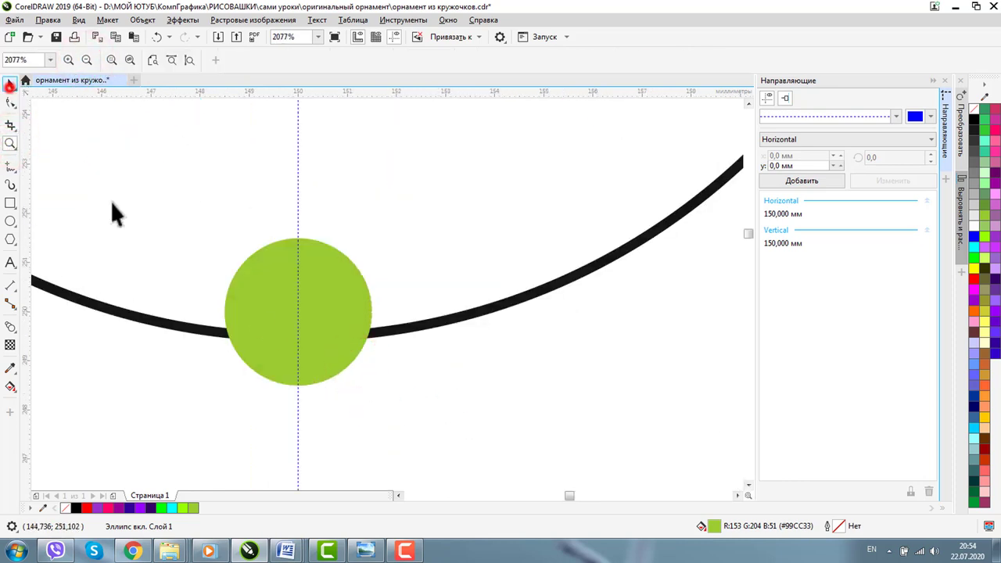
click(277, 302)
drag(298, 315, 301, 335)
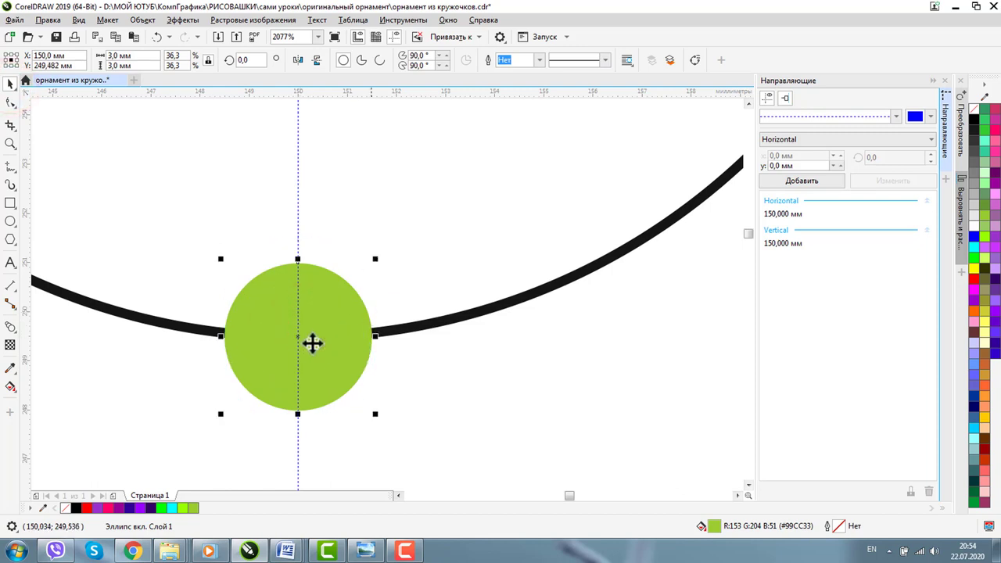
- Group the upper and lower green circles on the large circle's outline, leaving the central one out
click(10, 143)
click(87, 60)
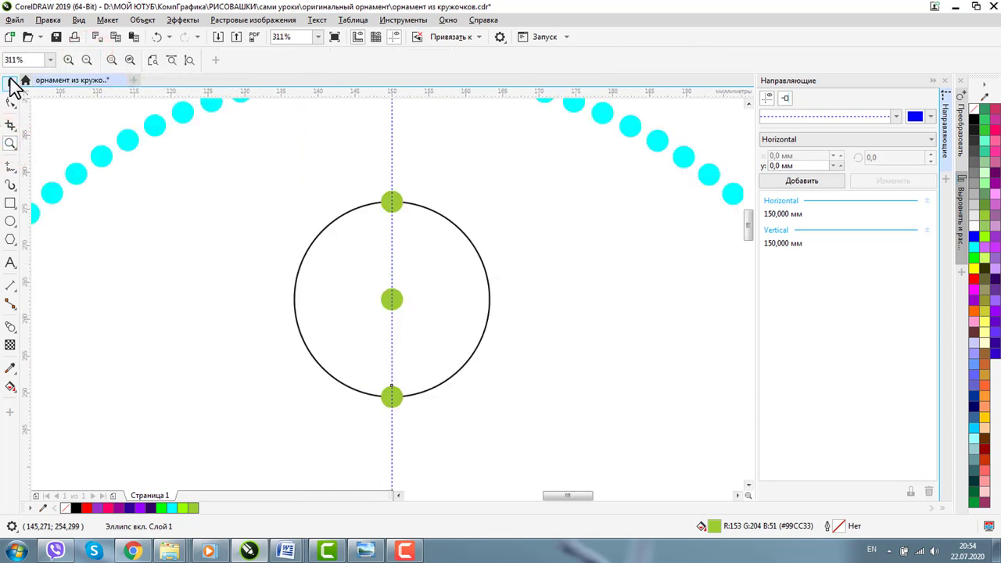
click(11, 83)
click(392, 204)
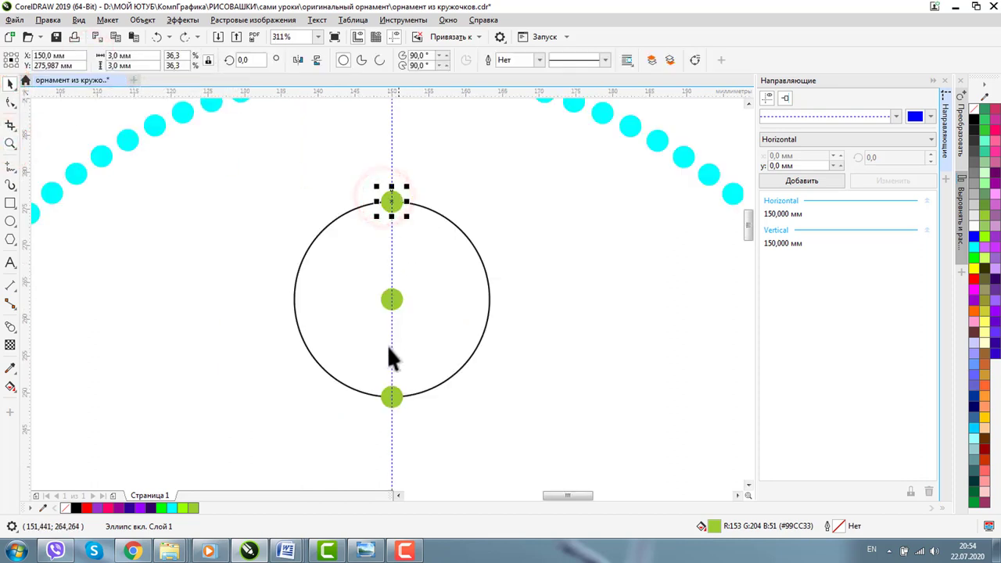
shift+click(385, 393)
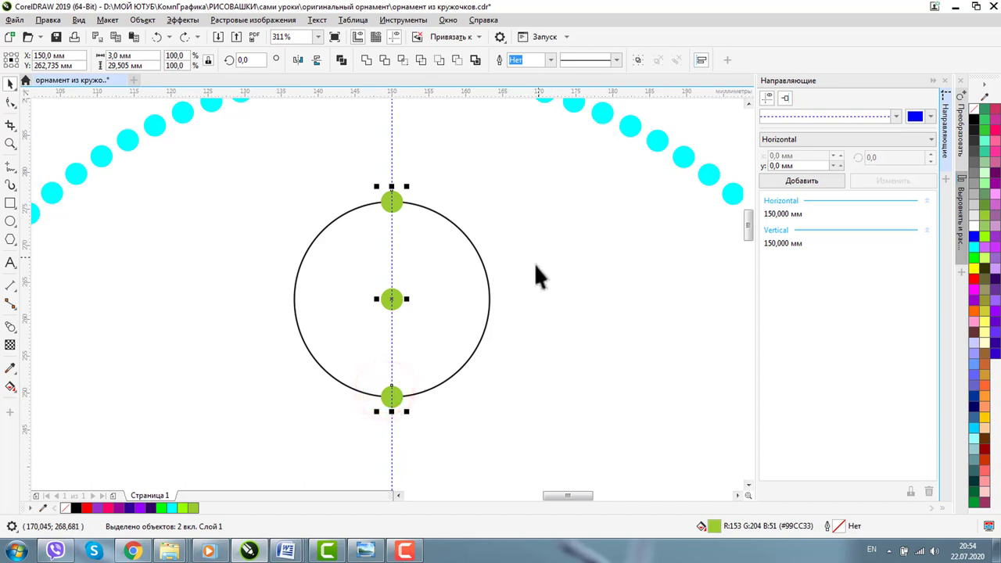
key(ctrl+g)
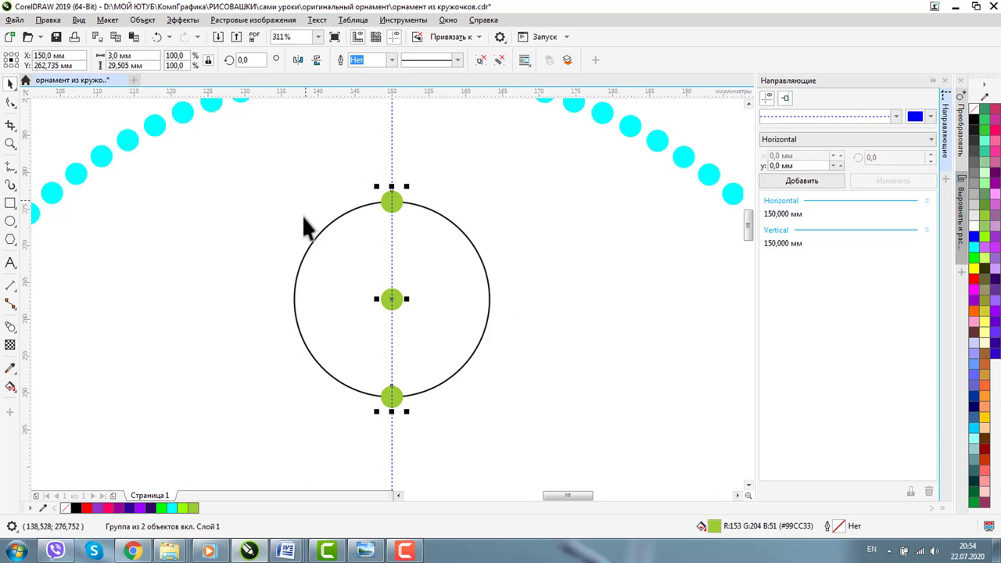
- Try to build the ring by hand from rotated copies of the green pair, starting with a horizontal pair on the large circle
drag(392, 203, 492, 310)
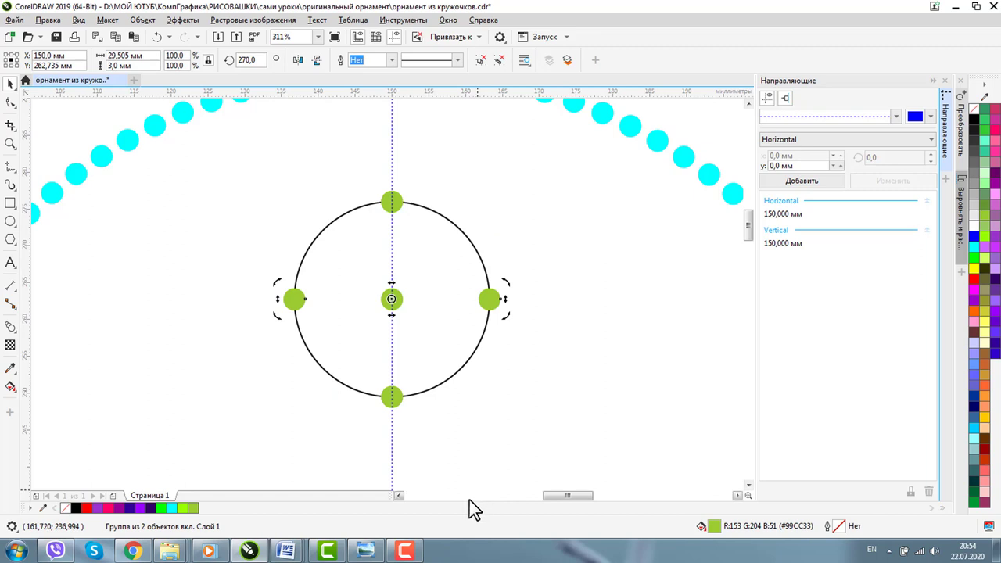
click(490, 309)
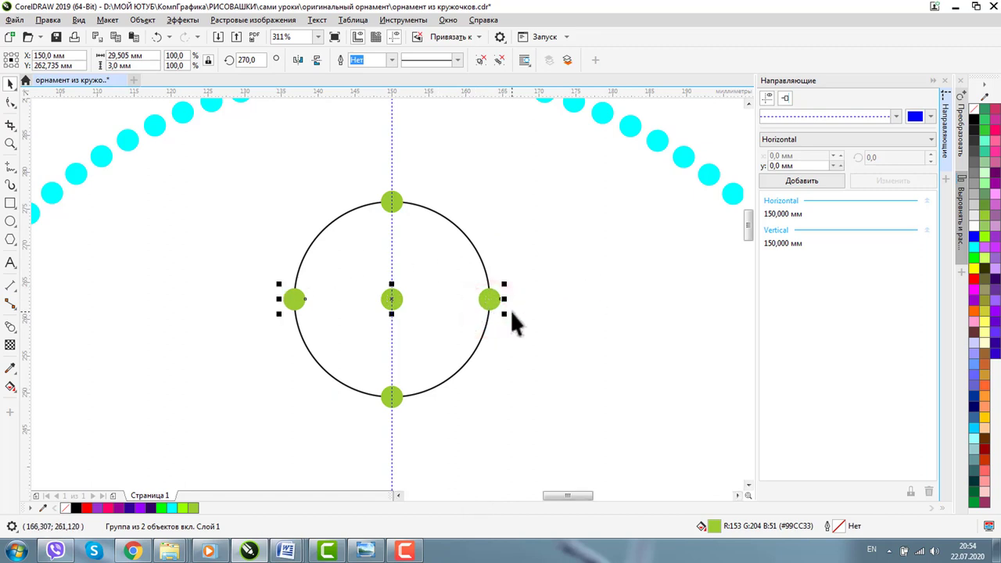
shift+click(396, 198)
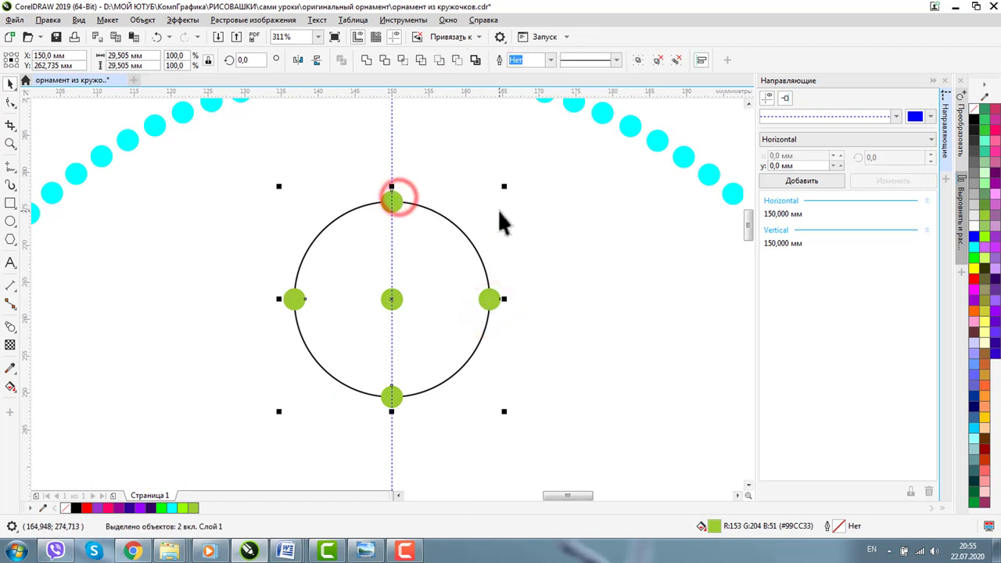
click(402, 199)
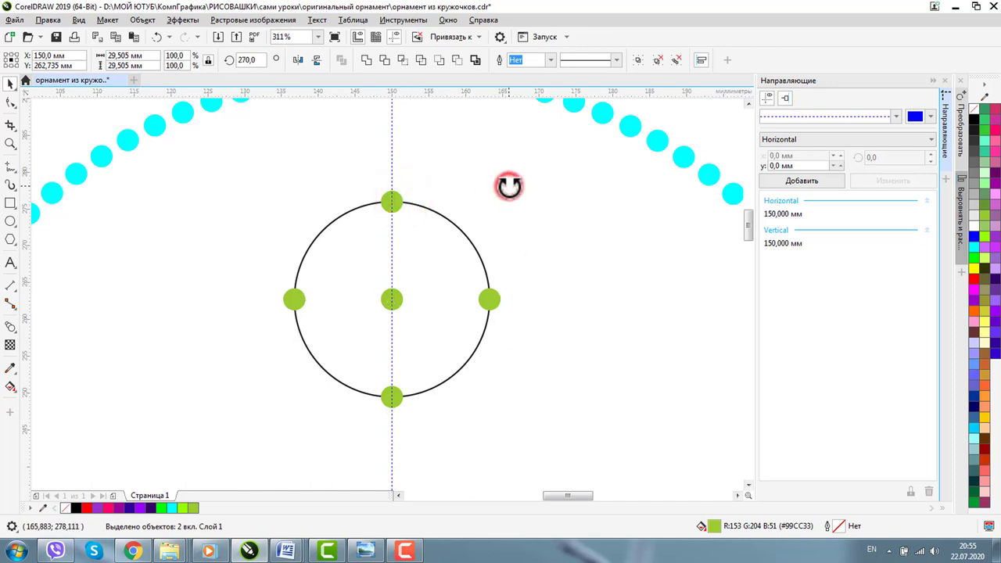
drag(509, 186, 572, 347)
drag(496, 198, 418, 157)
click(575, 229)
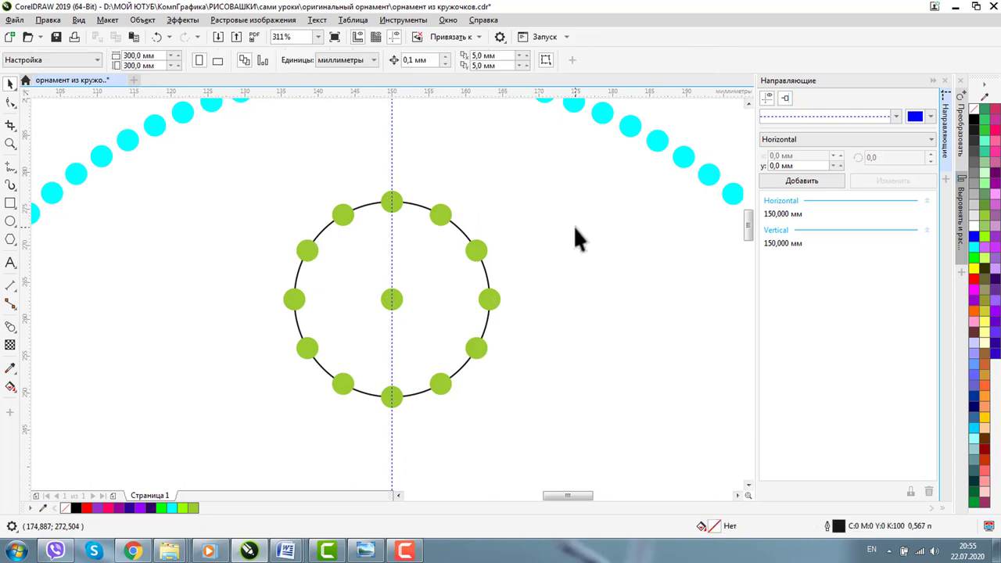
- Undo the intermediate rotated copies and delete the horizontal pair of green circles
key(ctrl+z)
key(ctrl+z)
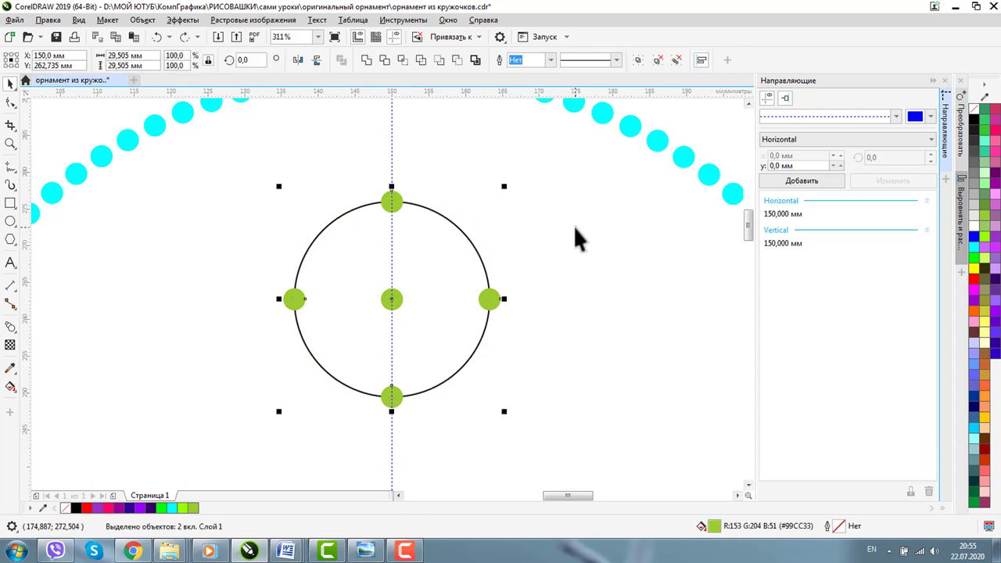
key(ctrl+g)
key(Delete)
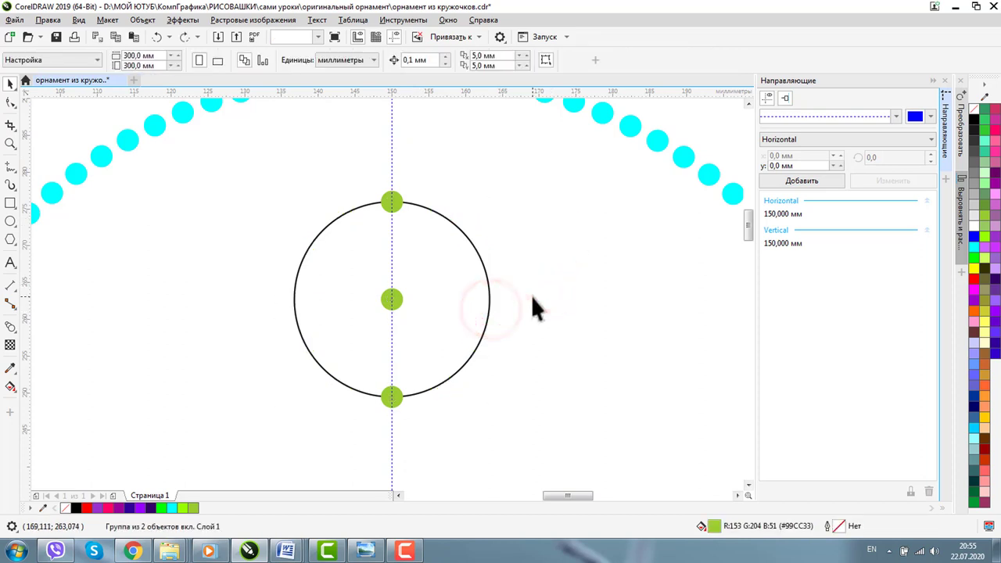
- Set the rotation transform to 1 copy and try a 10° rotated copy of the vertical green pair, undoing the result
click(399, 197)
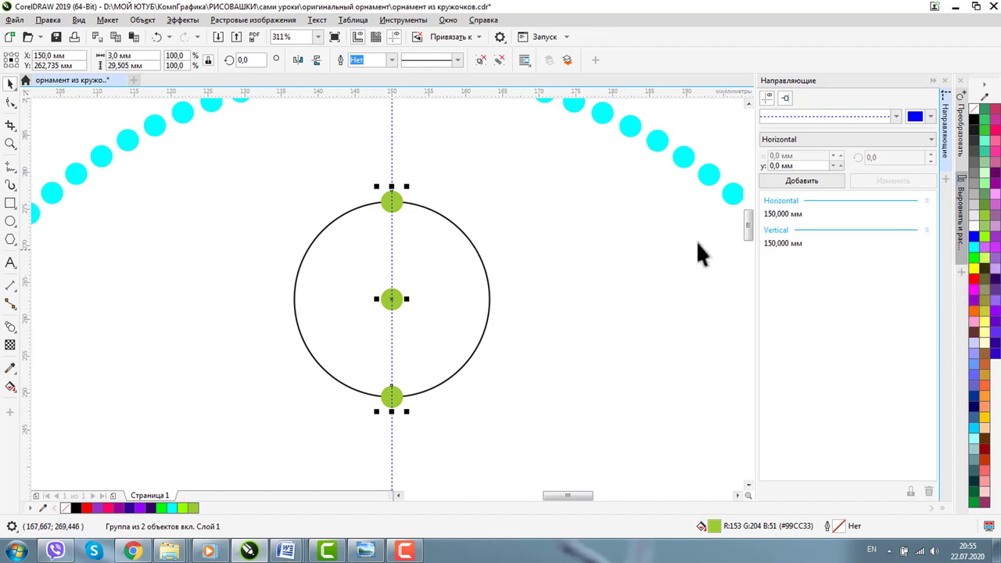
click(961, 125)
click(801, 98)
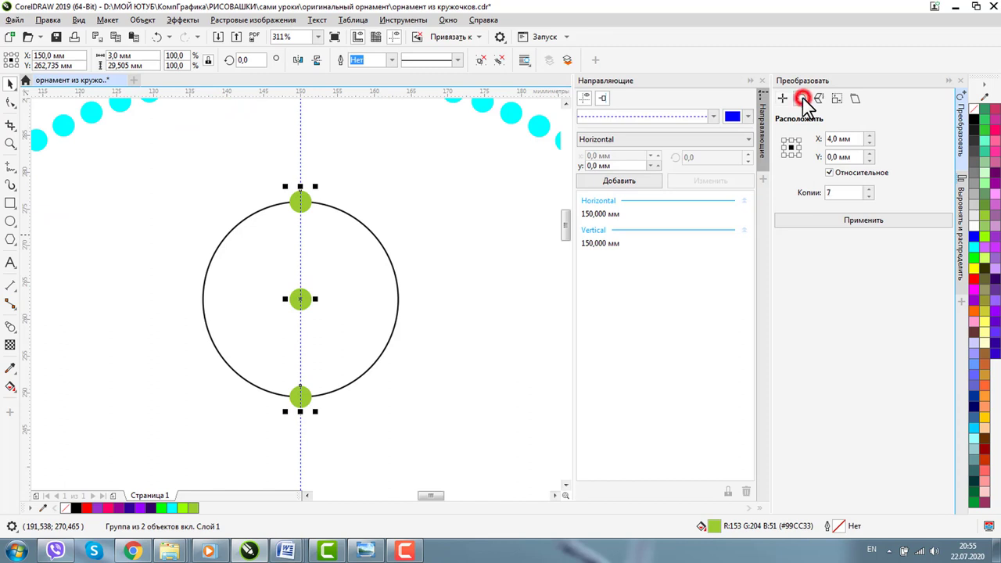
click(299, 198)
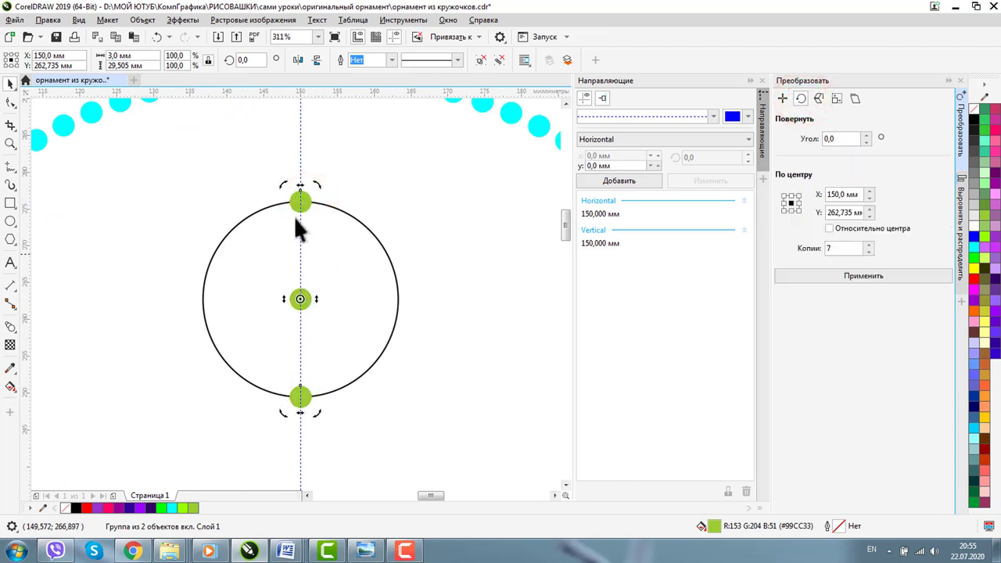
click(829, 138)
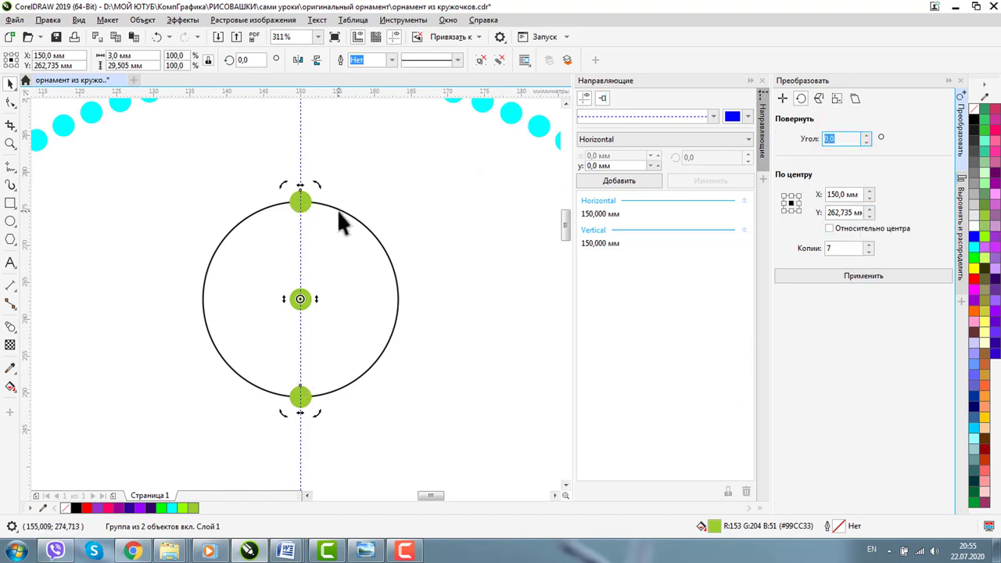
text(10)
double_click(834, 248)
text(1)
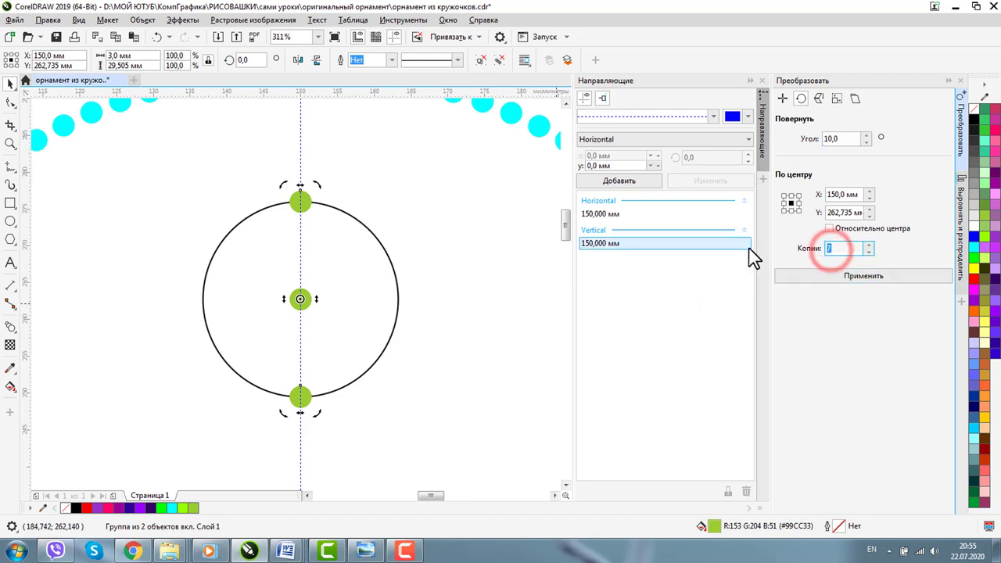
click(832, 279)
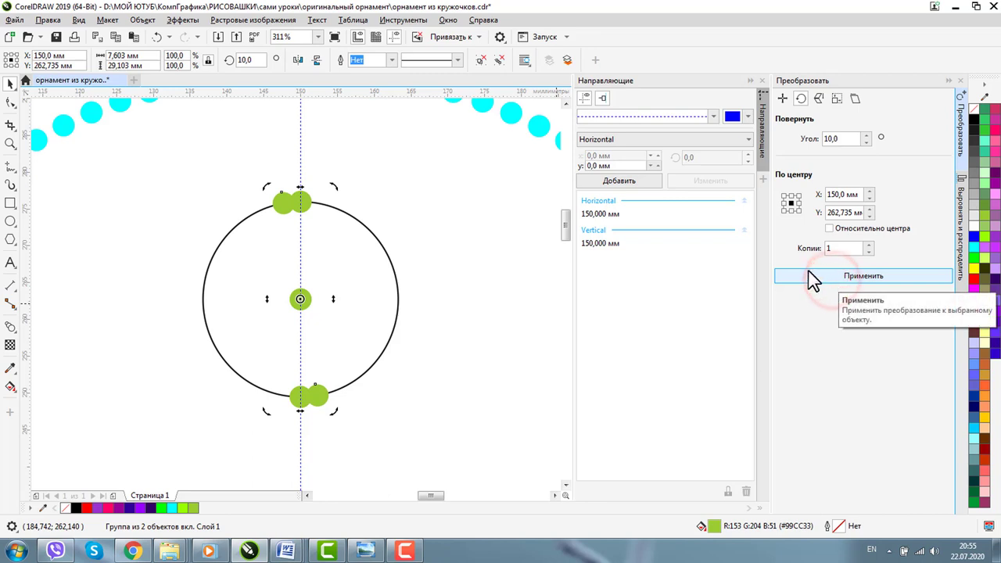
key(ctrl+z)
- Try single rotated copies of the vertical green pair at 13° and 15°, undoing each one
double_click(845, 140)
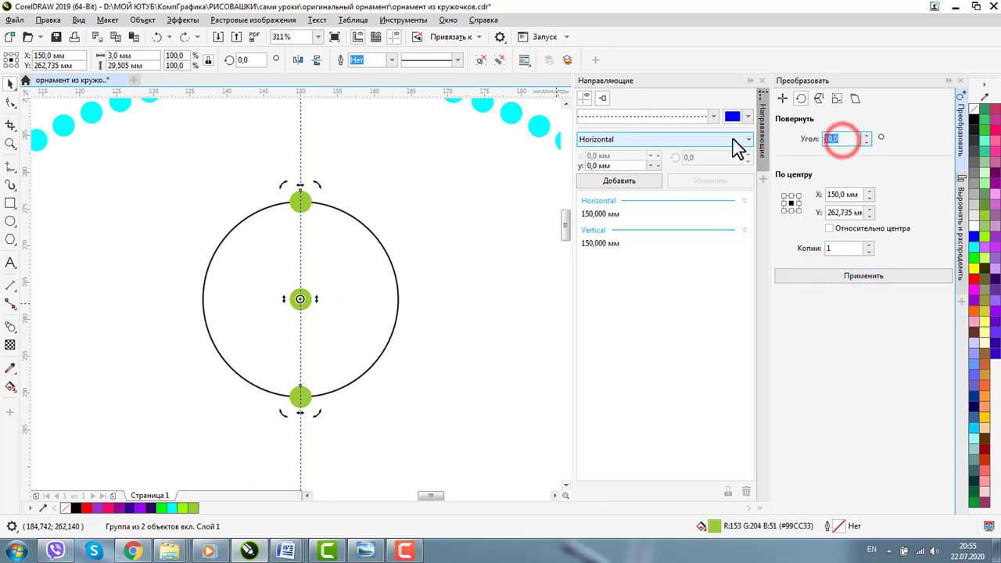
text(13)
click(812, 276)
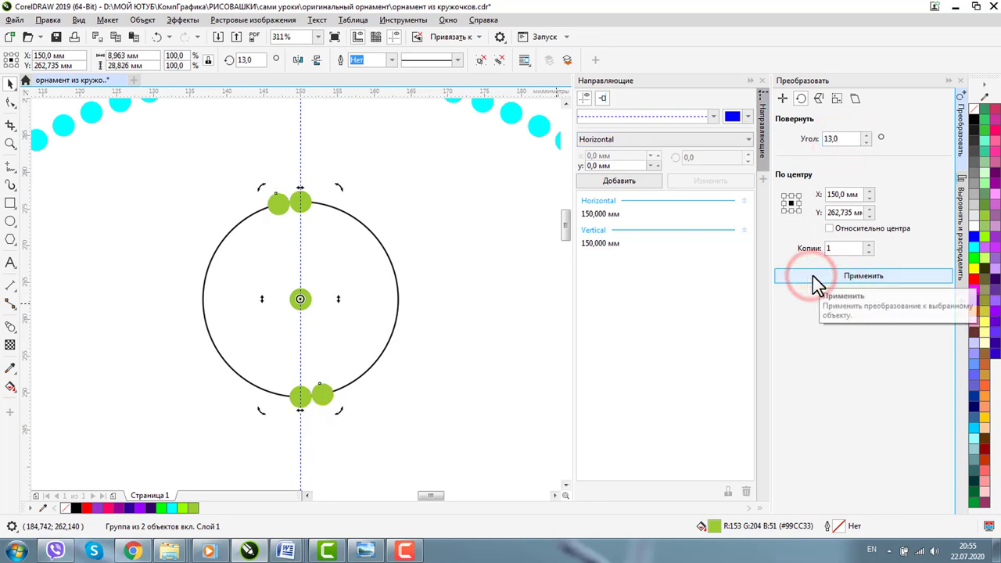
key(ctrl+z)
double_click(839, 139)
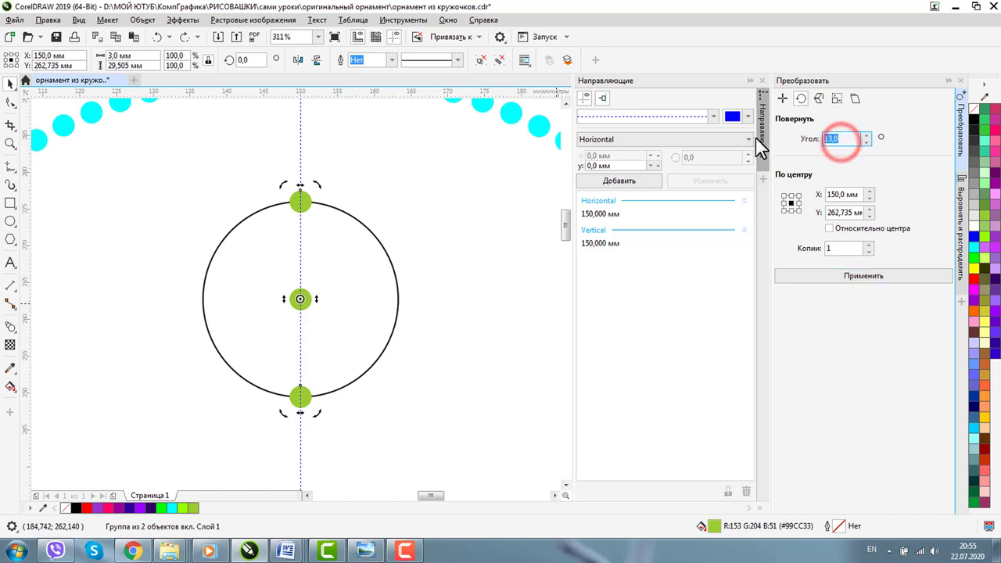
text(15)
click(838, 277)
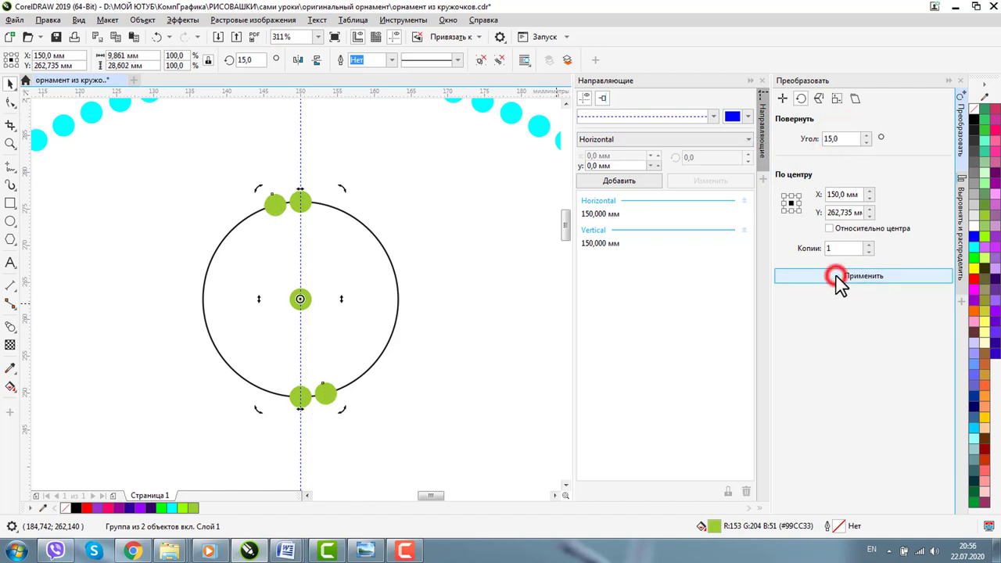
key(ctrl+z)
- Complete the green ring with eight successive copies of the vertical pair, each rotated a further 20° around the large circle
double_click(849, 139)
text(20)
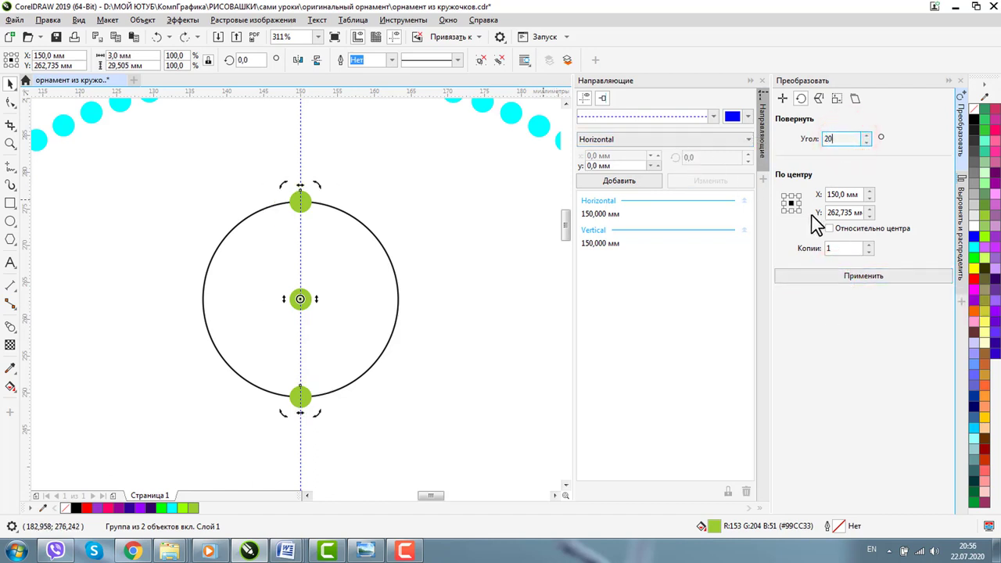
click(849, 276)
click(849, 276)
click(849, 276)
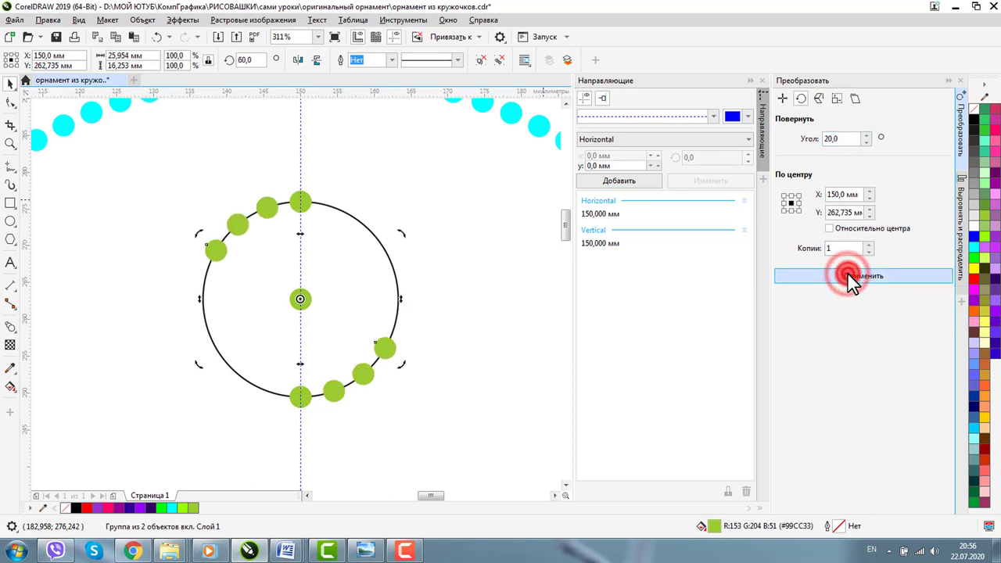
click(849, 276)
click(849, 275)
click(849, 275)
click(849, 276)
click(849, 276)
click(509, 263)
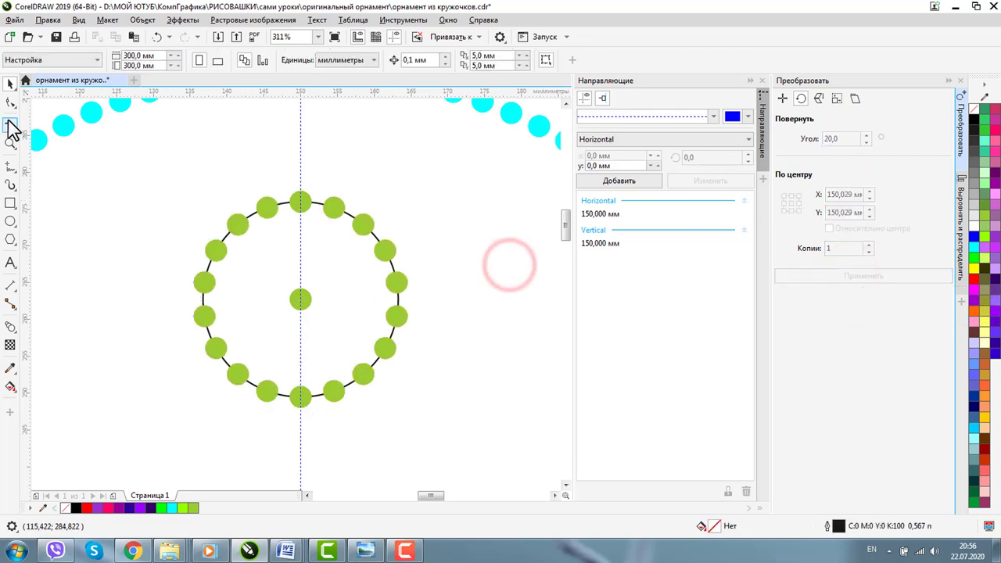
- Delete the large black outline circle underneath the green ring of small circles
click(10, 141)
click(88, 60)
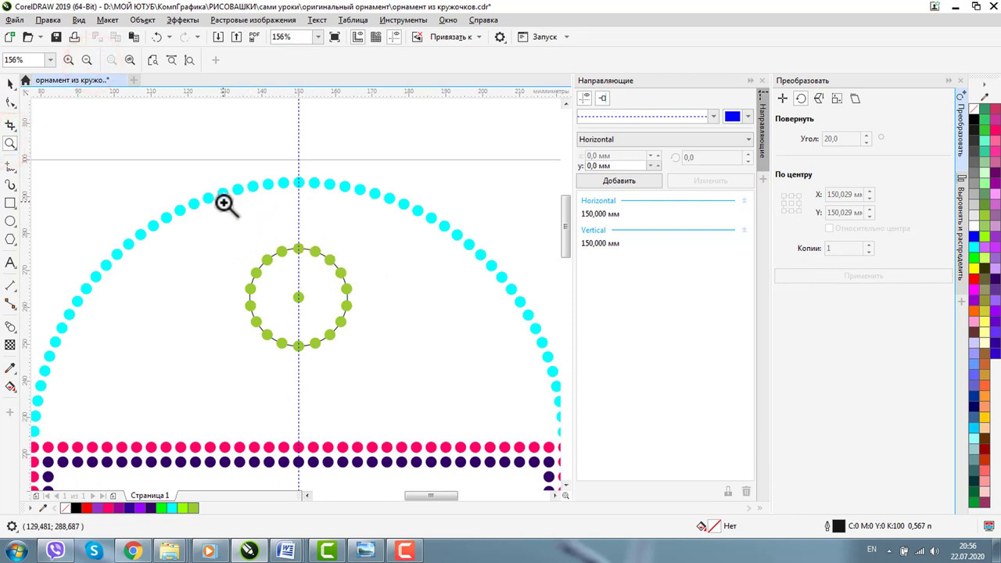
drag(224, 211, 398, 395)
click(11, 84)
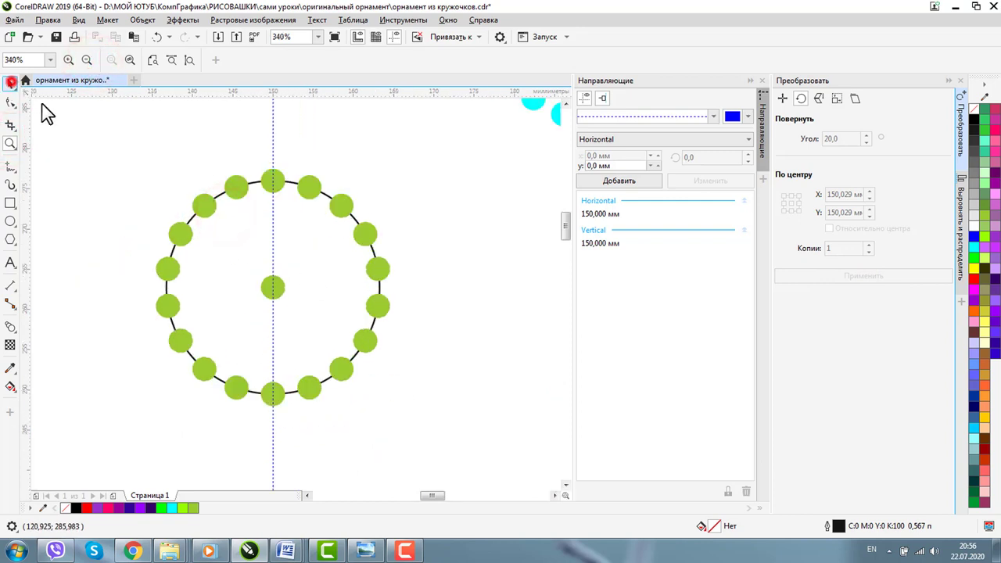
click(257, 181)
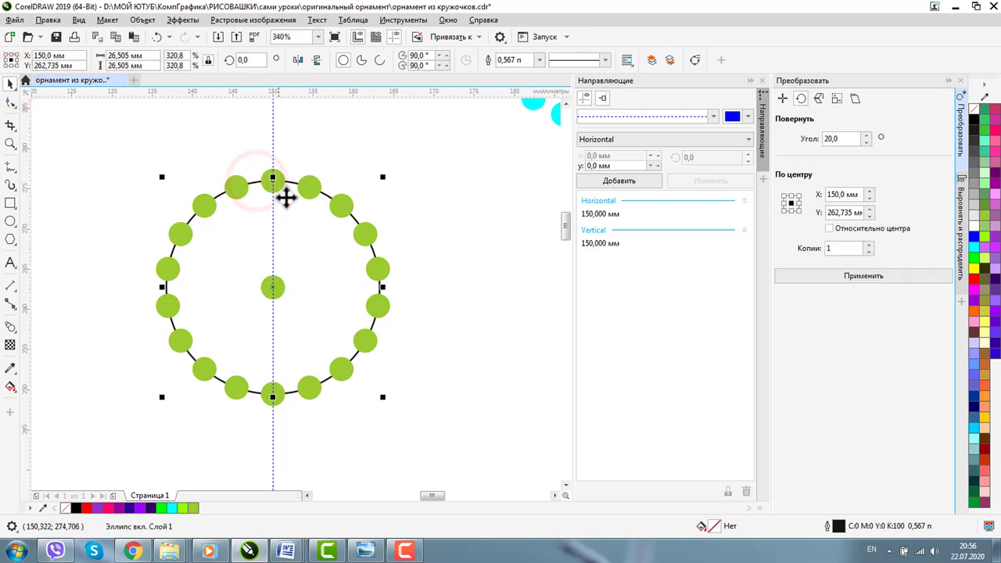
key(Delete)
click(11, 143)
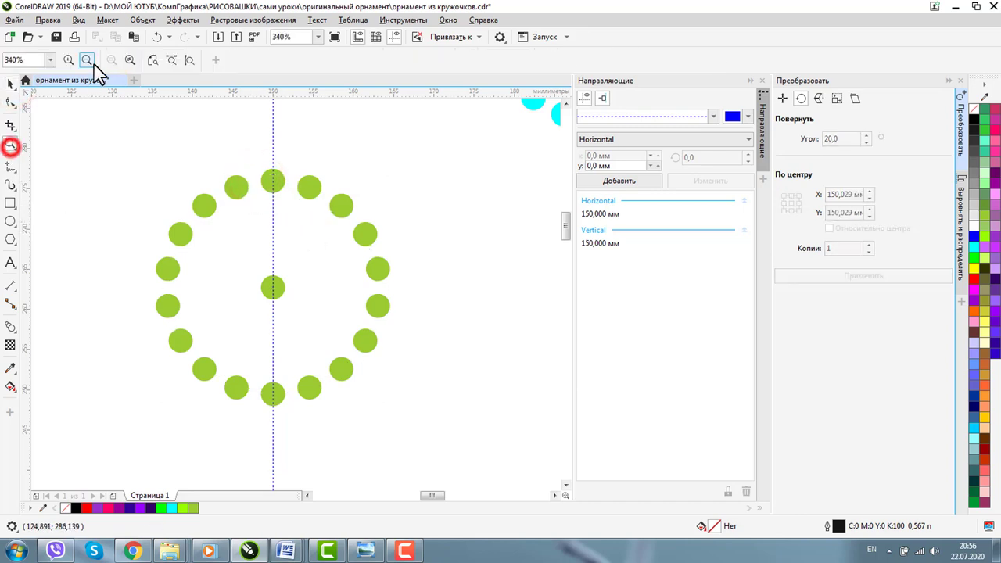
click(88, 60)
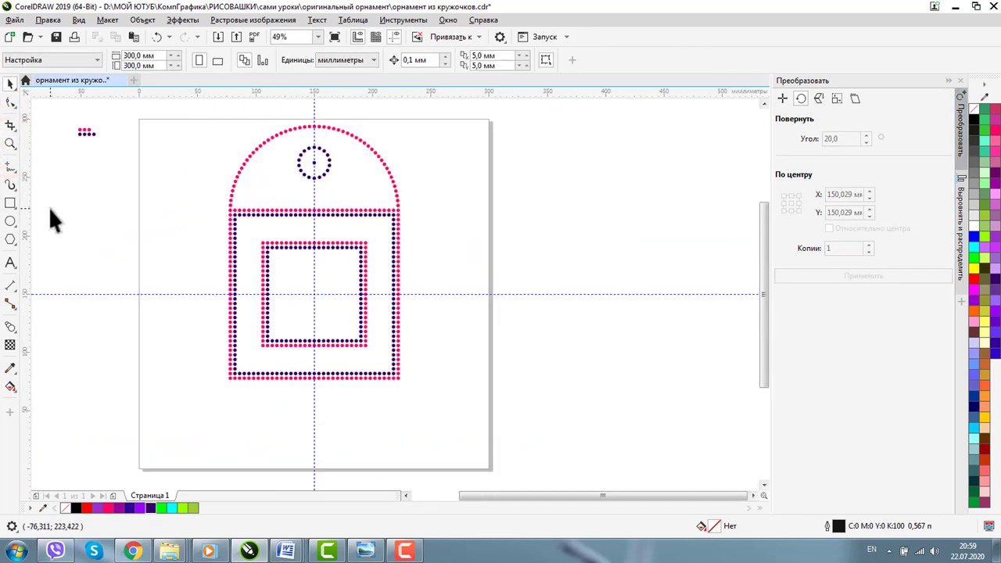
click(11, 143)
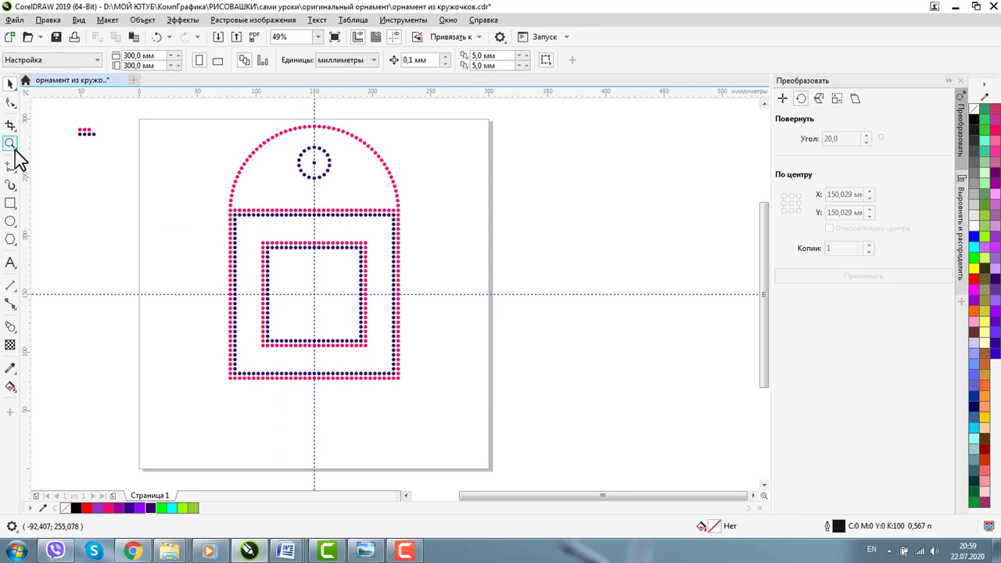
drag(184, 136, 474, 245)
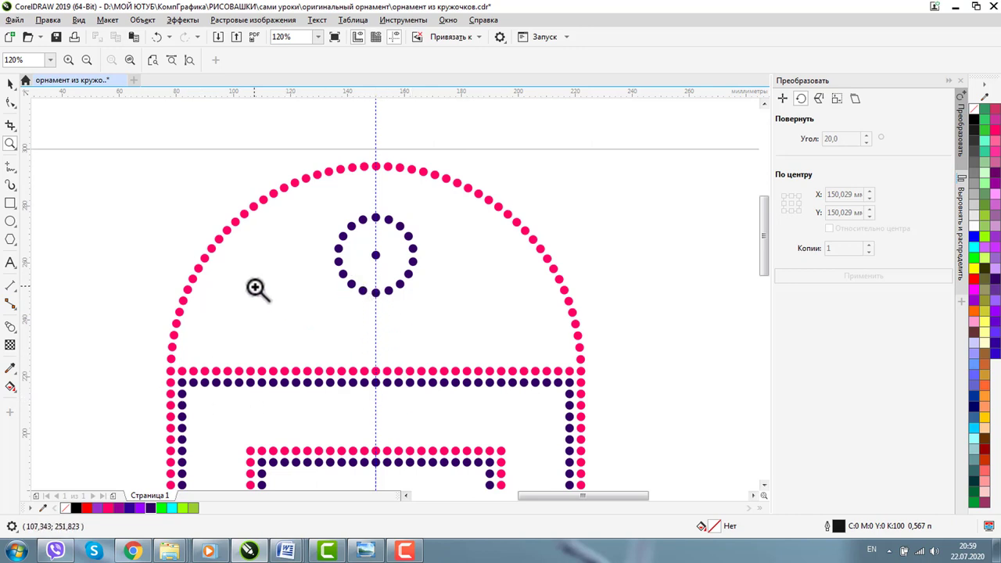
click(87, 60)
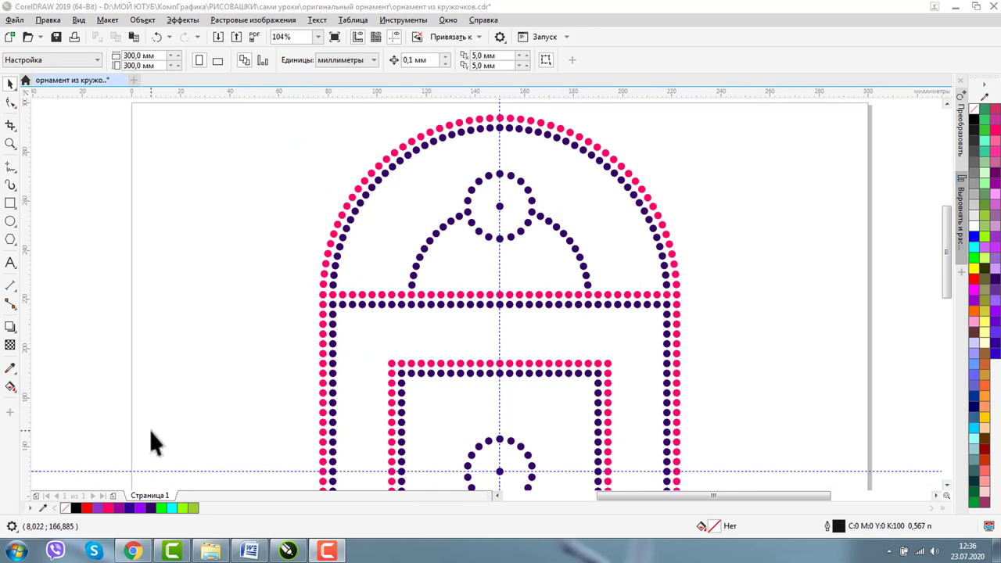
- Centre the upper arch group's rotation on the guideline intersection and make a copy rotated 90° onto the large square's left side
click(509, 129)
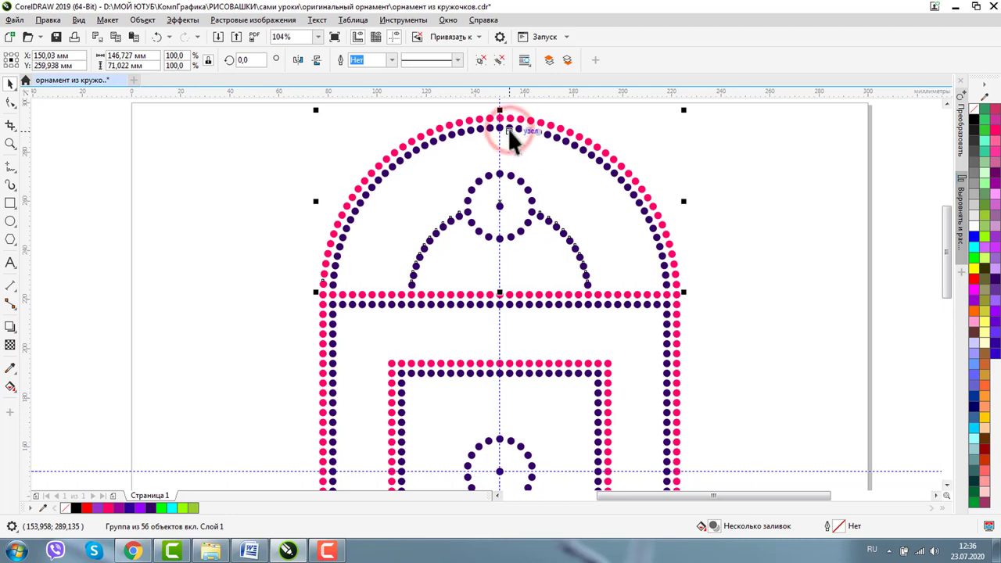
click(509, 129)
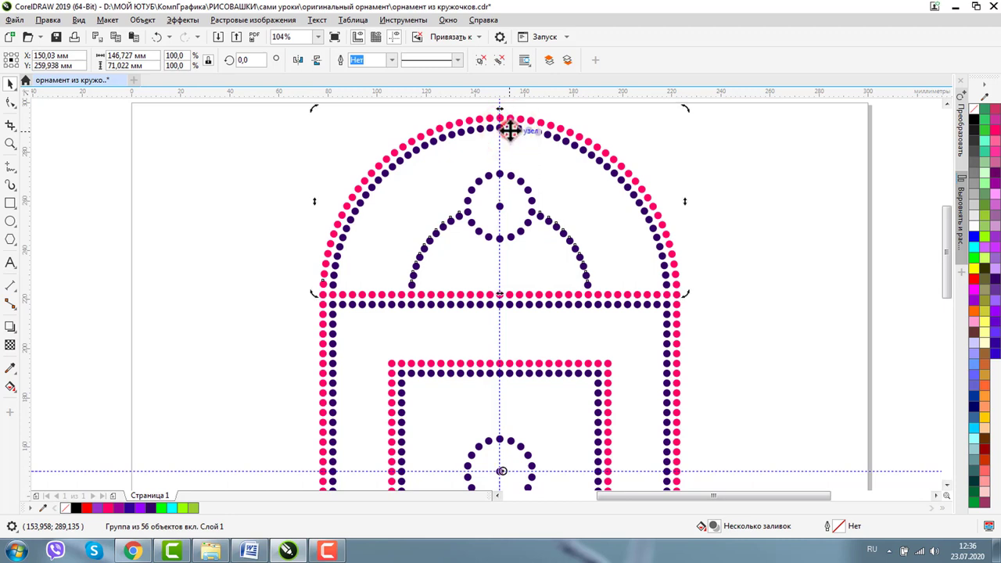
drag(502, 471, 499, 471)
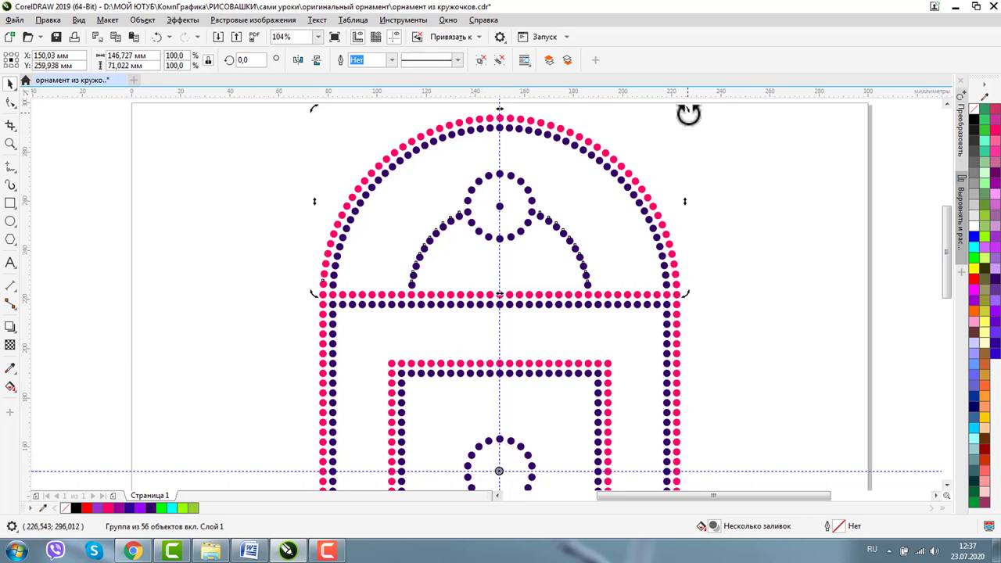
drag(687, 109, 242, 309)
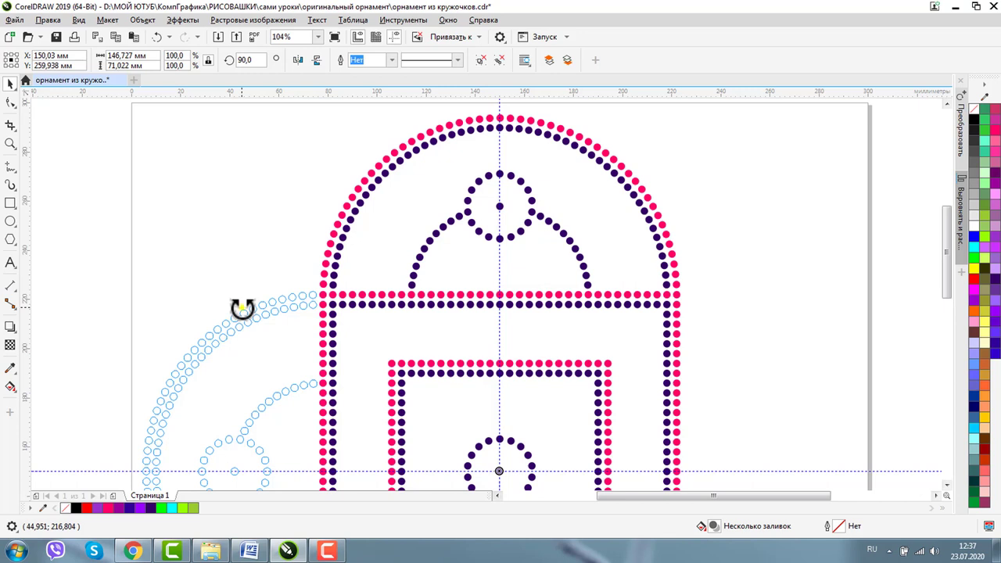
click(243, 307)
drag(243, 307, 244, 307)
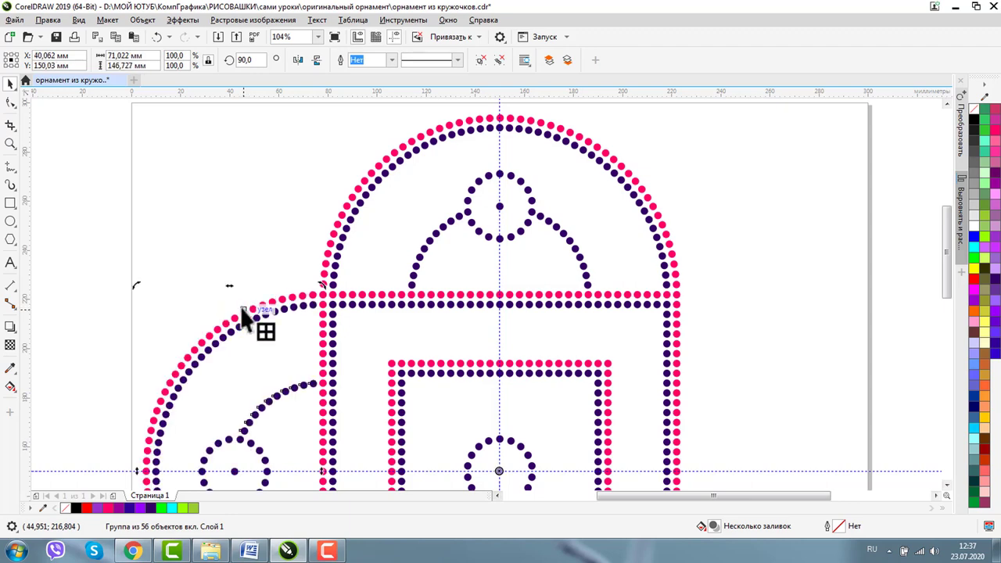
- Add two more arch group copies, each rotated a further 90° about the guideline intersection, on the large square's lower and right sides
click(11, 143)
click(87, 60)
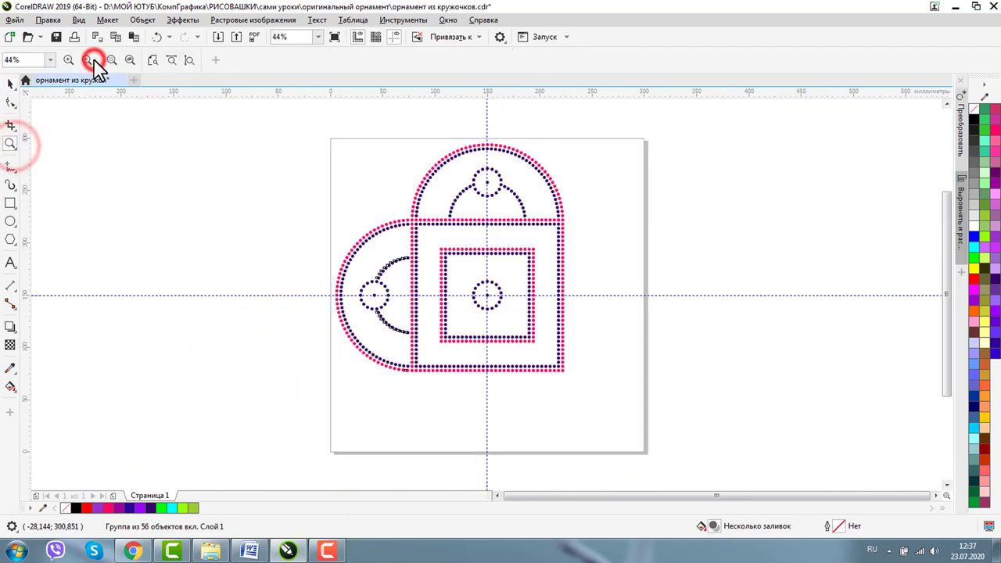
click(11, 84)
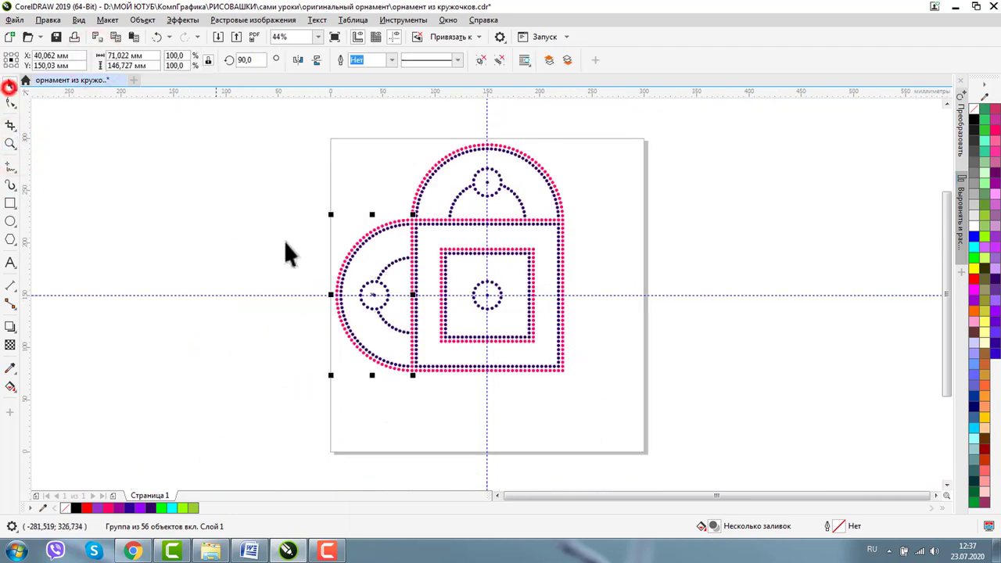
click(369, 306)
drag(331, 380, 556, 411)
drag(569, 458, 630, 211)
click(732, 218)
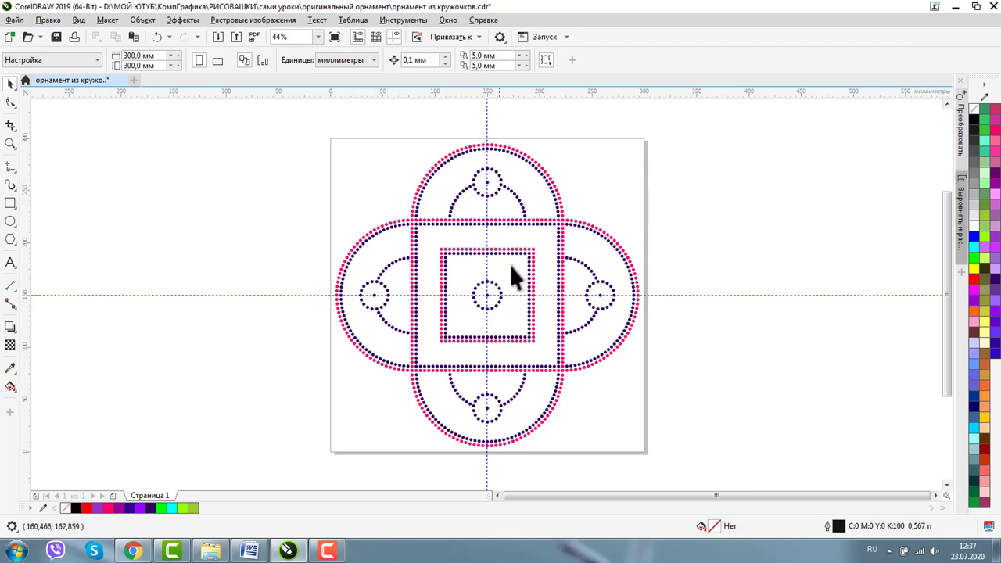
- Rotate the four arch groups together with the large square frame 45° about the page centre, keeping the inner square unrotated
click(610, 236)
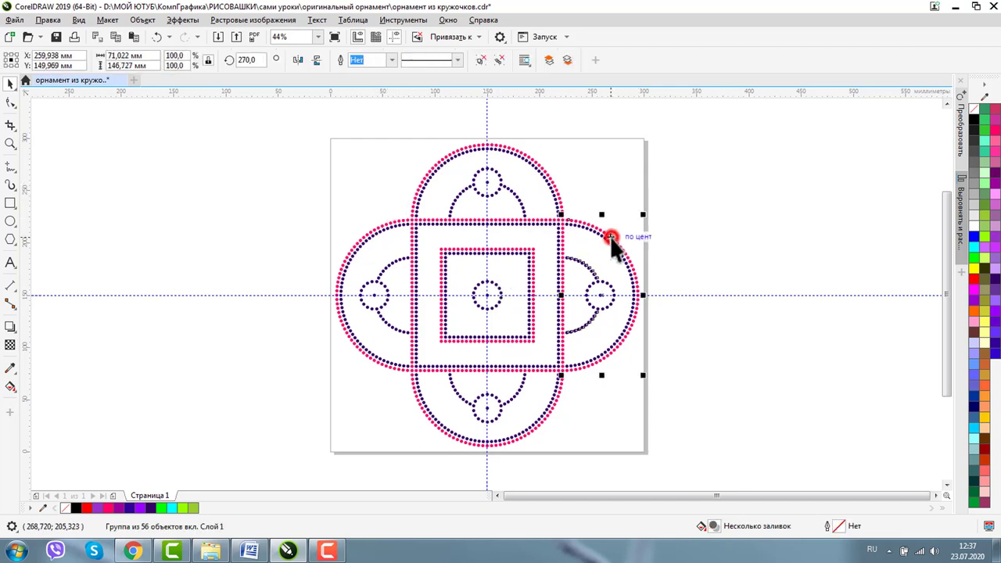
shift+click(535, 162)
shift+click(367, 239)
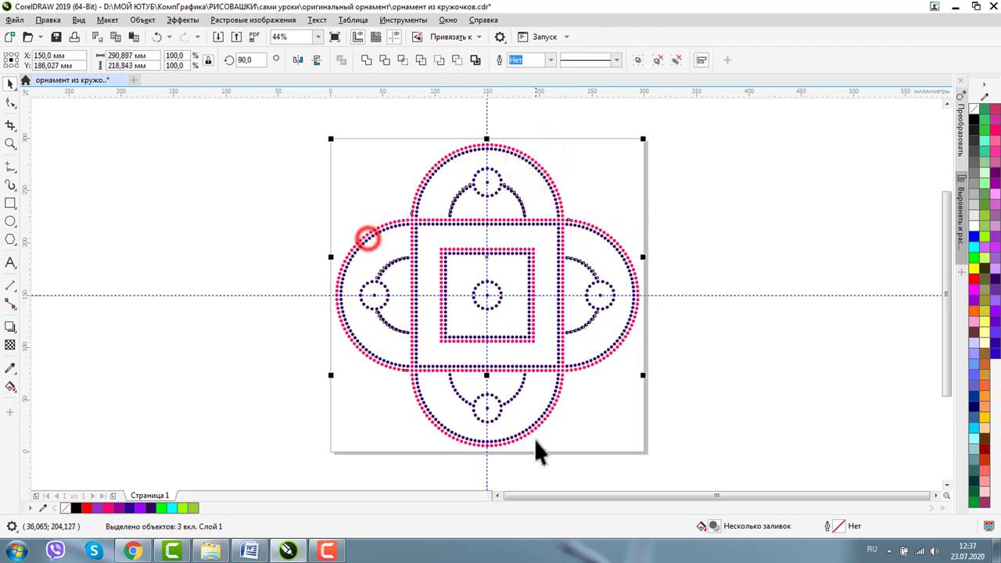
shift+click(532, 430)
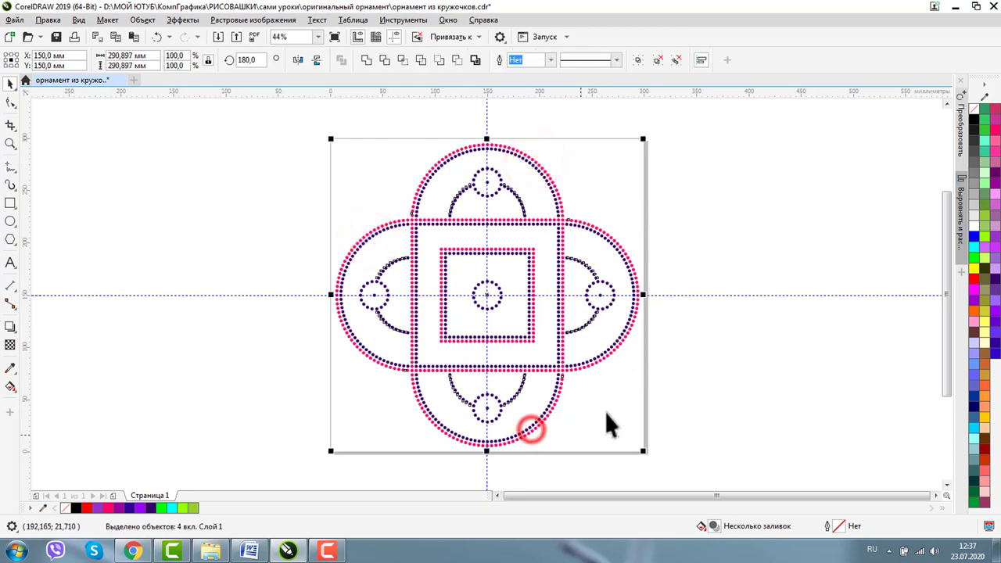
shift+click(423, 225)
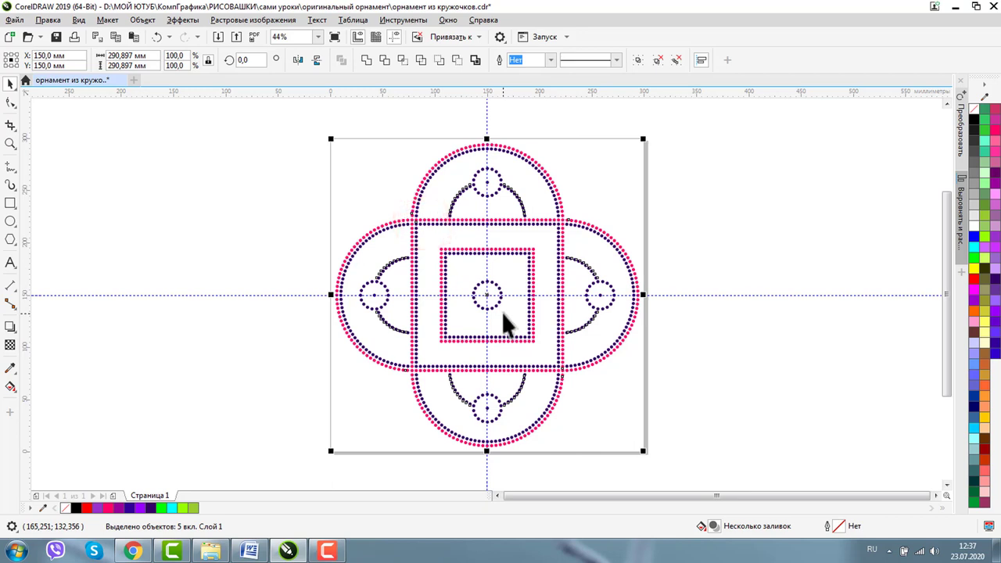
click(566, 216)
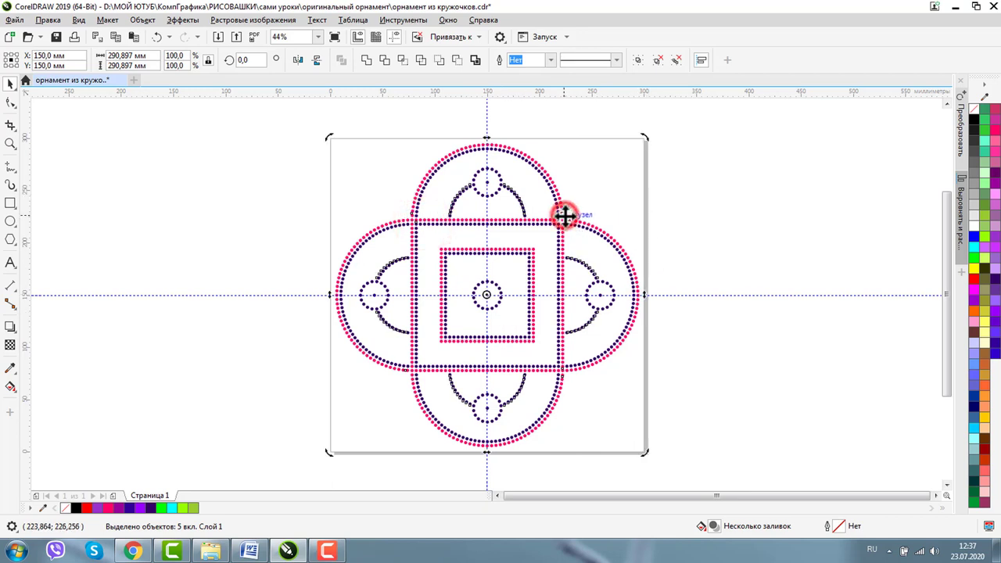
drag(646, 138, 497, 144)
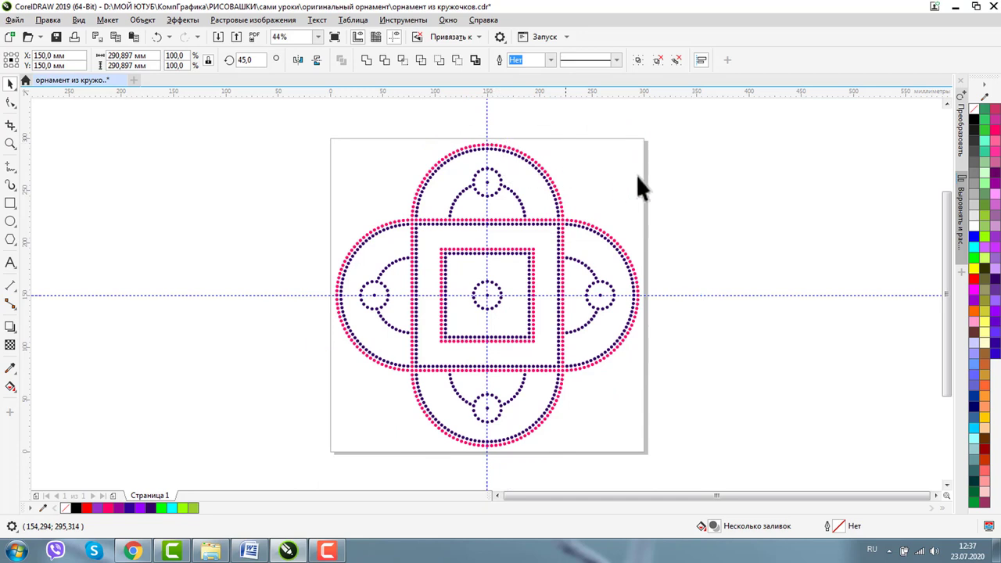
click(736, 203)
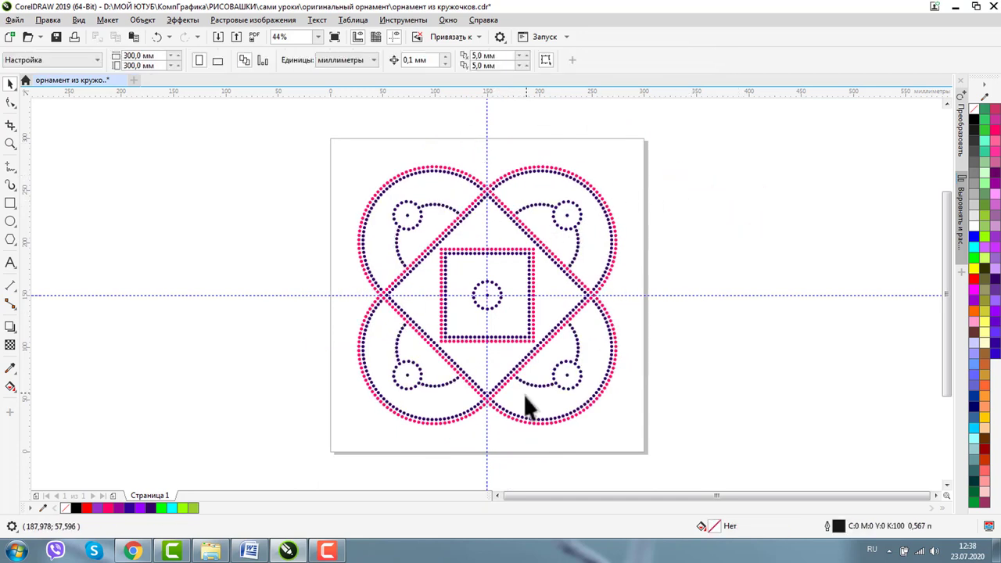